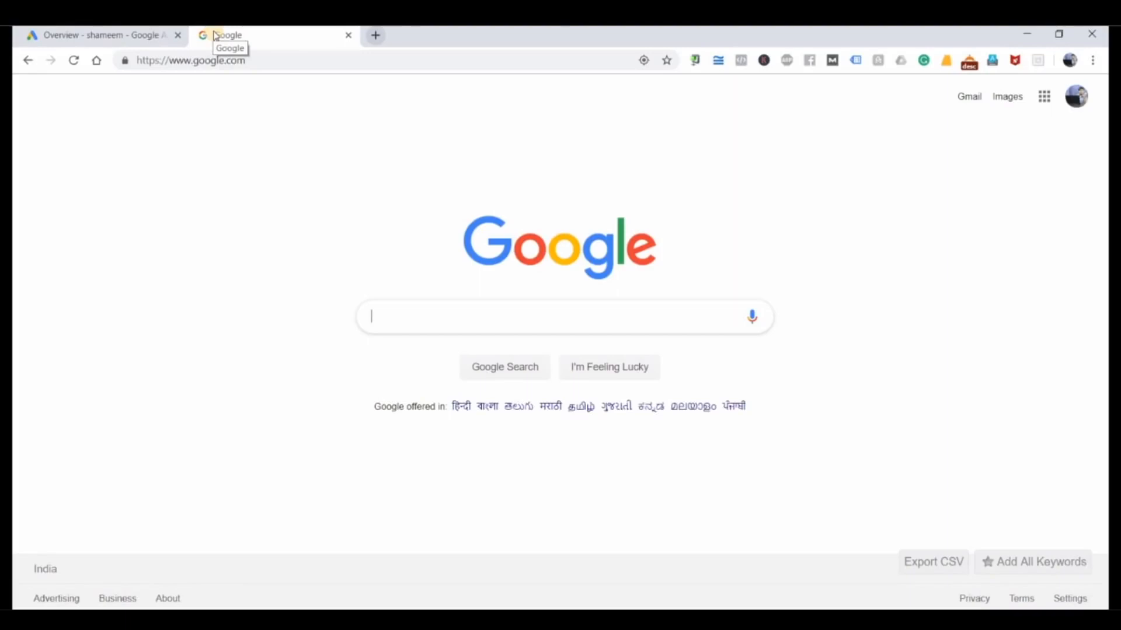
Step: Search Google for "3 bhk flats in noida" and look through the ads and organic listings on the results page
text(3 bhk)
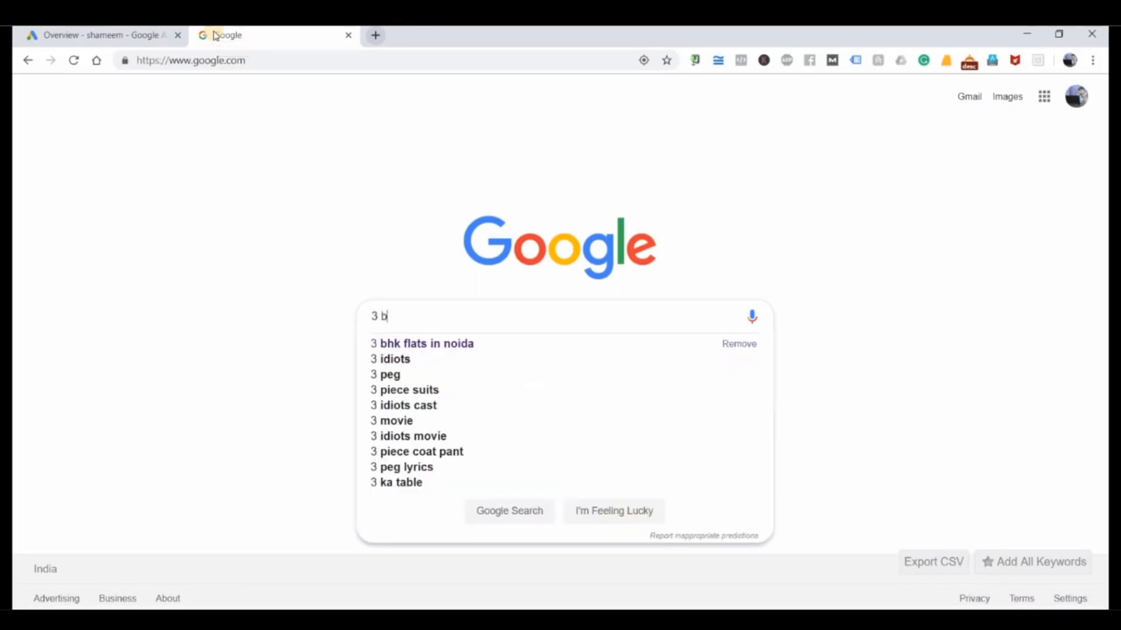
key(Down)
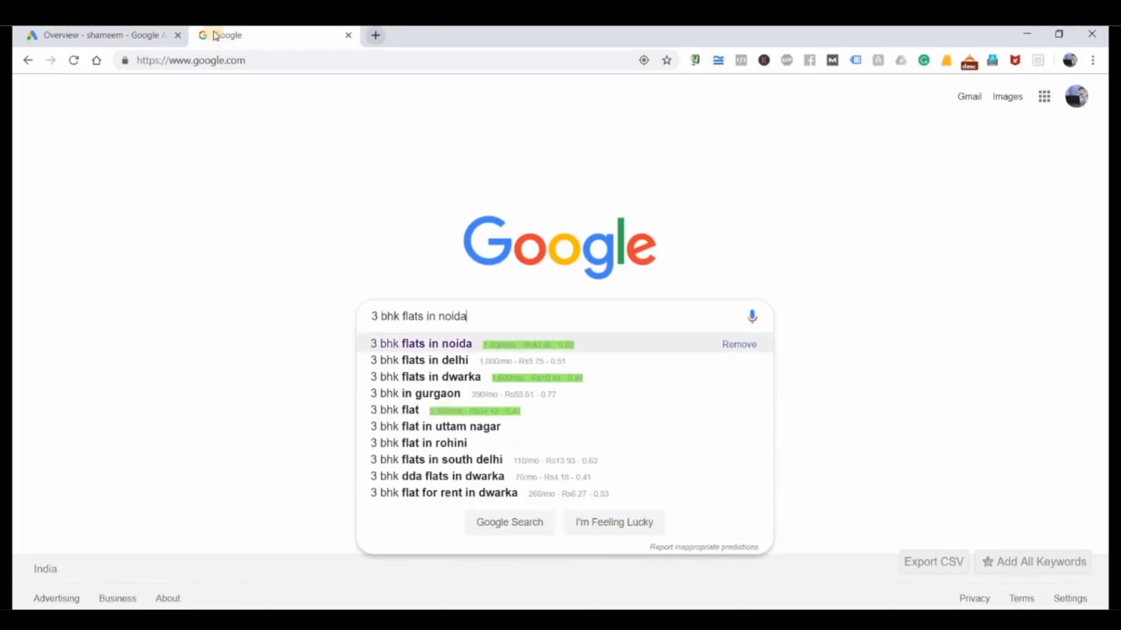
key(Return)
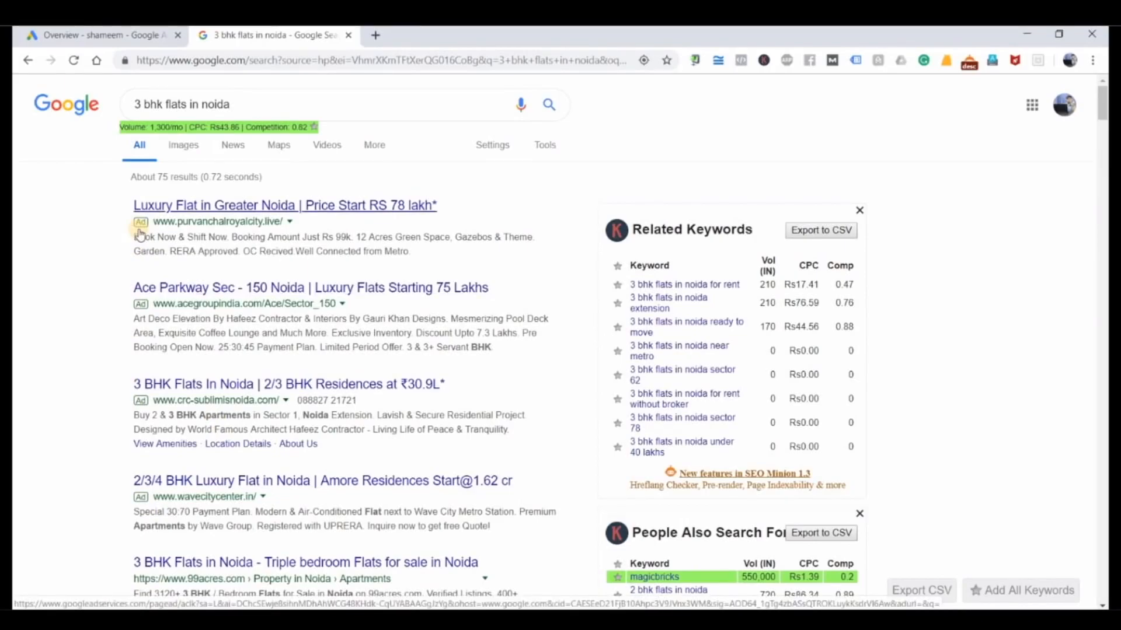
scroll(201, 350, down, 2)
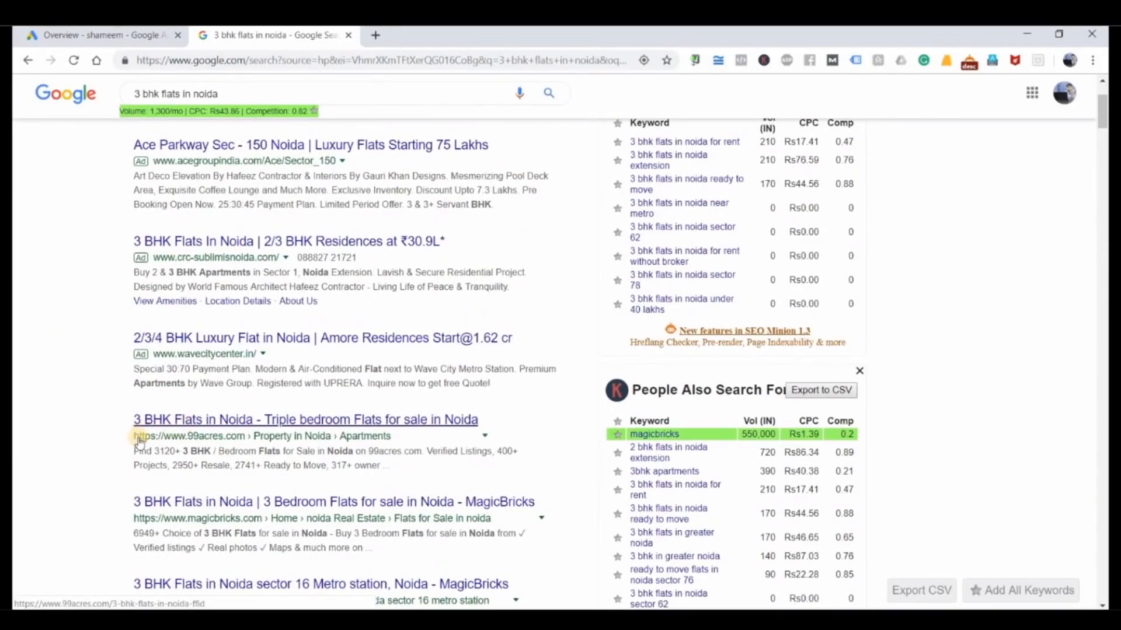
scroll(183, 253, up, 2)
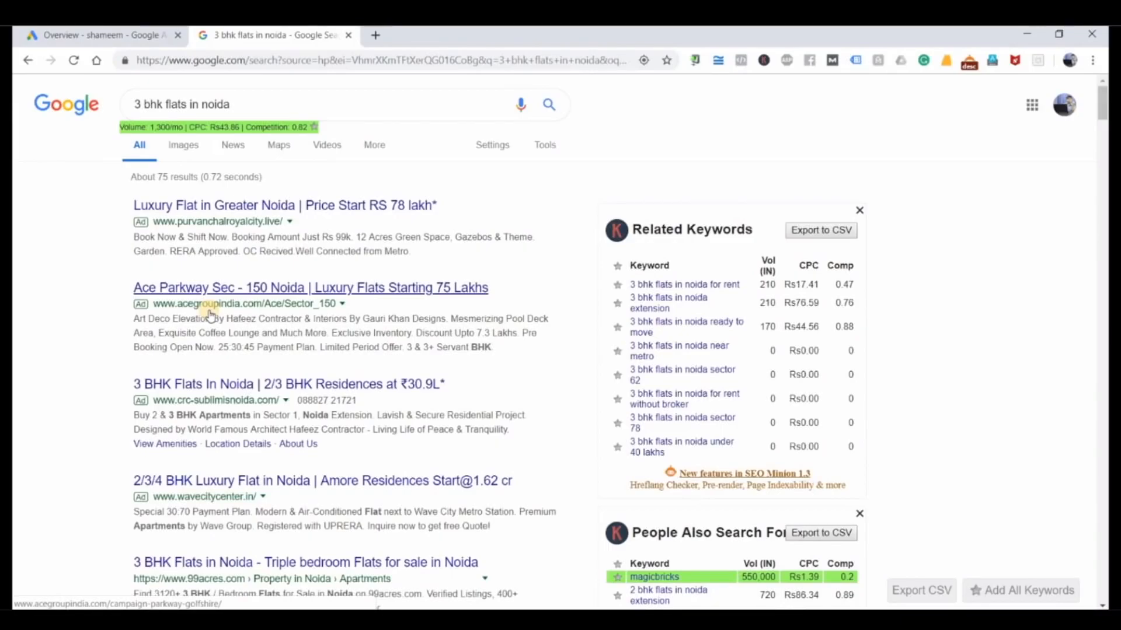
scroll(210, 315, down, 5)
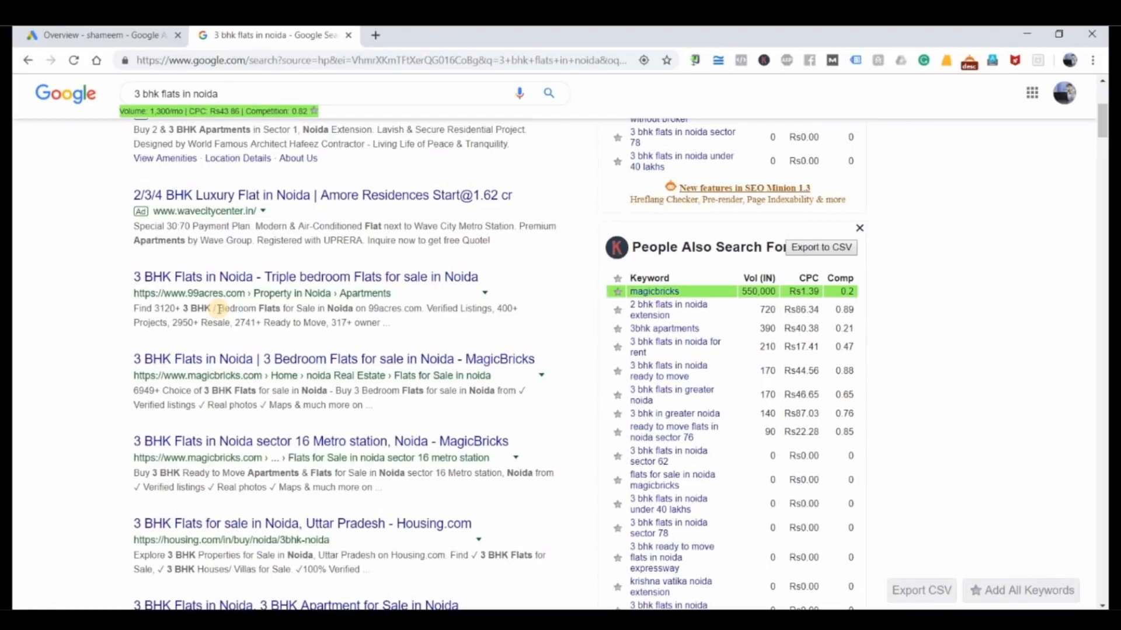
scroll(219, 309, up, 5)
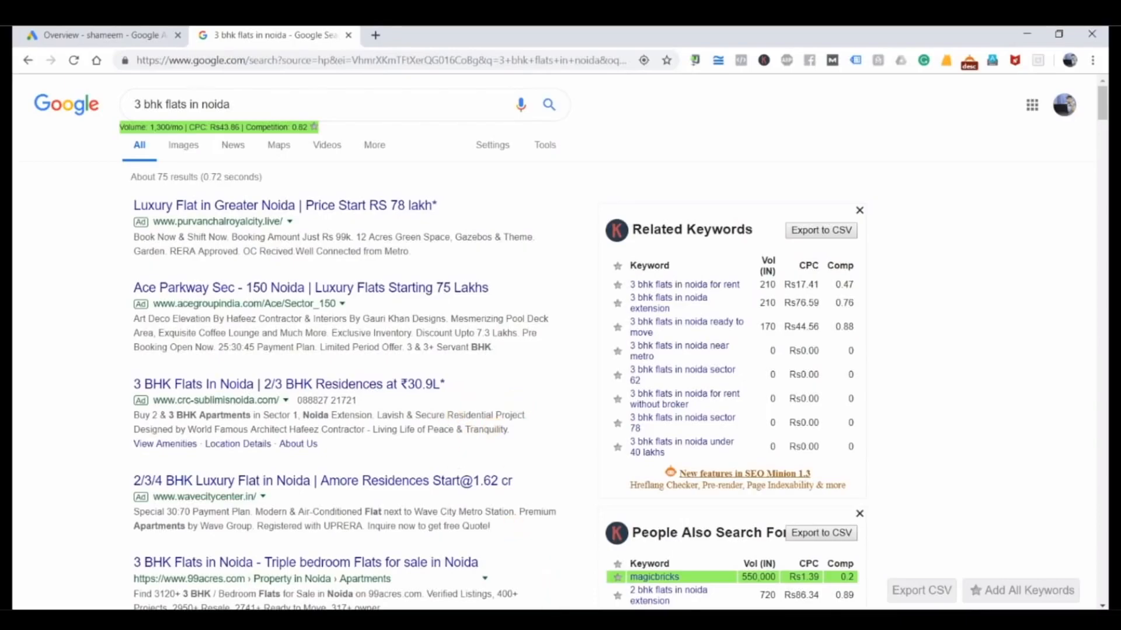
Step: In a blank Notepad document, write the heading "Google Ads" with an indented first item "1. Search Audience", widening the window
text(Go)
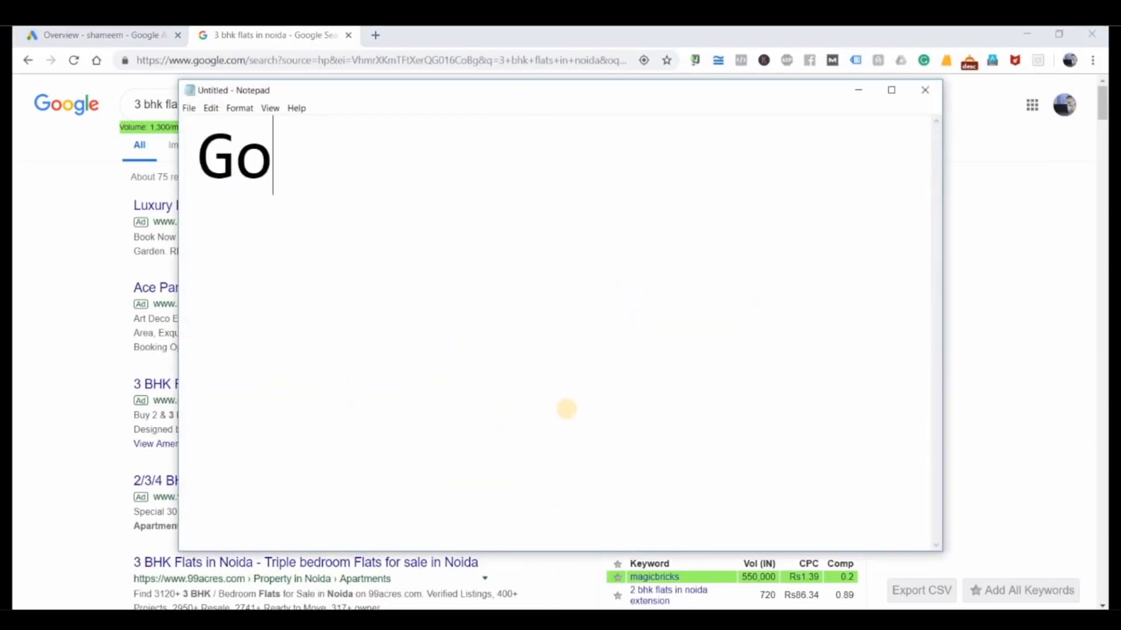
text(ogle Ads)
key(Return)
text(1.)
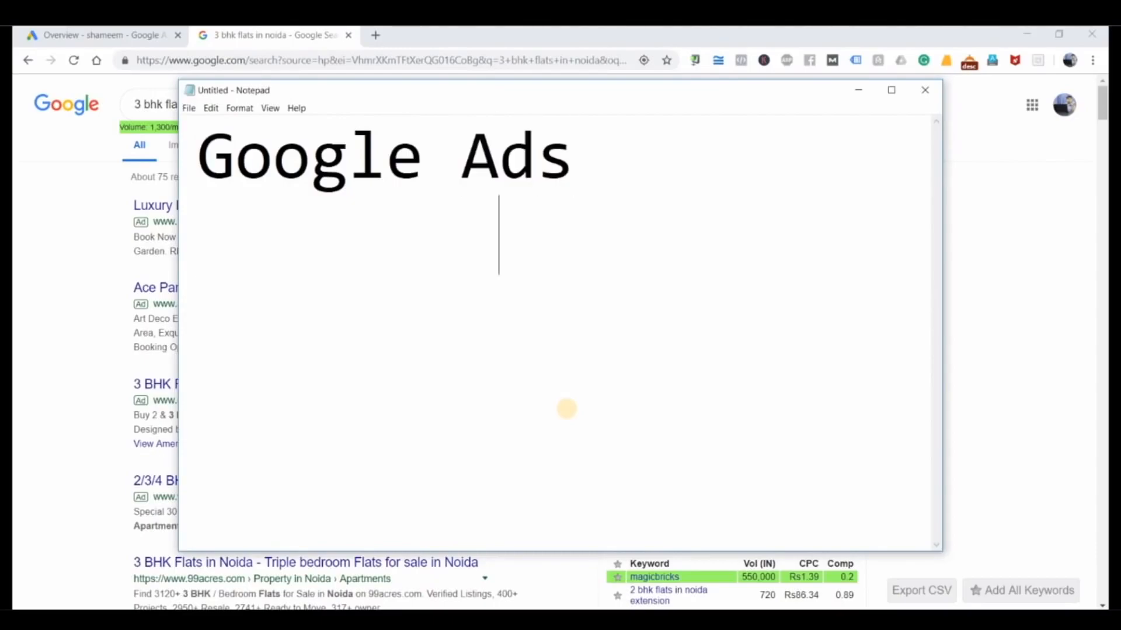
text( Search)
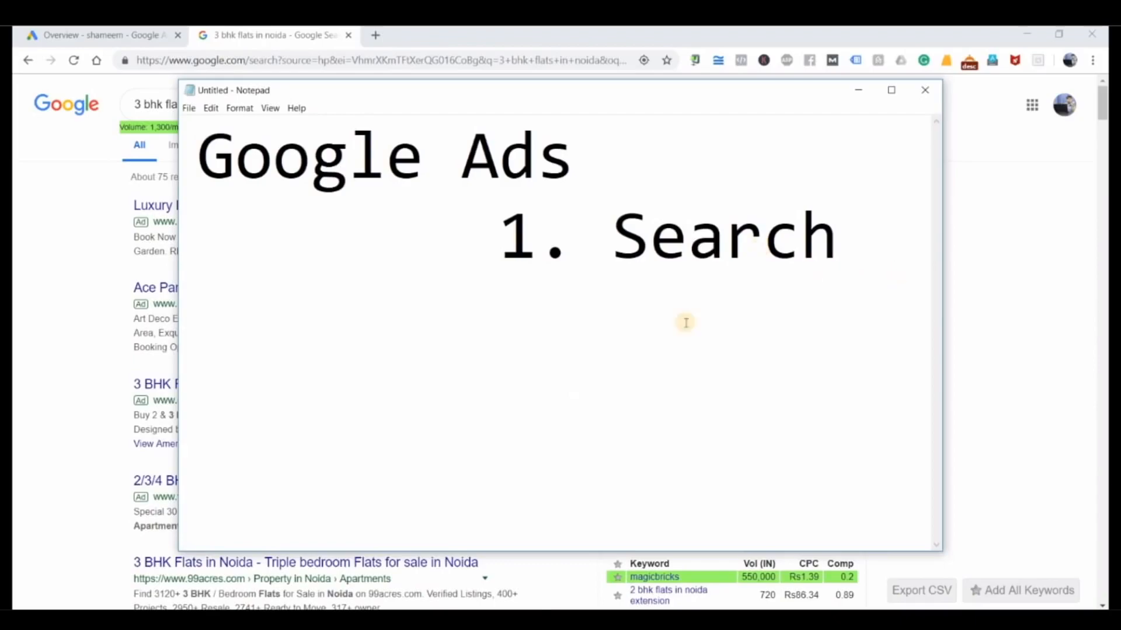
drag(177, 312, 25, 349)
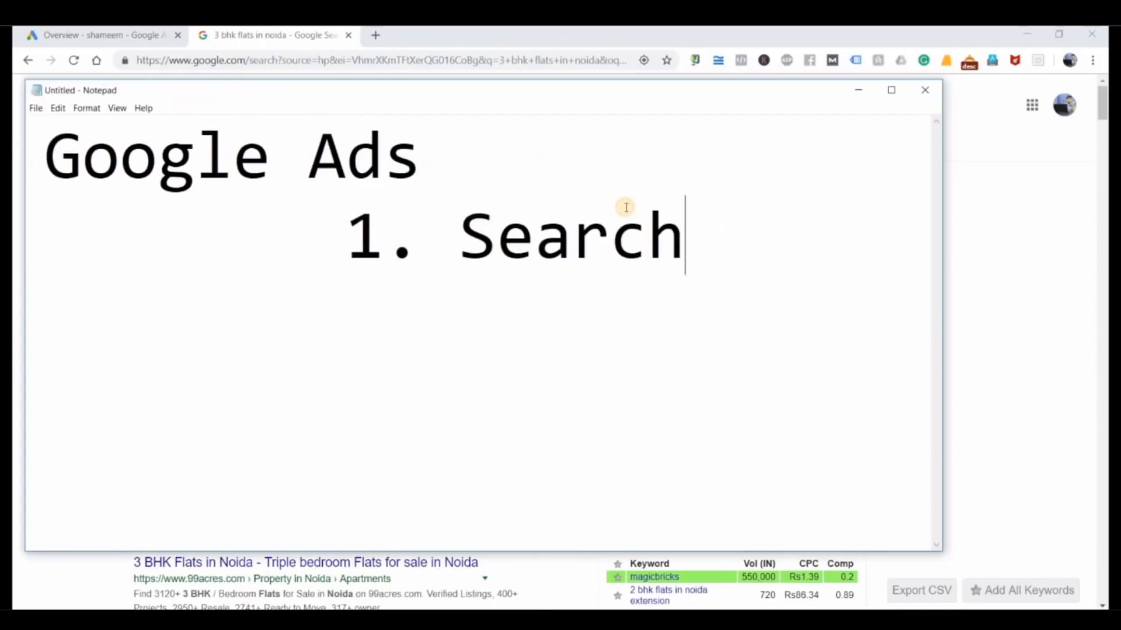
text(Audience)
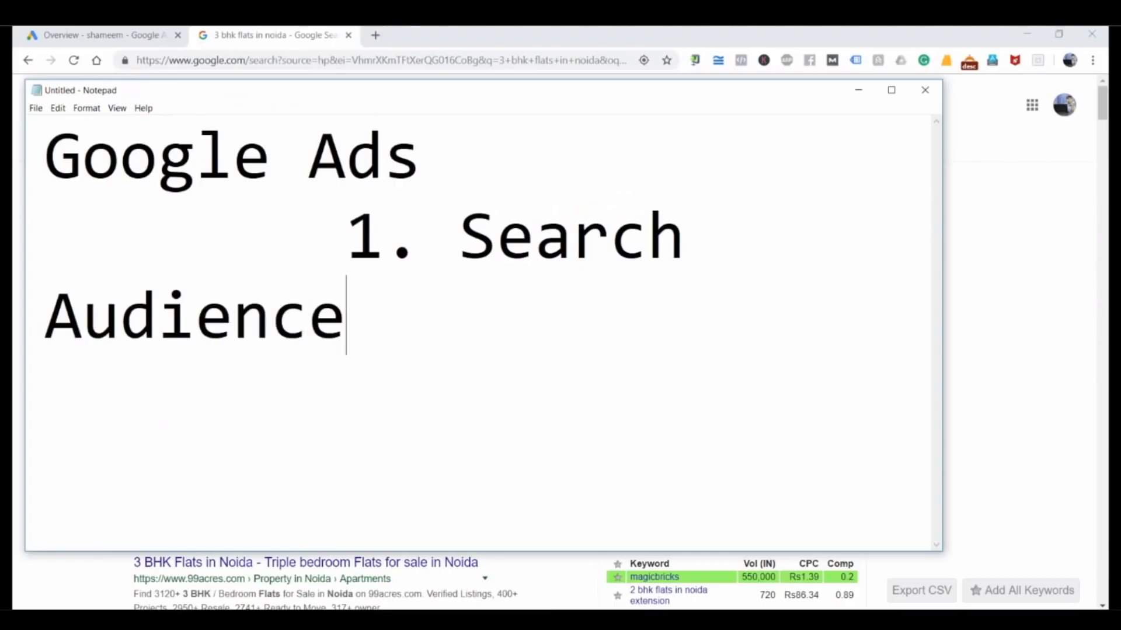
Step: Set the Notepad font size to 26
click(86, 107)
click(108, 137)
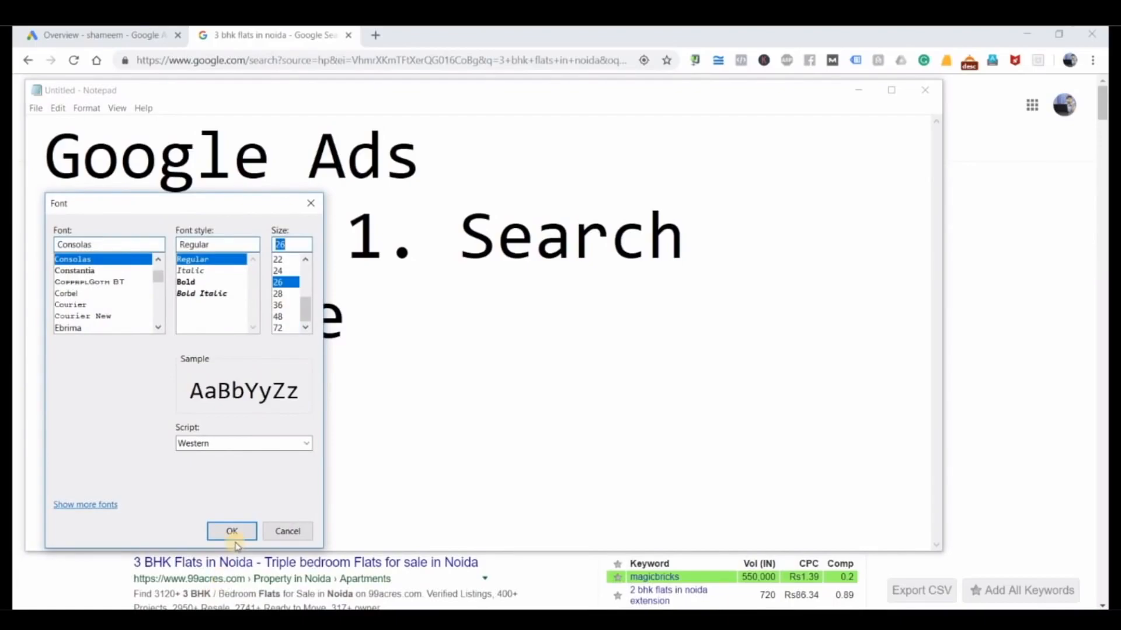
click(232, 531)
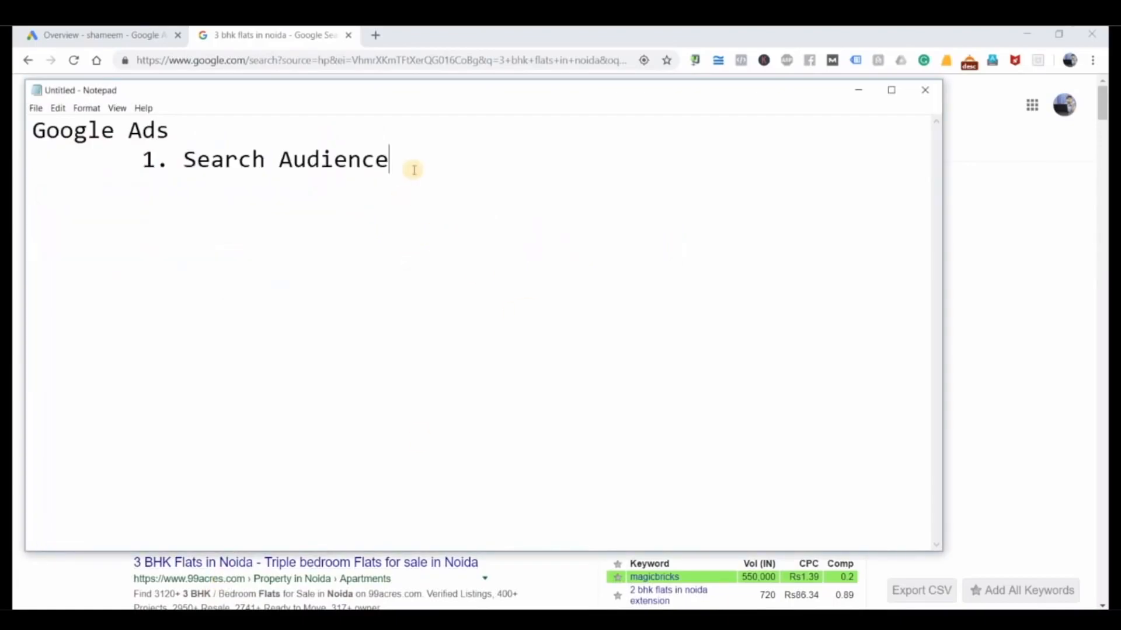
Step: Add a second indented item "2. Display Audience" below "1. Search Audience"
key(Return)
text(.)
key(BackSpace)
text(2. Display Au)
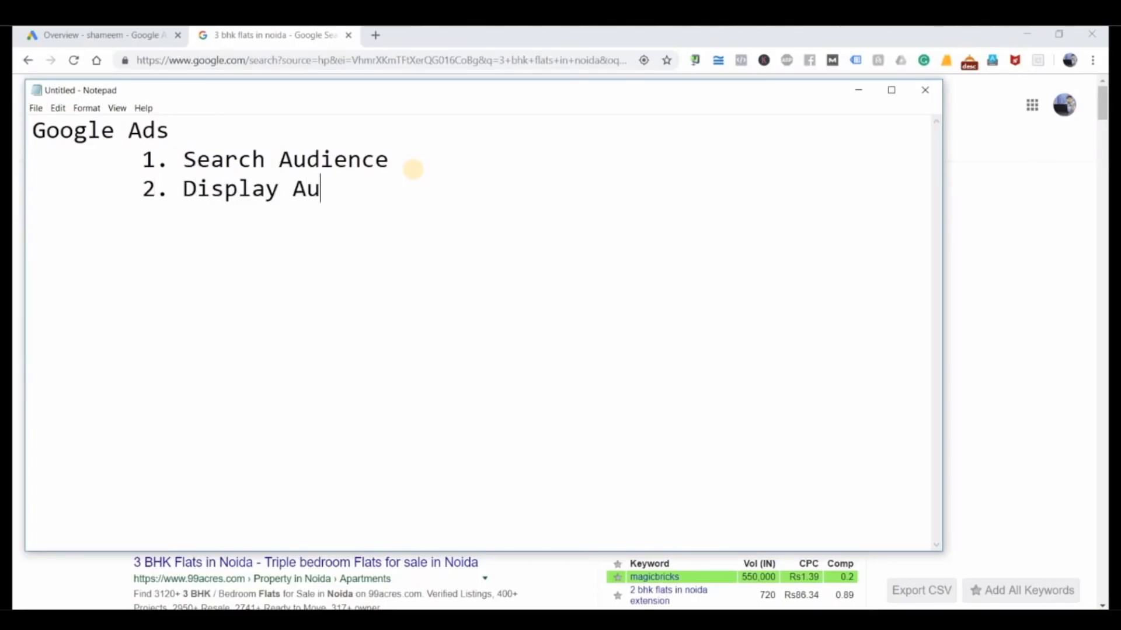
text(dience)
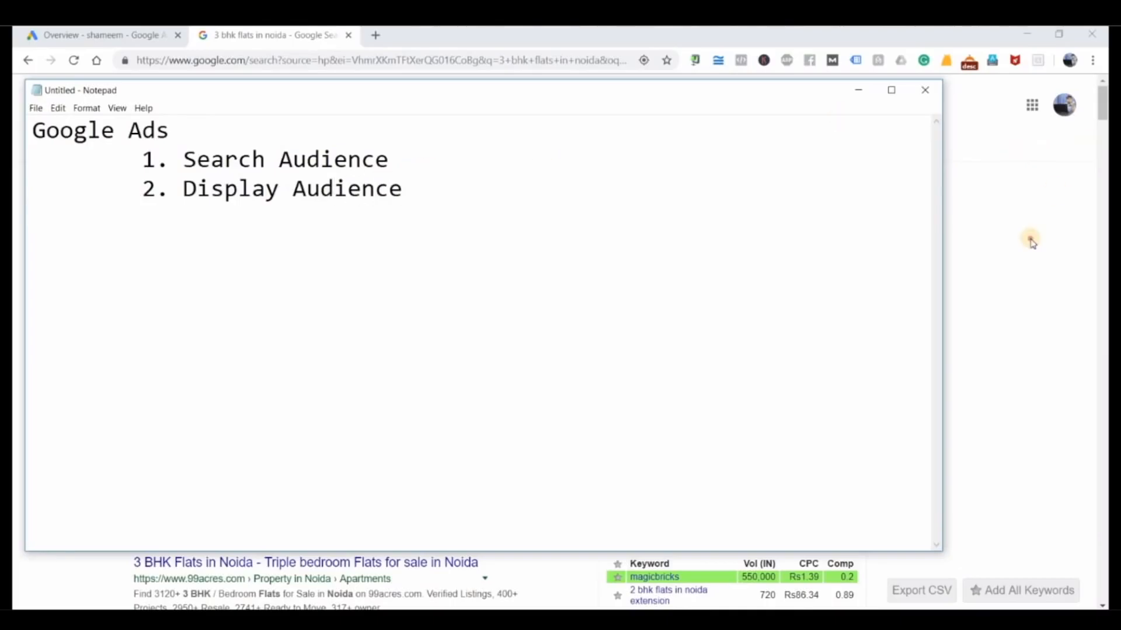
Step: Switch back to the browser and replace the Google query with a search for "how to earn money online"
click(1011, 239)
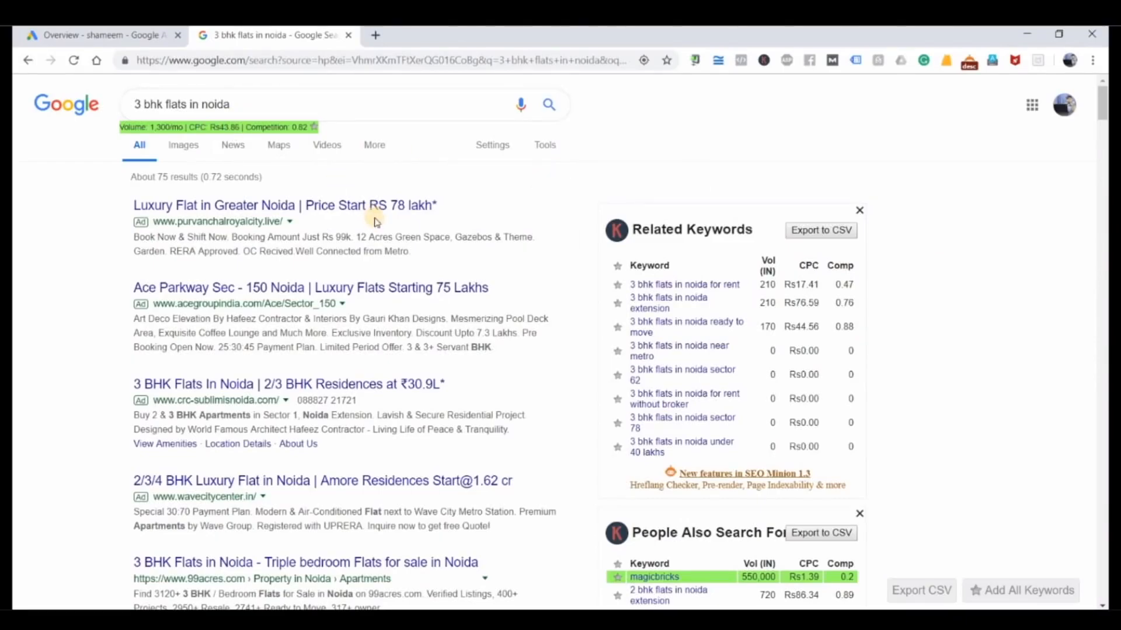
scroll(374, 220, down, 6)
scroll(371, 220, up, 6)
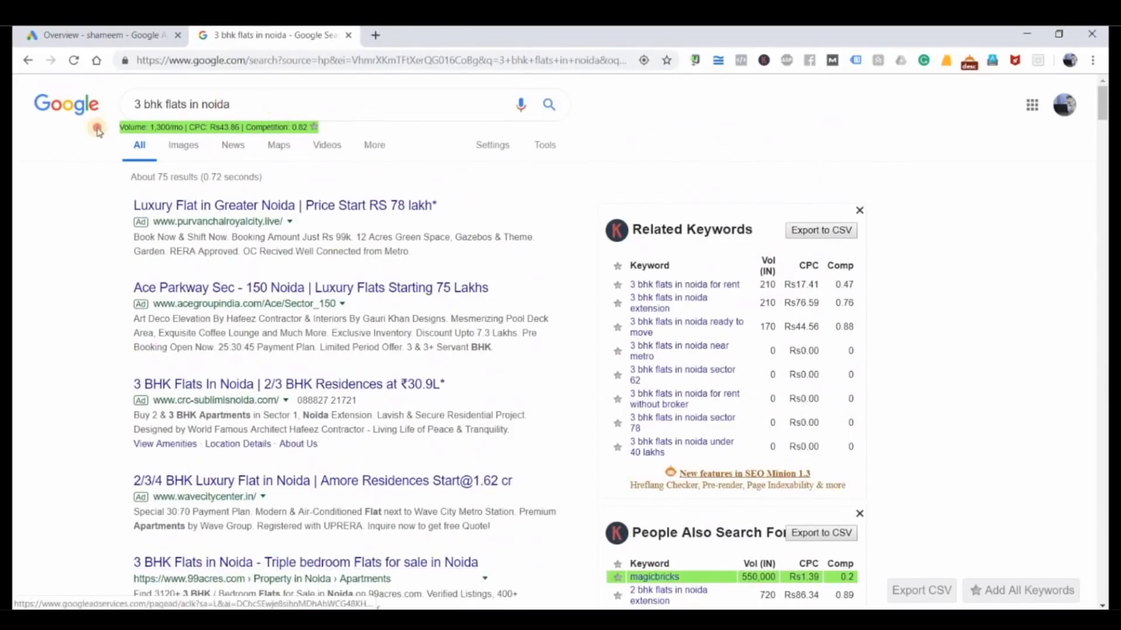
triple_click(223, 105)
key(BackSpace)
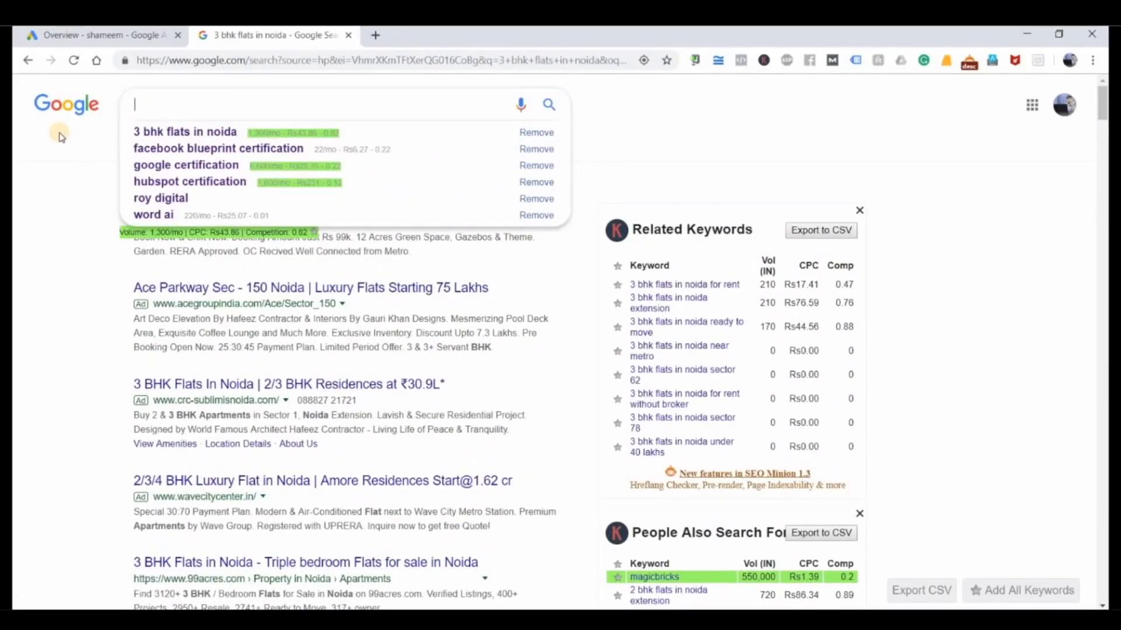
text(how to)
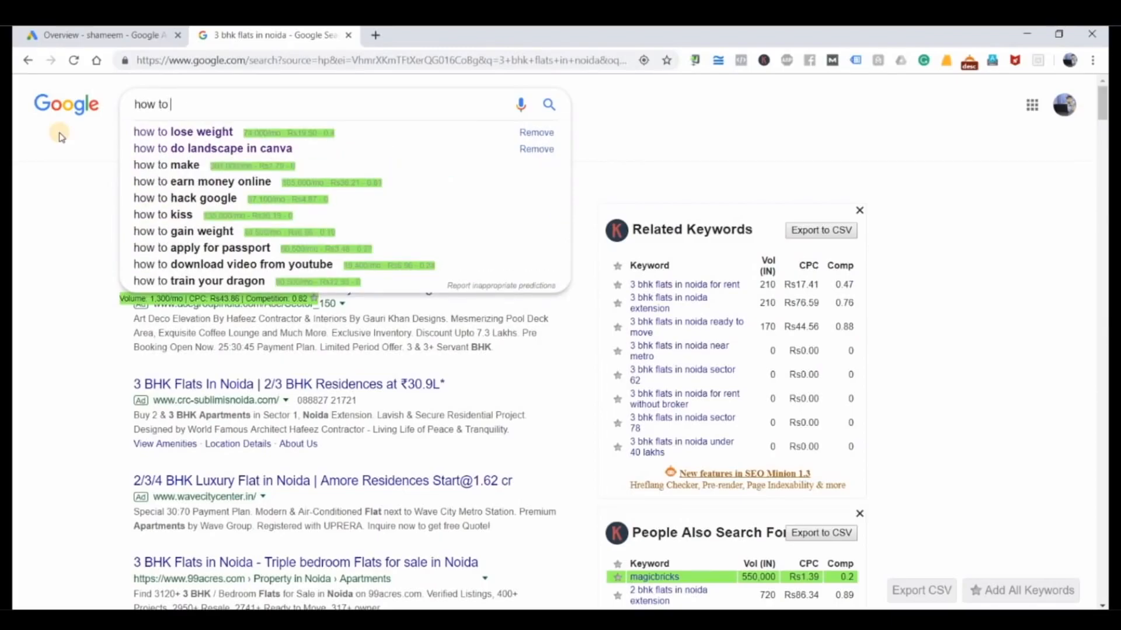
key(Down)
key(Down)
key(Down)
key(Down)
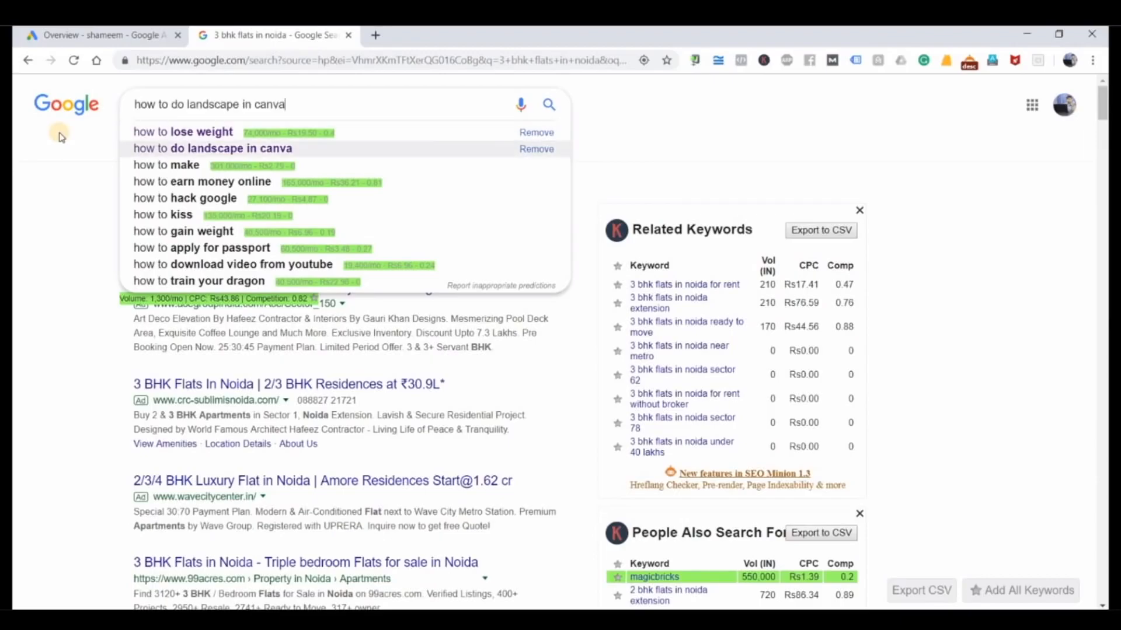
key(Return)
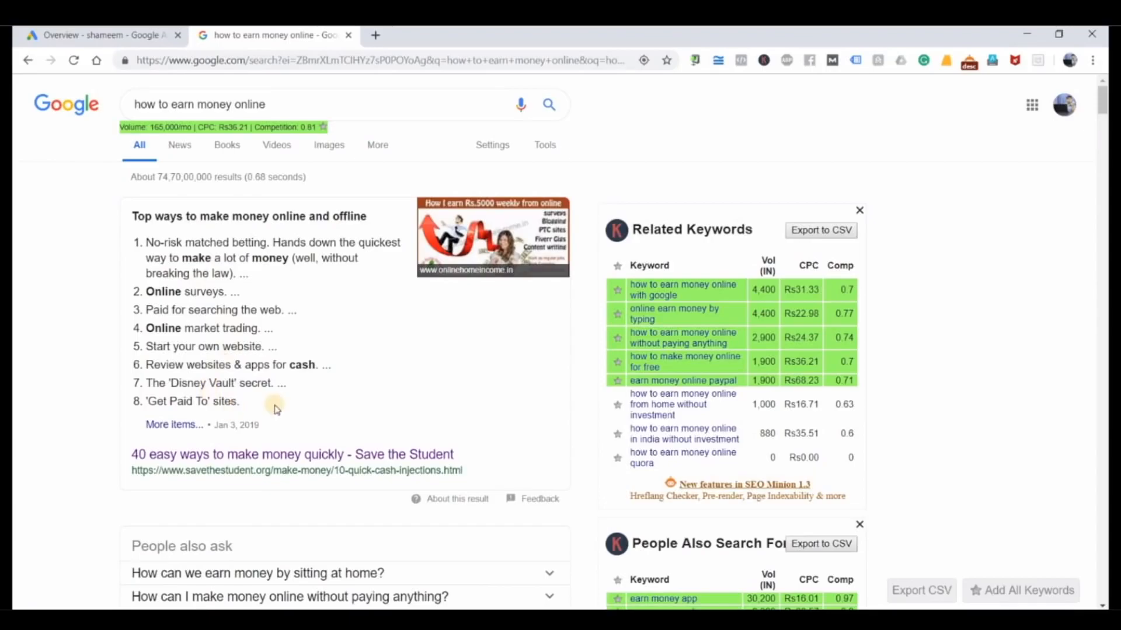
Step: Look through the search results and open SureJob's "18 Ways to Earn Money Online from Home Without Investment" article
scroll(275, 402, down, 5)
scroll(274, 402, down, 7)
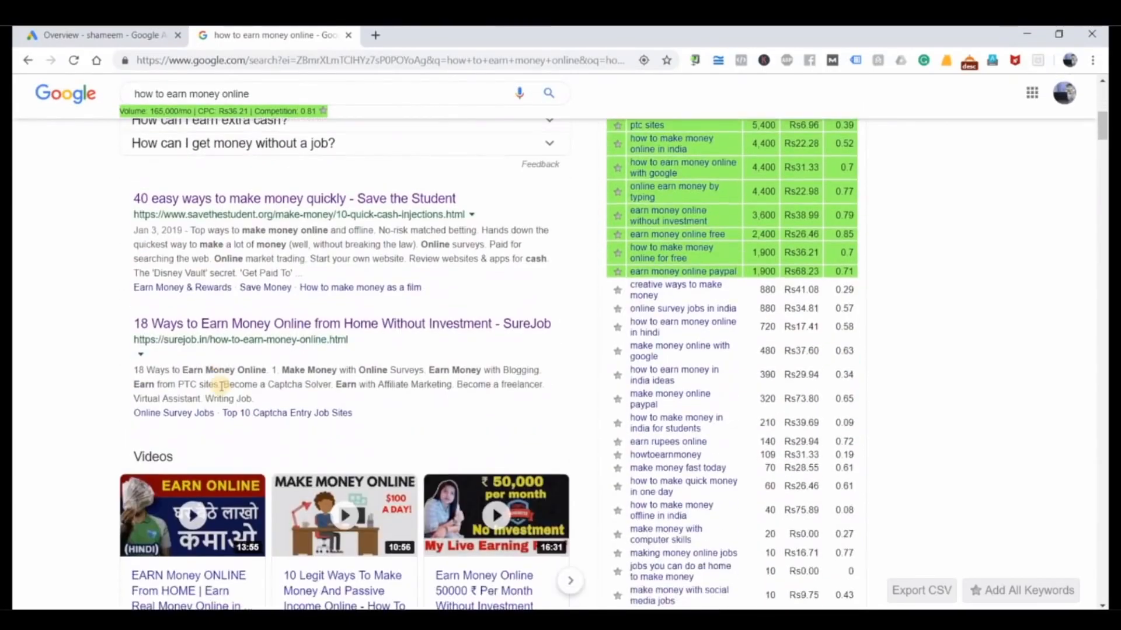
scroll(222, 390, down, 2)
scroll(221, 389, up, 6)
scroll(214, 358, up, 4)
scroll(214, 358, down, 3)
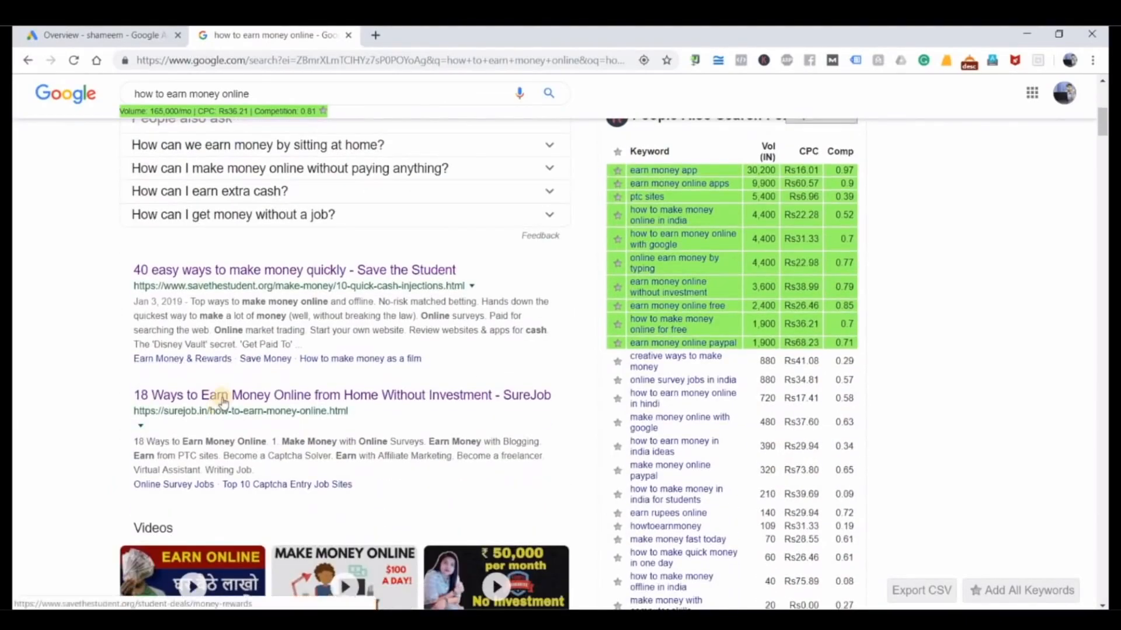
click(221, 397)
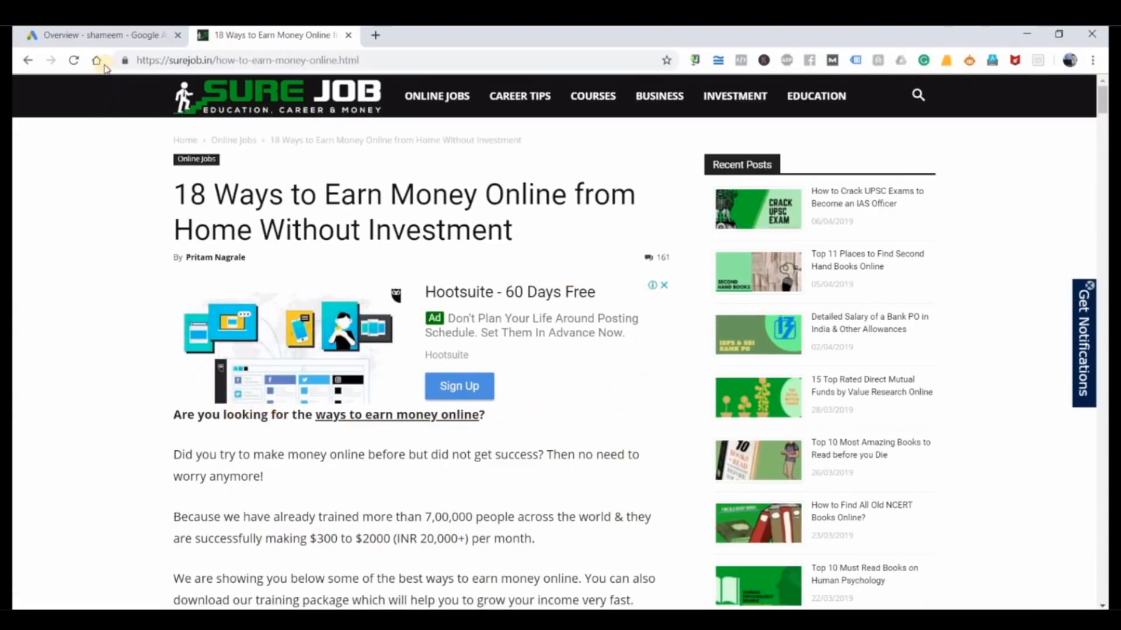
Step: View the Google Ads overview briefly, then examine the display ads placed within and beside the SureJob article
click(115, 36)
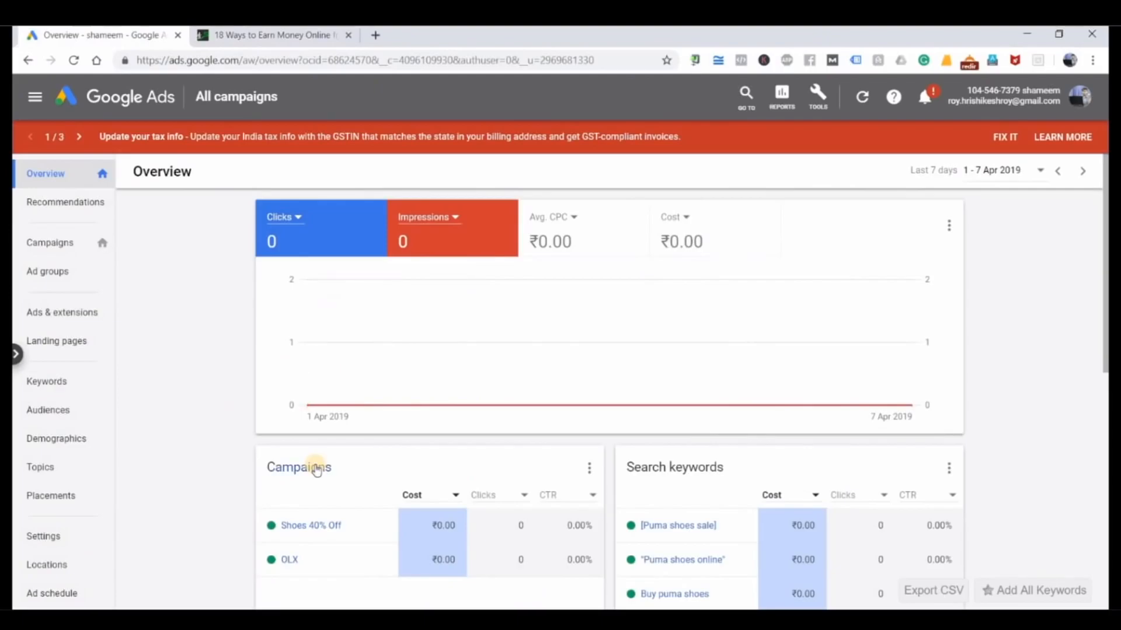
click(274, 35)
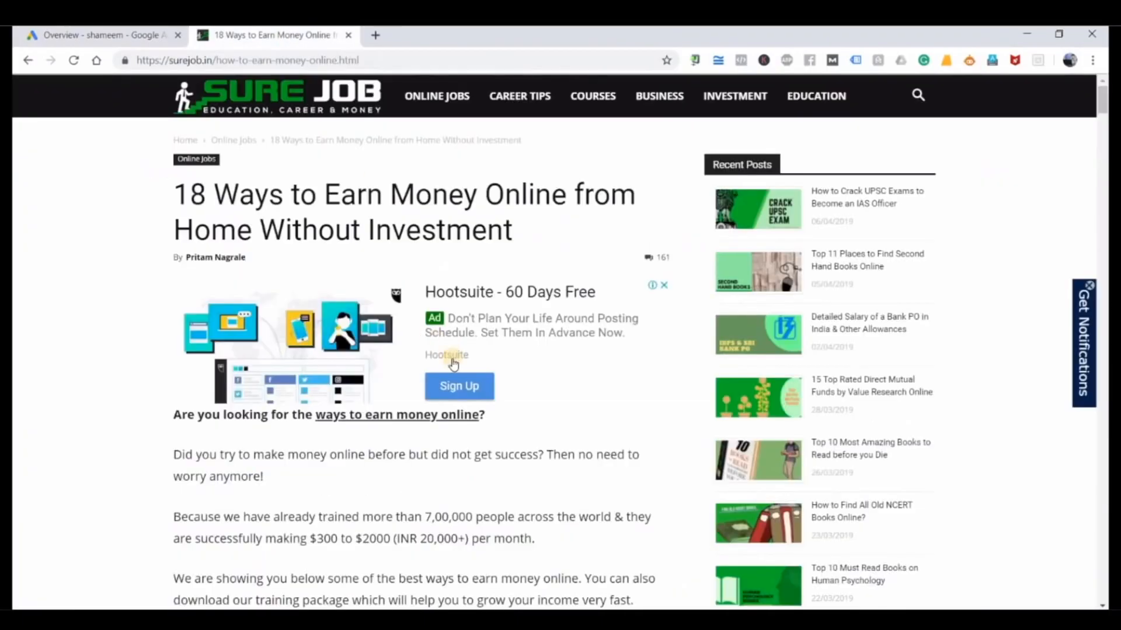
scroll(454, 361, down, 8)
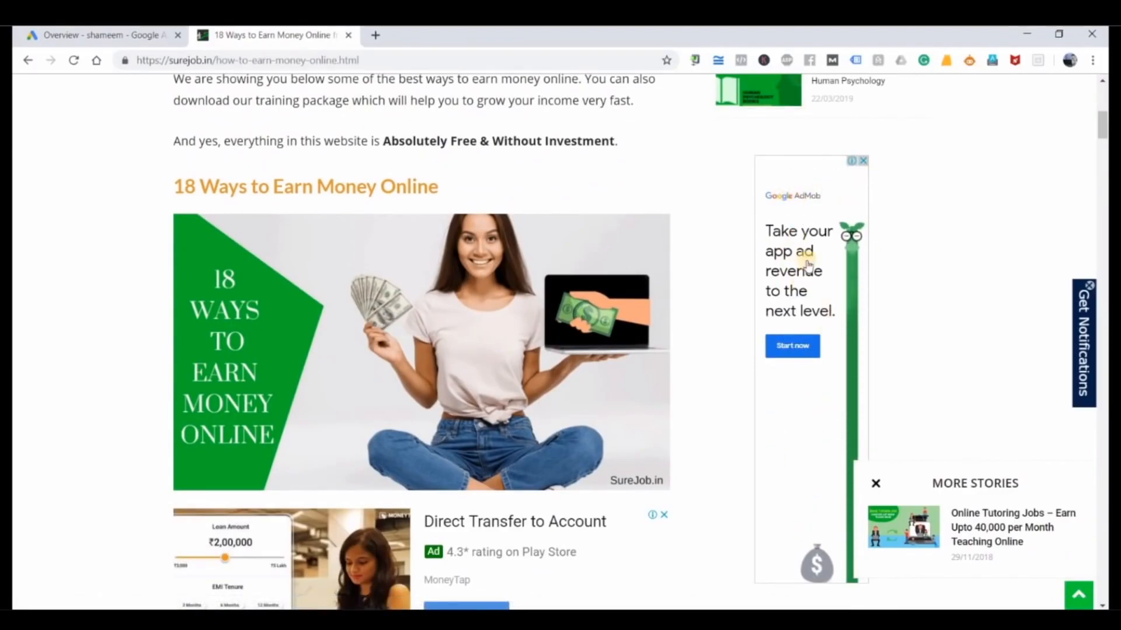
scroll(583, 391, down, 2)
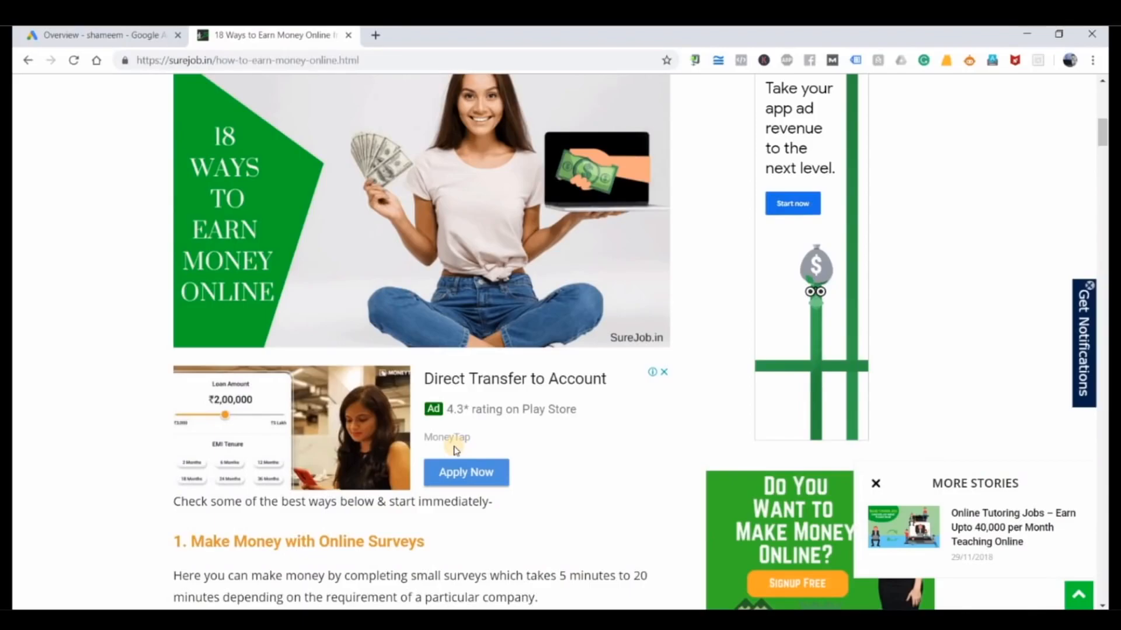
scroll(456, 450, down, 3)
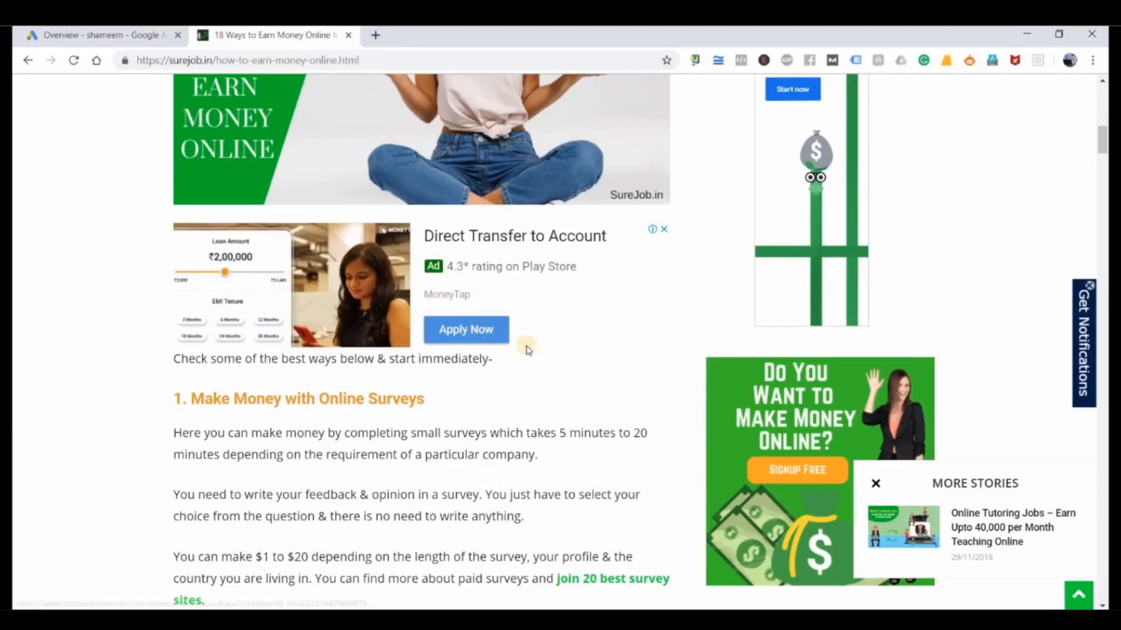
scroll(572, 432, down, 5)
scroll(571, 432, down, 5)
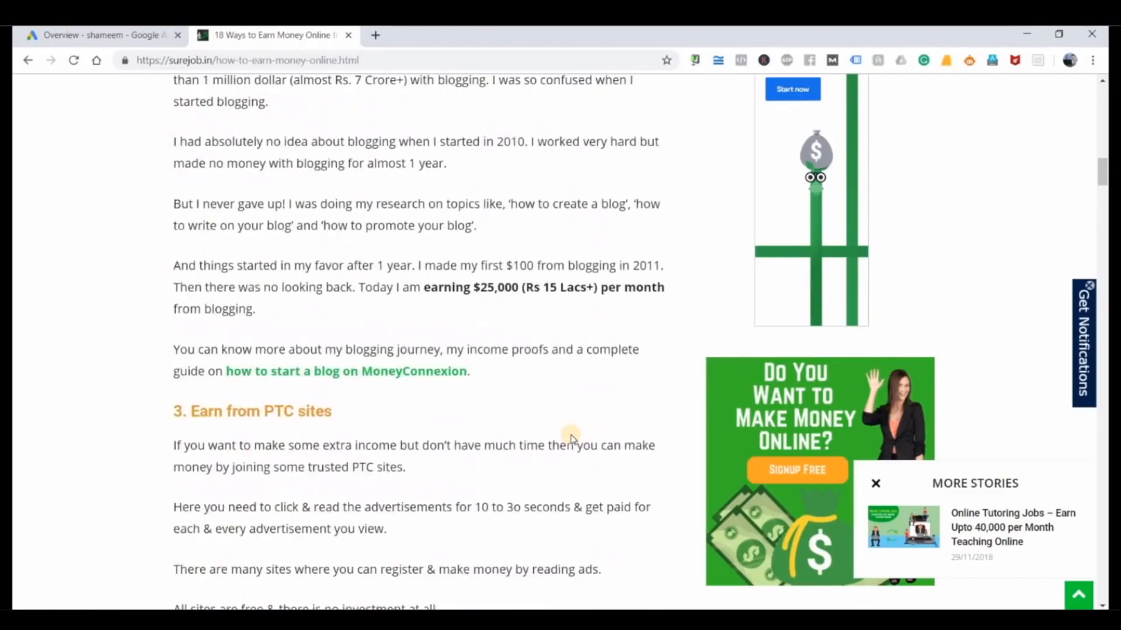
Step: Switch to the Notepad notes and add the line "Job" below the audience list, separated by a blank line
click(134, 37)
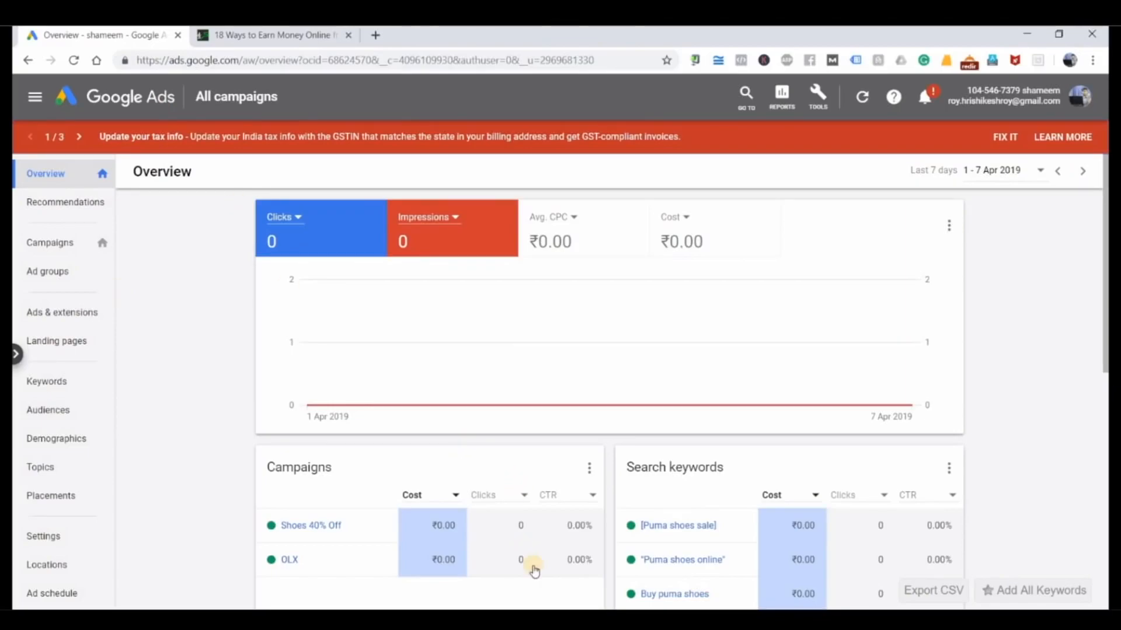
key(alt+Tab)
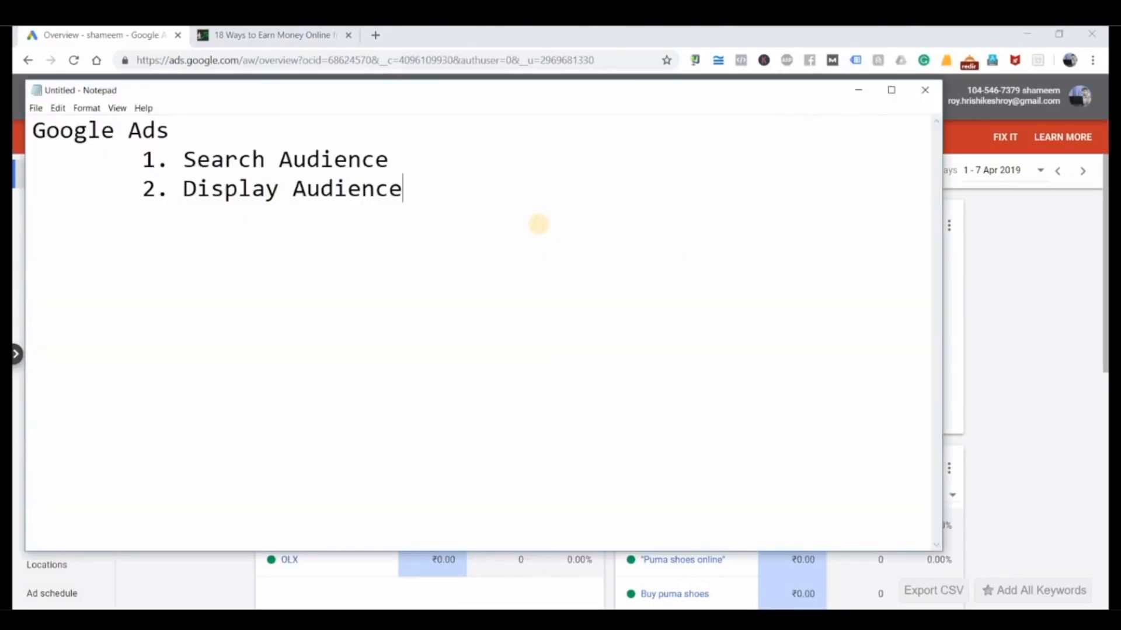
key(Return)
key(Return)
text(Google)
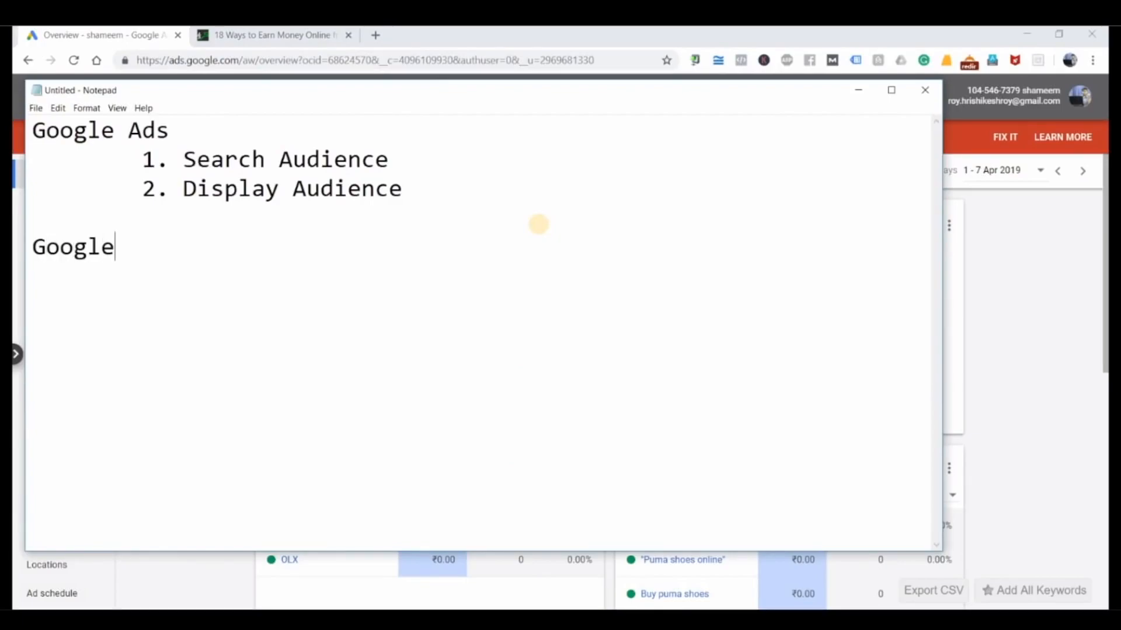
key(BackSpace)
key(BackSpace)
key(BackSpace)
key(BackSpace)
key(BackSpace)
key(BackSpace)
text(Job)
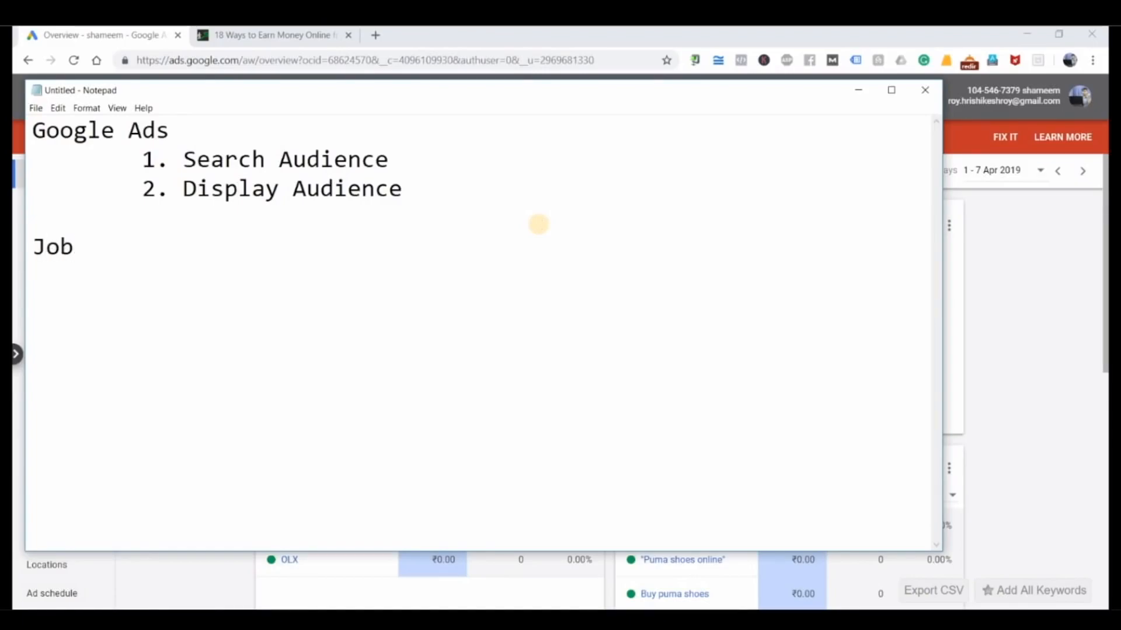
Step: Replace "Job" in the notes with "High pay scale job", and return to the Google Ads overview
key(BackSpace)
key(BackSpace)
key(BackSpace)
text(High p)
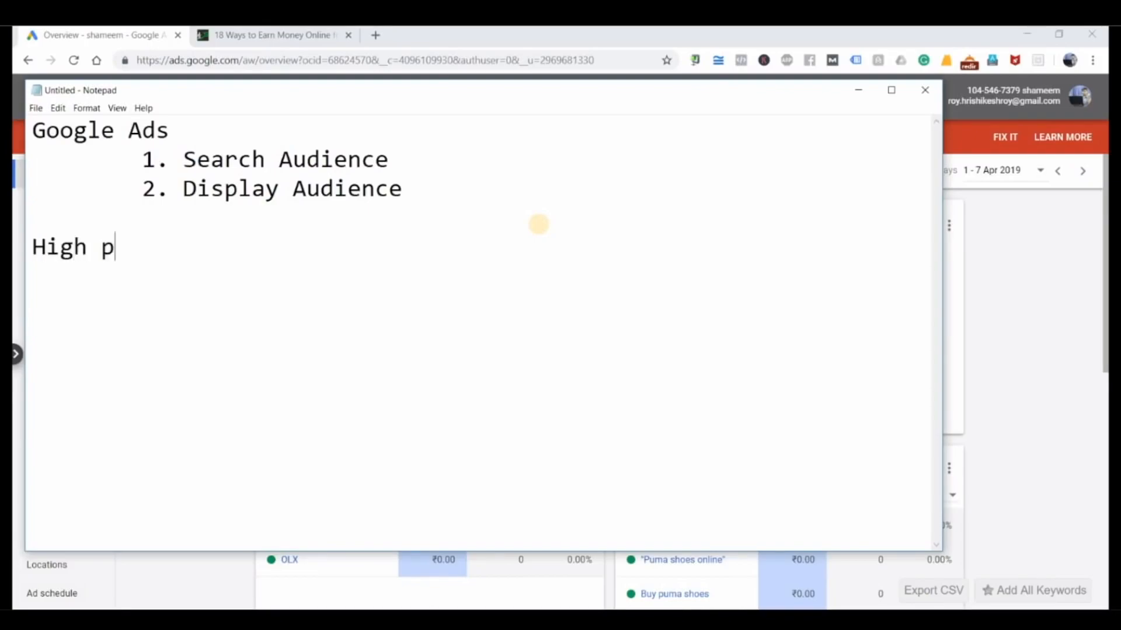
text(ay scale)
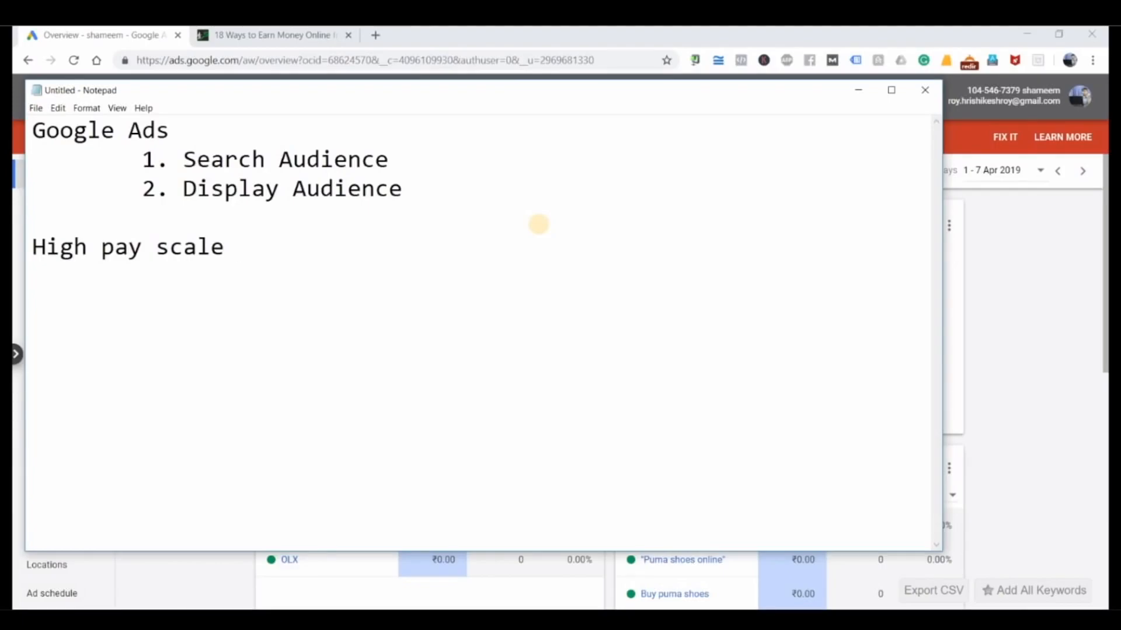
text(job)
click(858, 90)
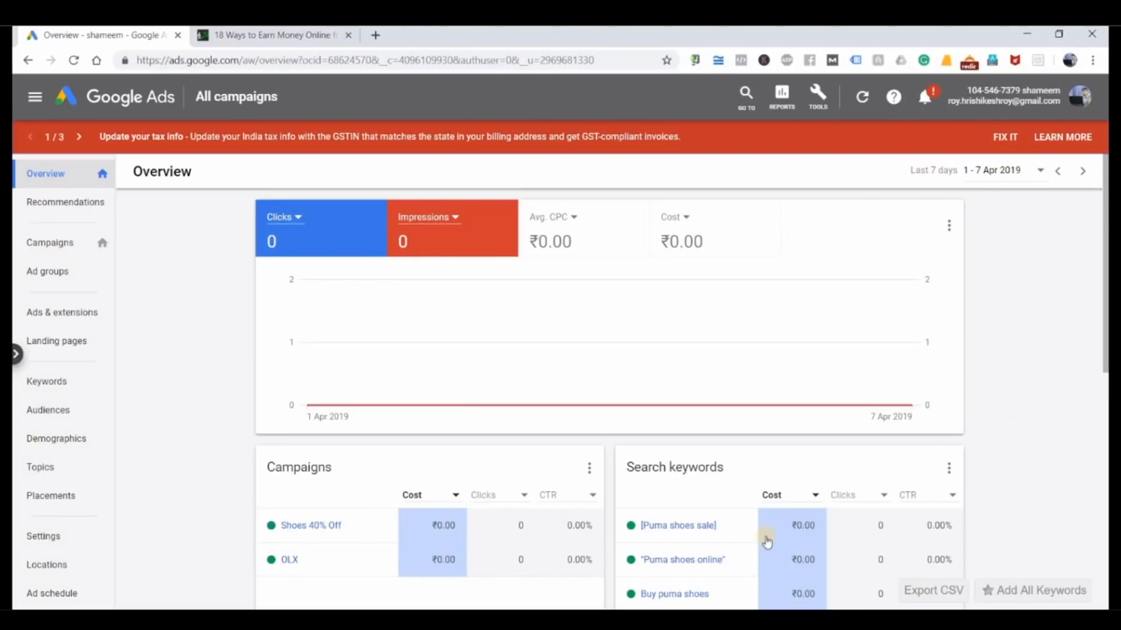
Step: Return to the Notepad notes and add an indented "Ad run" below the job line, with "Levels" indented further beneath it
key(alt+Tab)
key(Return)
key(Return)
key(Return)
key(Tab)
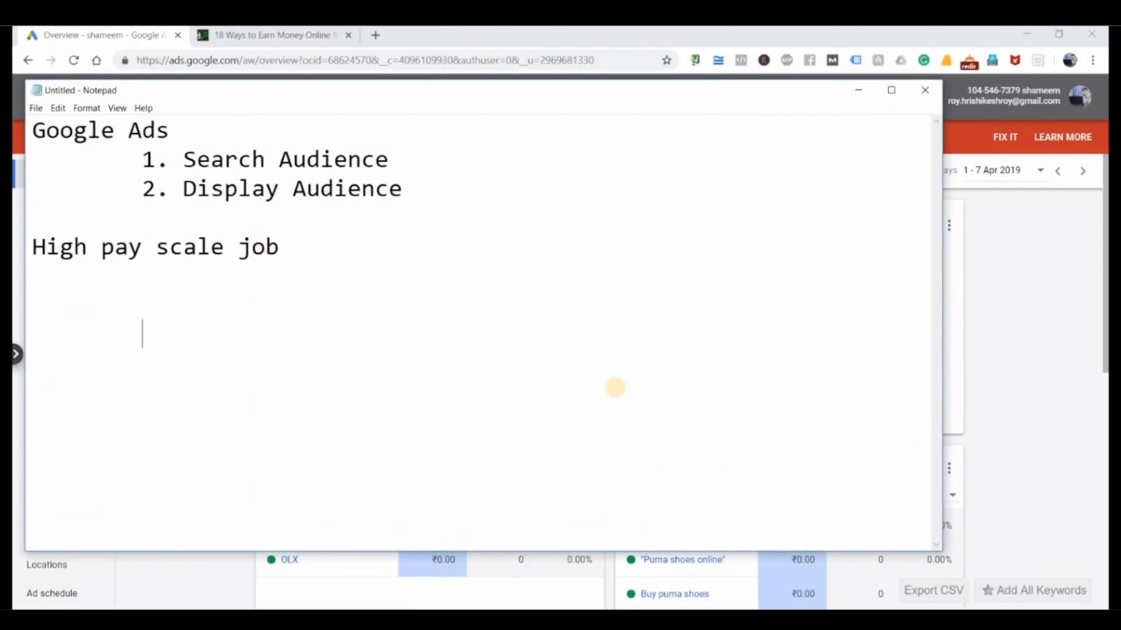
text(Ad run)
key(Return)
key(Tab)
key(Tab)
text(Levels)
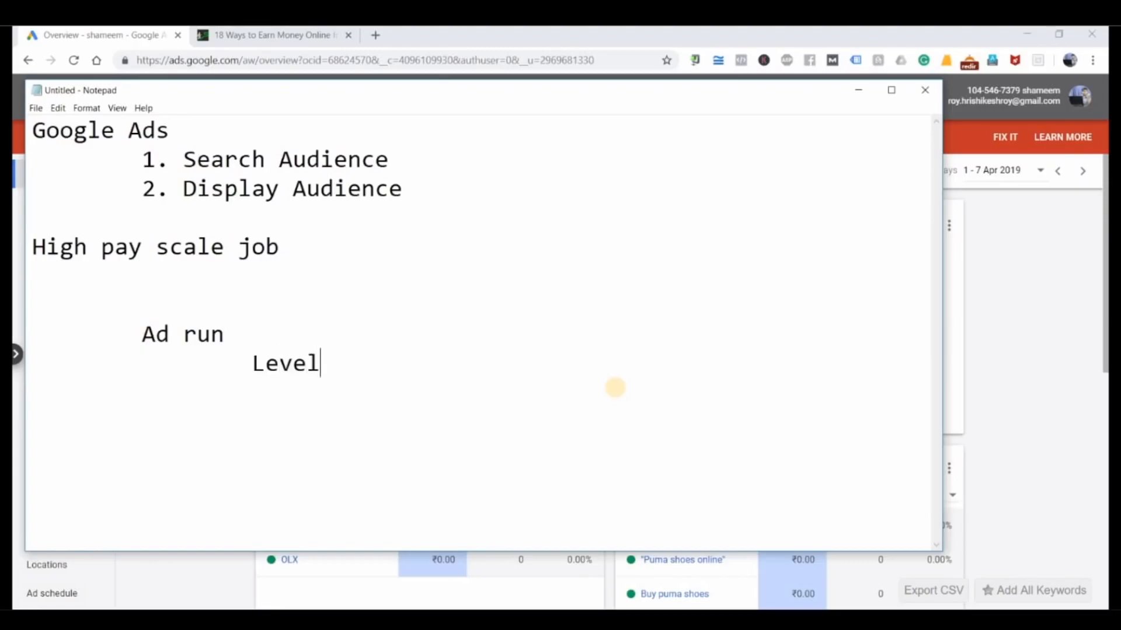
Step: Leave a blank line below "Levels" and start an indented numbered list with "1. Campaign"
key(Return)
key(Return)
key(Tab)
text(1. Ca)
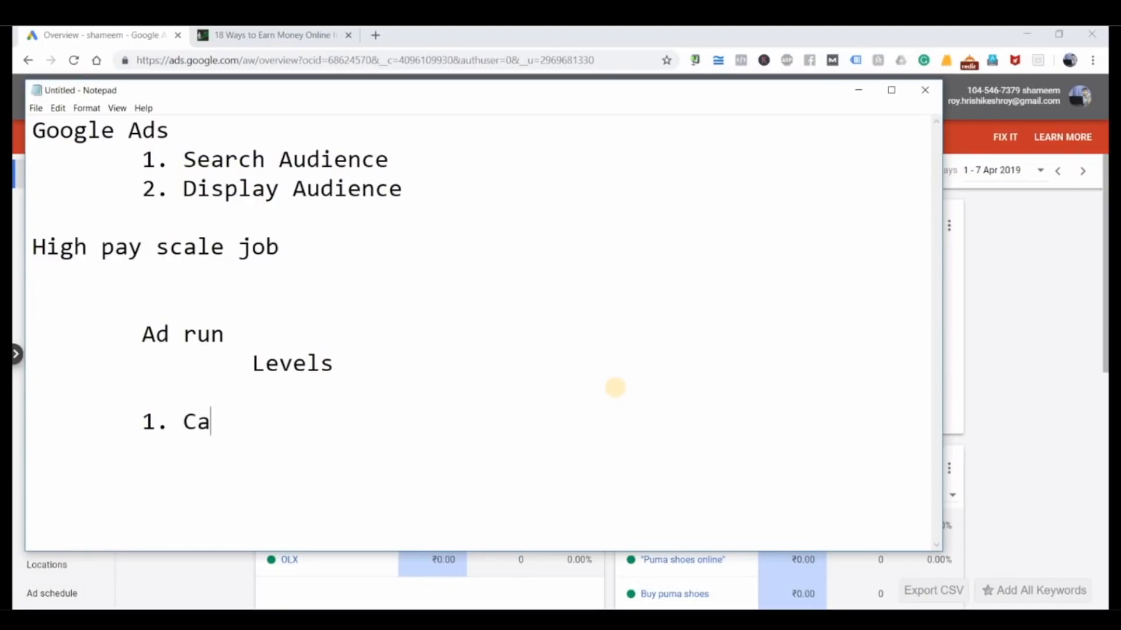
text(mpaing)
key(BackSpace)
key(BackSpace)
text(gn)
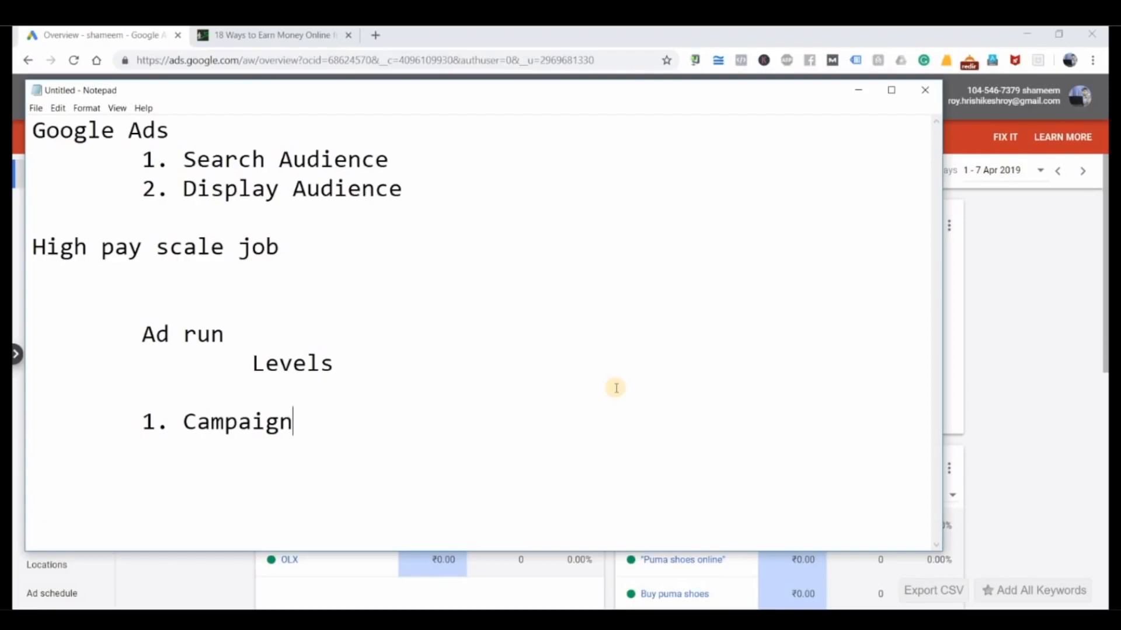
Step: Continue the numbered list of levels with "2. Ad Groups" and "3. Ad copies"
key(Return)
key(Tab)
text(2. Ad Groups)
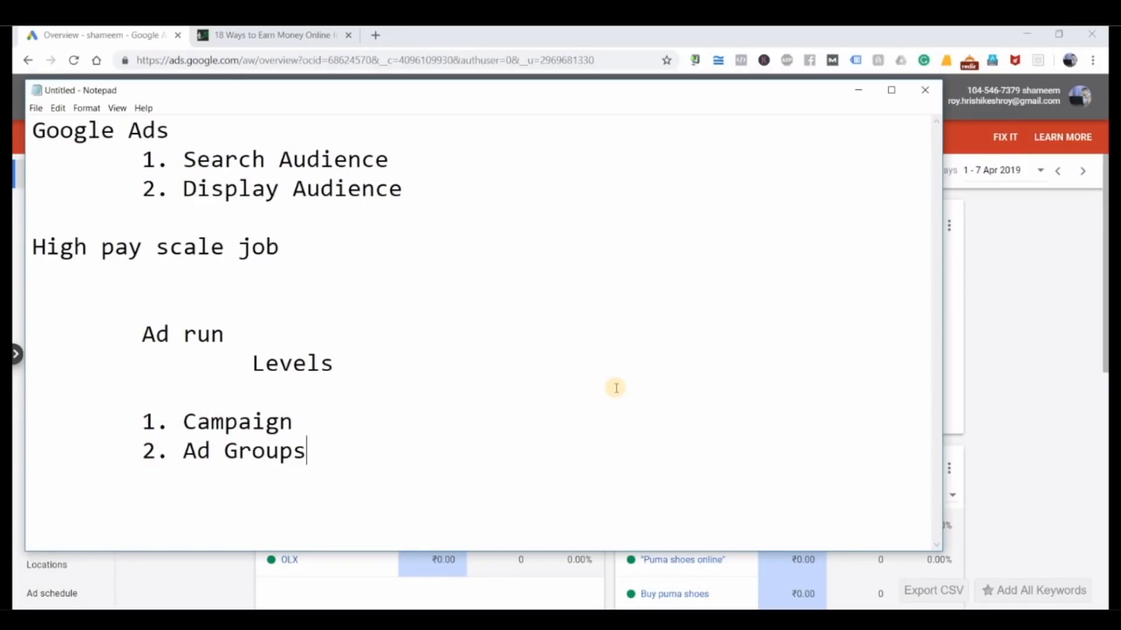
key(Return)
key(Tab)
text(3. Ad copies)
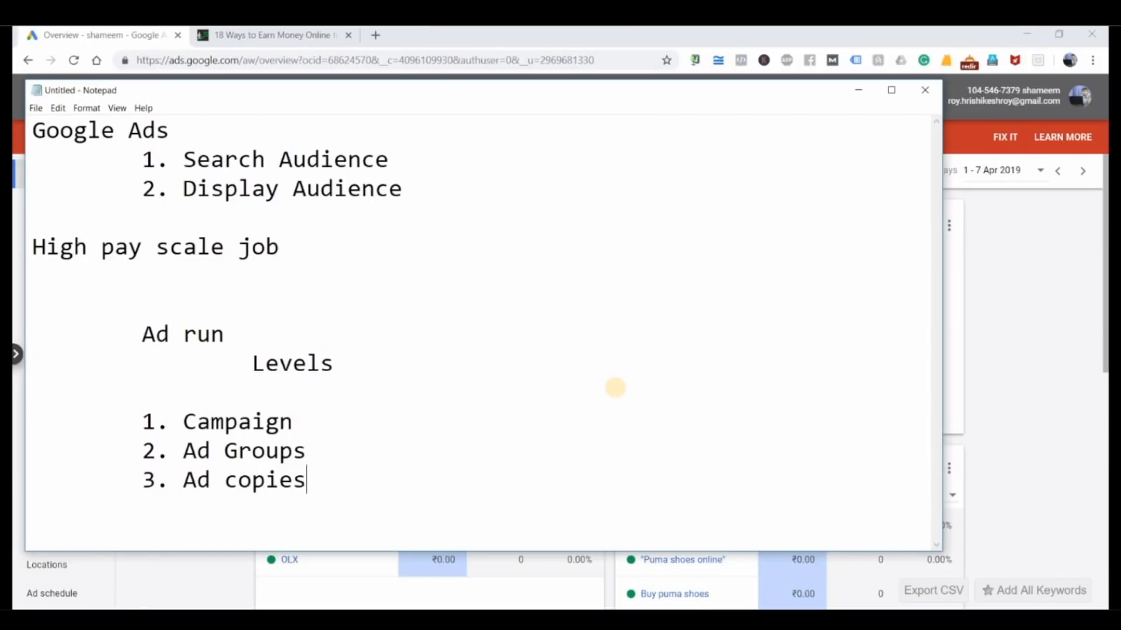
Step: Search Google for "3bhk in noida" in a new browser tab and highlight the first ad's description text
click(308, 38)
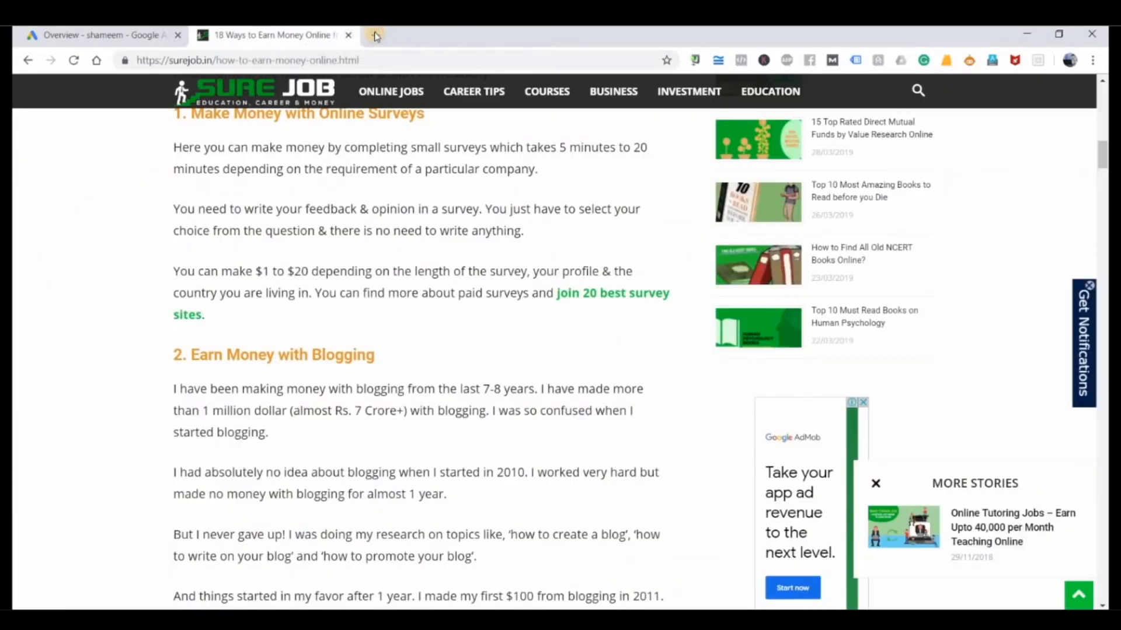
click(375, 35)
text(3bh)
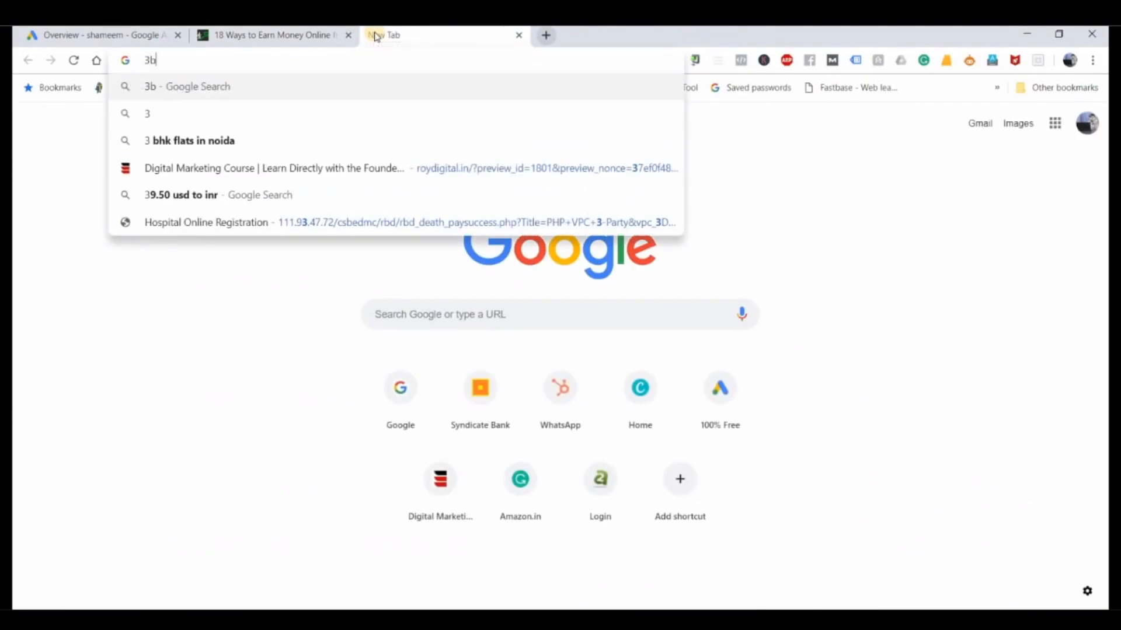
key(Down)
key(Down)
key(Return)
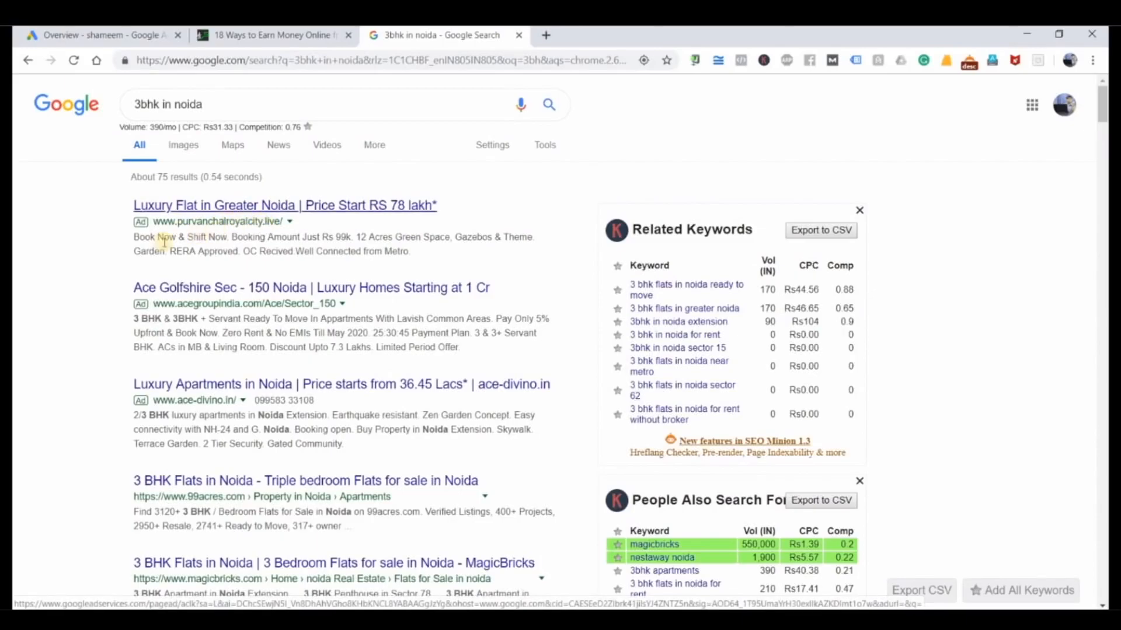
drag(136, 242, 457, 251)
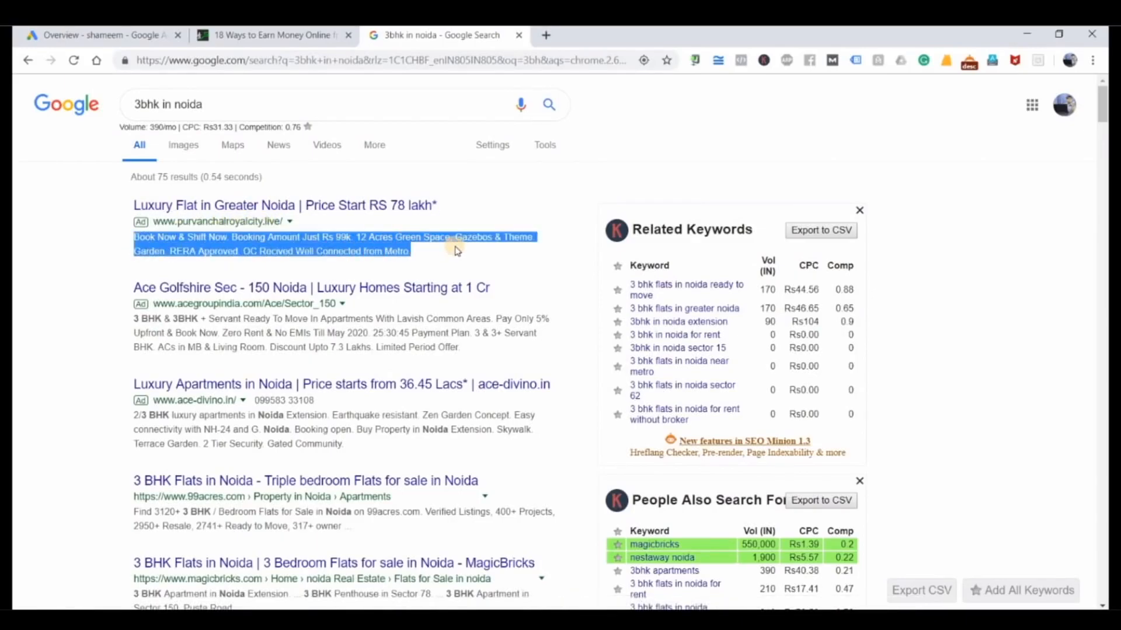
Step: Return to the SureJob article and examine the display ads placed within it, up to the one below the title
click(304, 36)
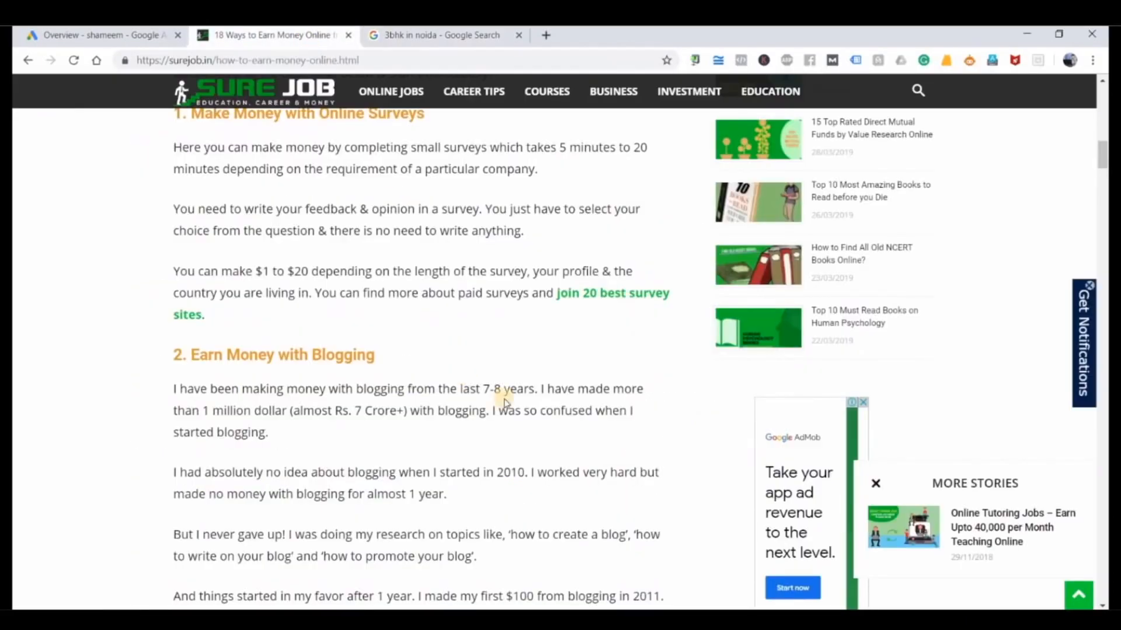
scroll(485, 400, down, 1)
scroll(272, 269, up, 5)
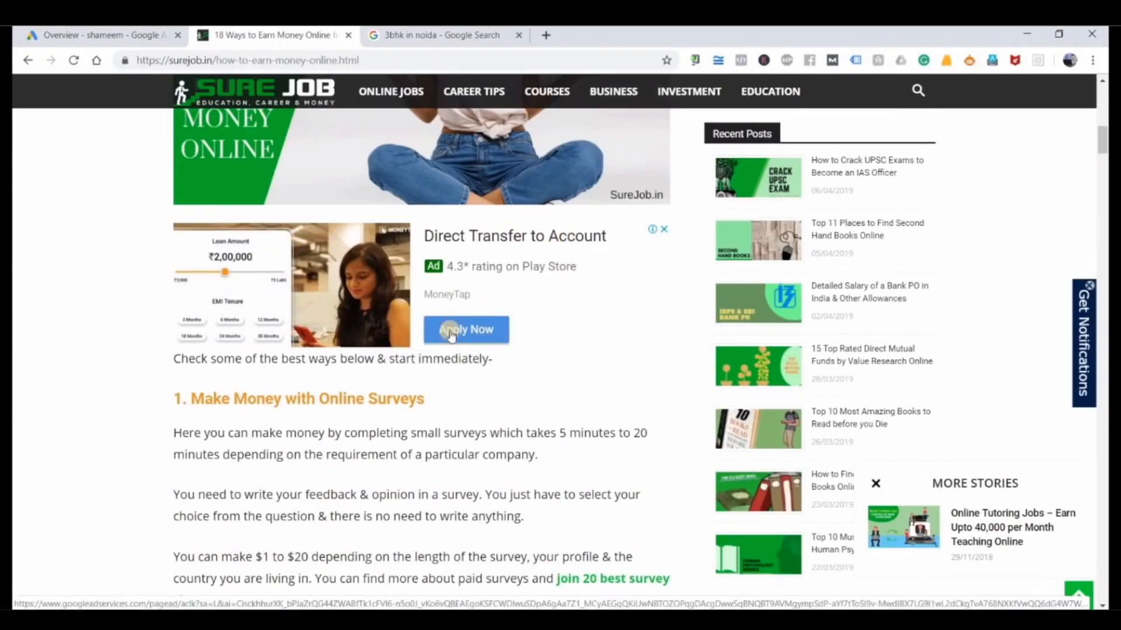
scroll(460, 327, up, 10)
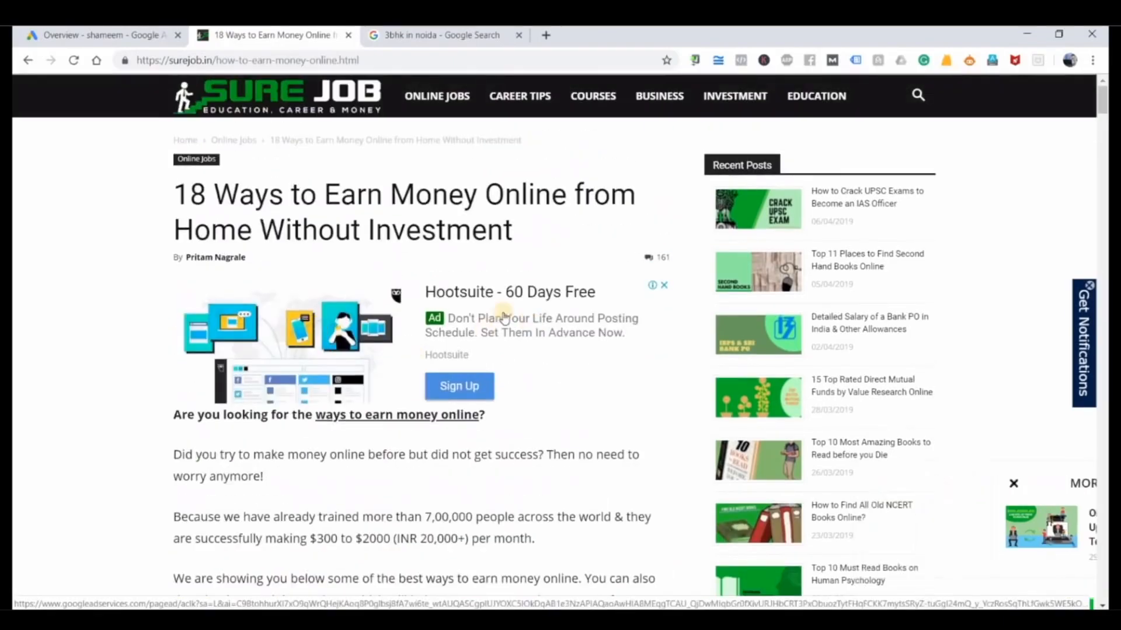
Step: Switch to the Notepad notes and highlight the Campaign, Ad Groups and Ad copies levels one after another
key(alt+Tab)
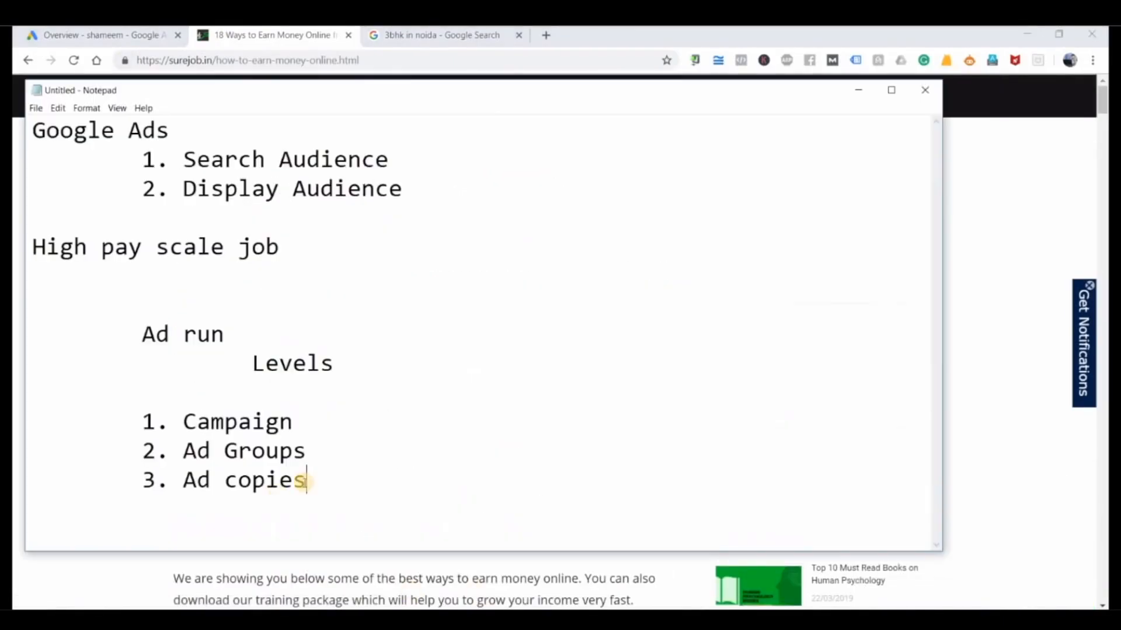
click(298, 428)
drag(299, 427, 150, 428)
drag(320, 448, 183, 455)
click(248, 478)
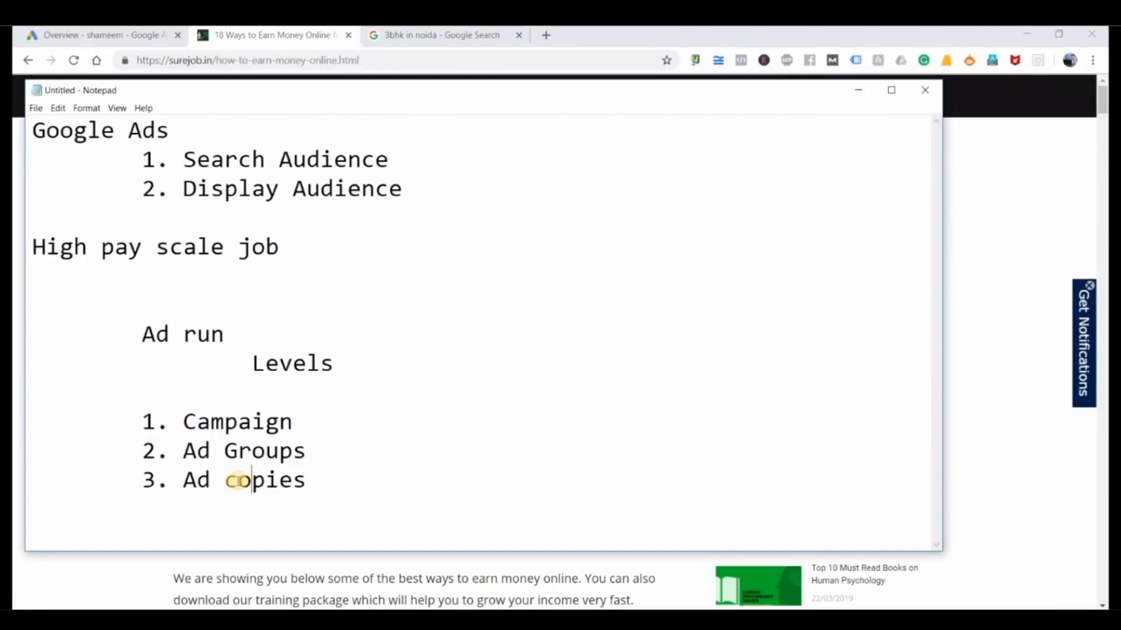
drag(308, 483, 186, 484)
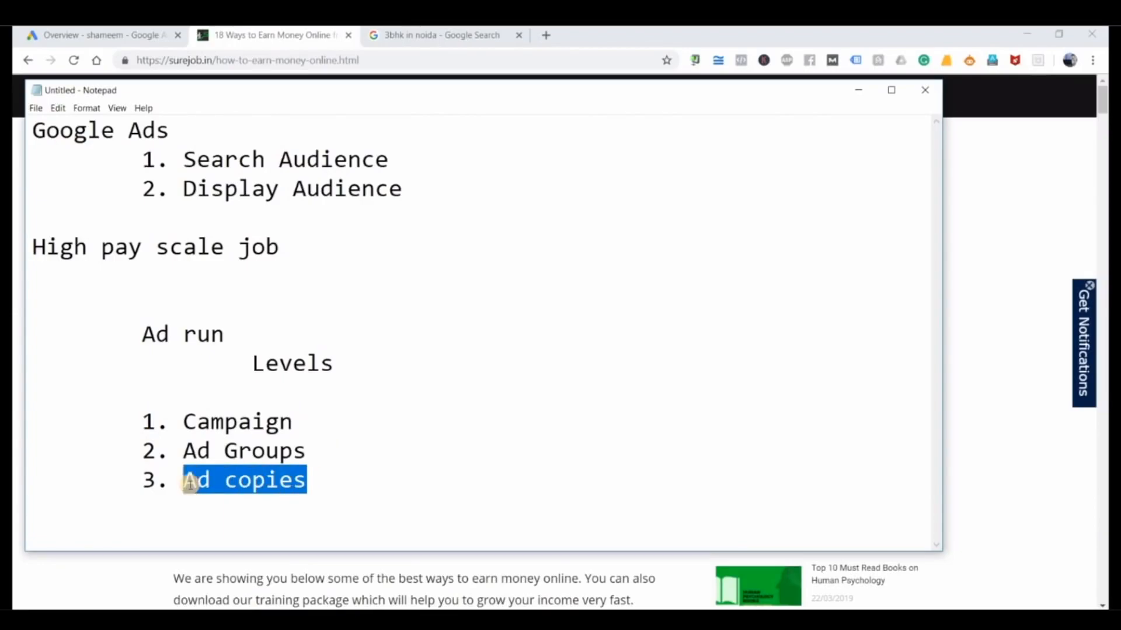
drag(186, 422, 292, 422)
drag(185, 450, 304, 448)
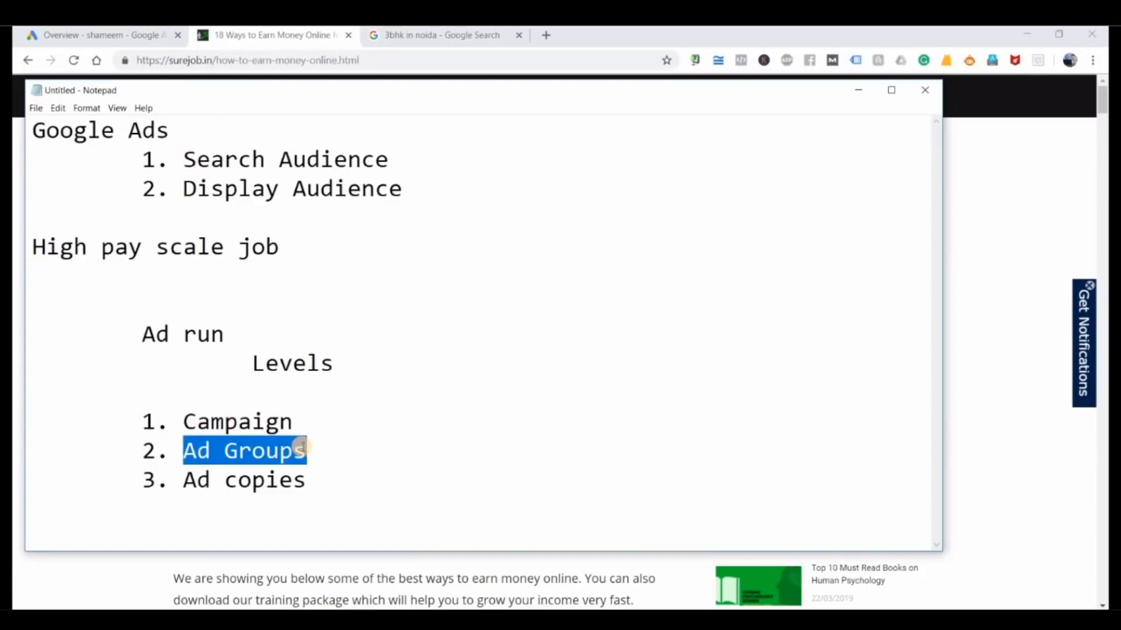
click(302, 448)
drag(197, 452, 285, 448)
drag(181, 486, 305, 471)
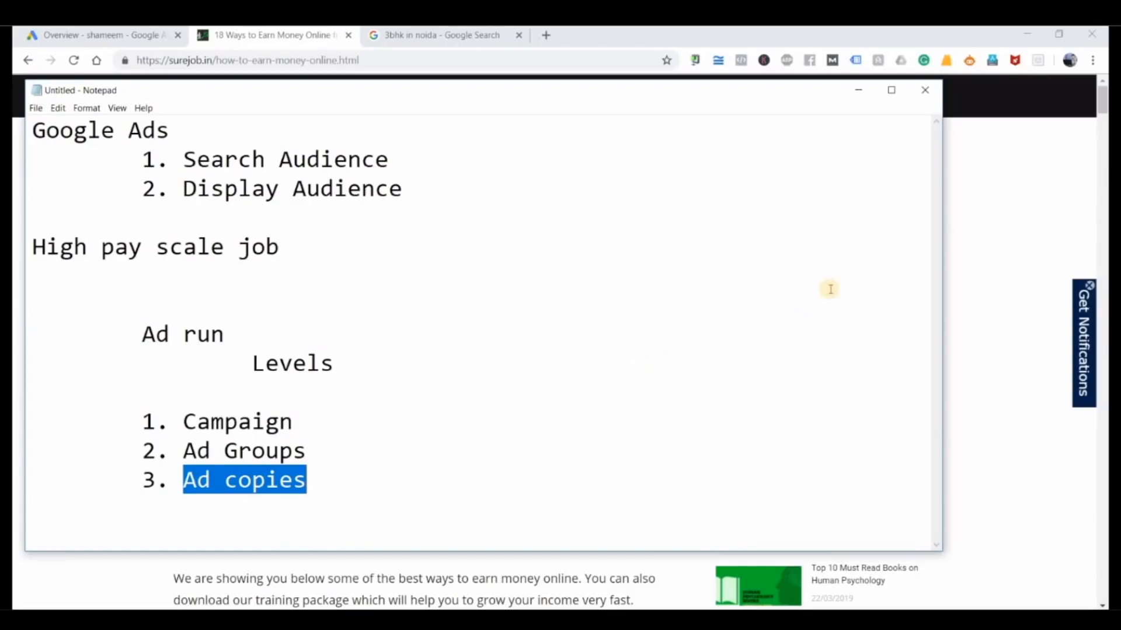
Step: Put the notes away, open the Campaigns page in Google Ads and start a new campaign
click(858, 90)
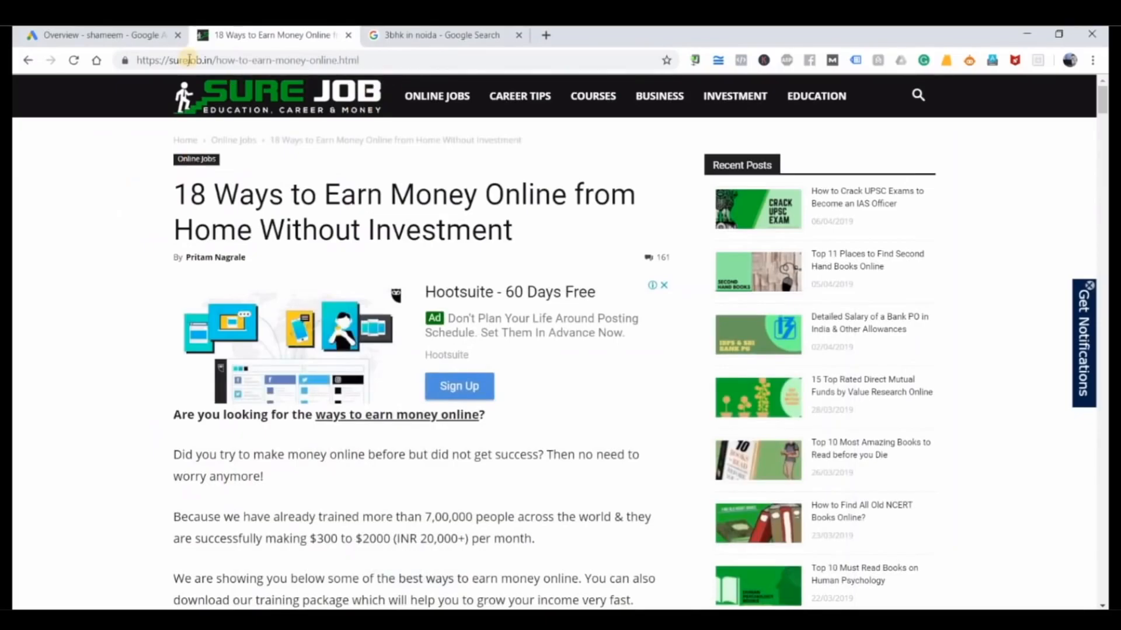
click(122, 36)
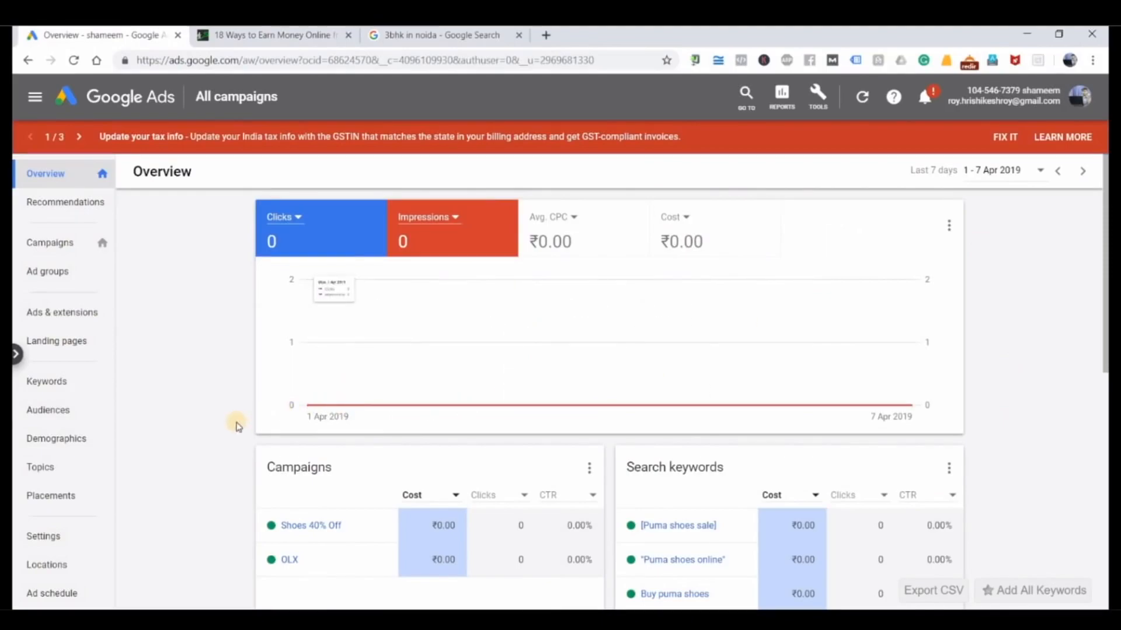
click(64, 245)
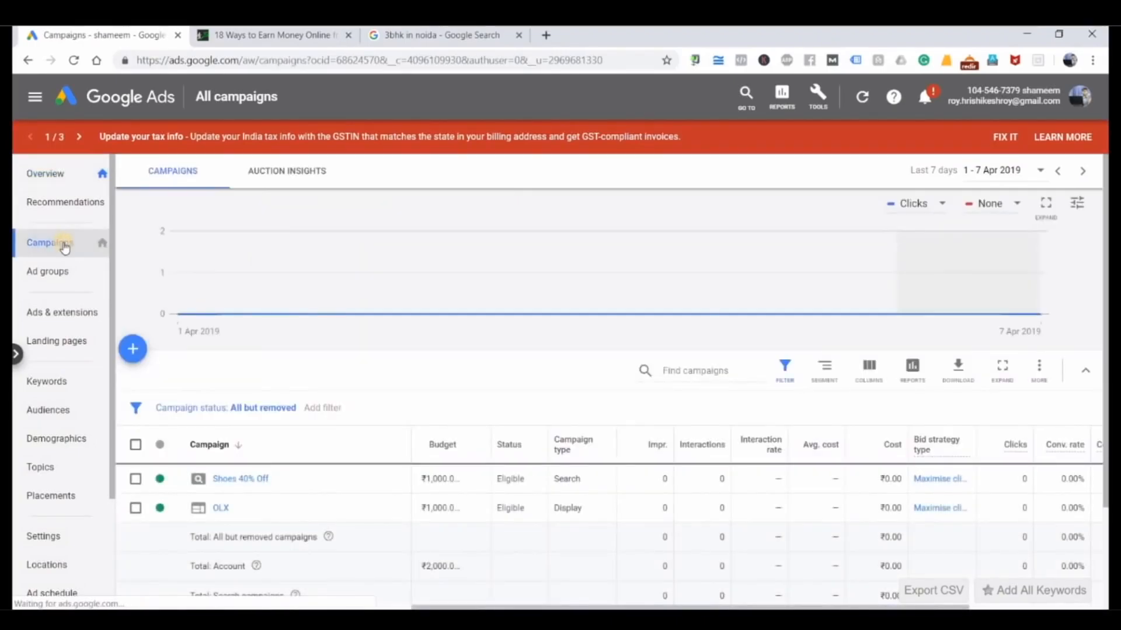
scroll(251, 409, down, 2)
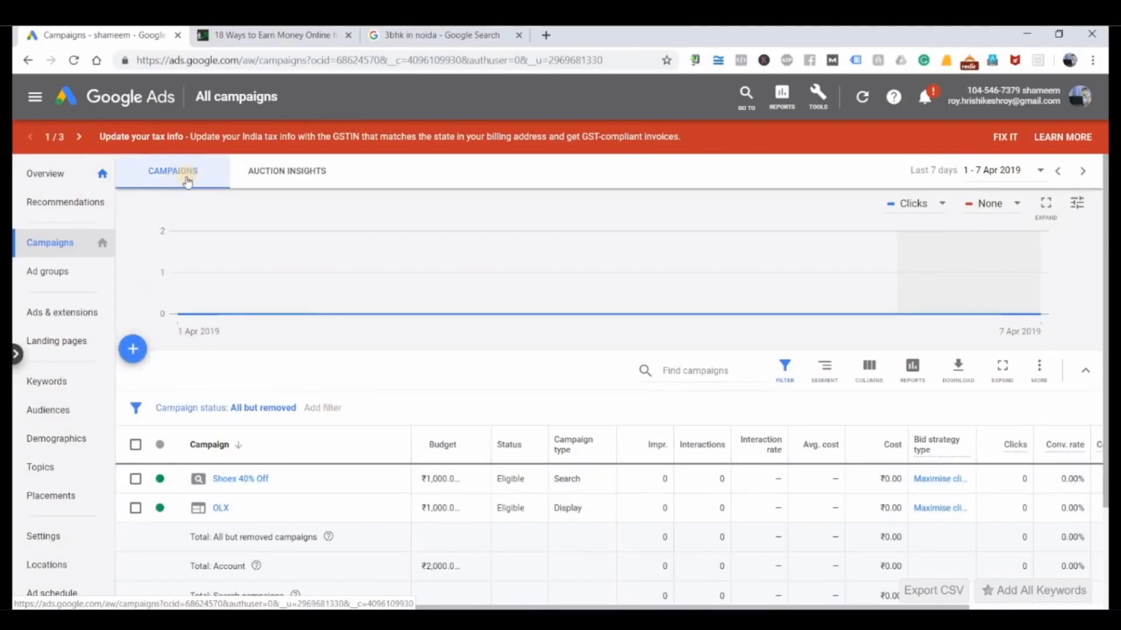
click(133, 348)
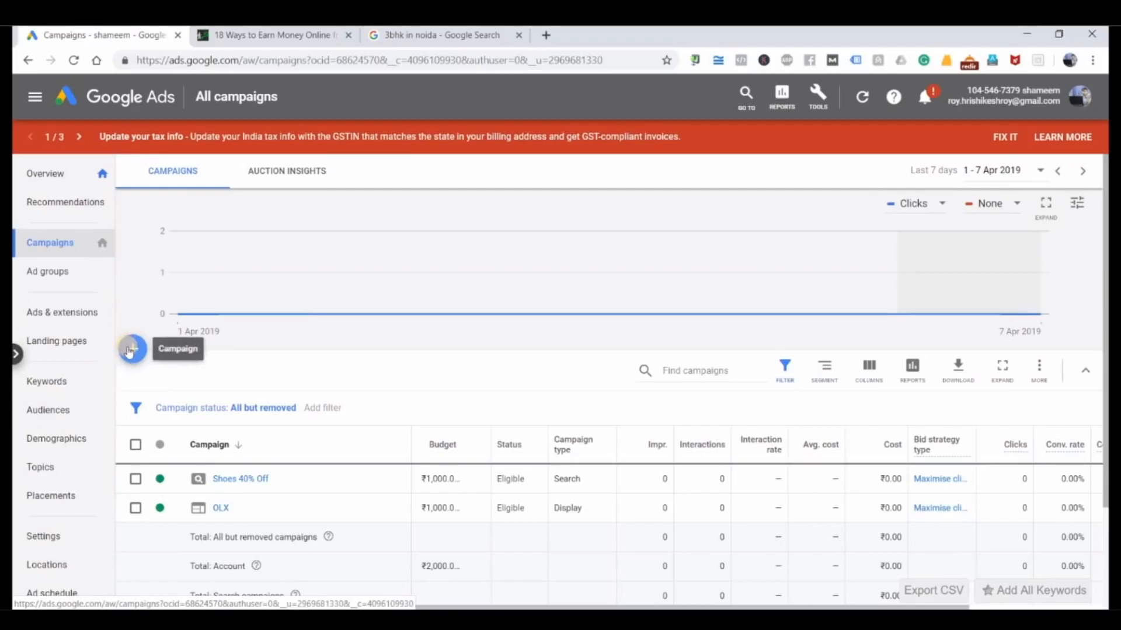
click(133, 349)
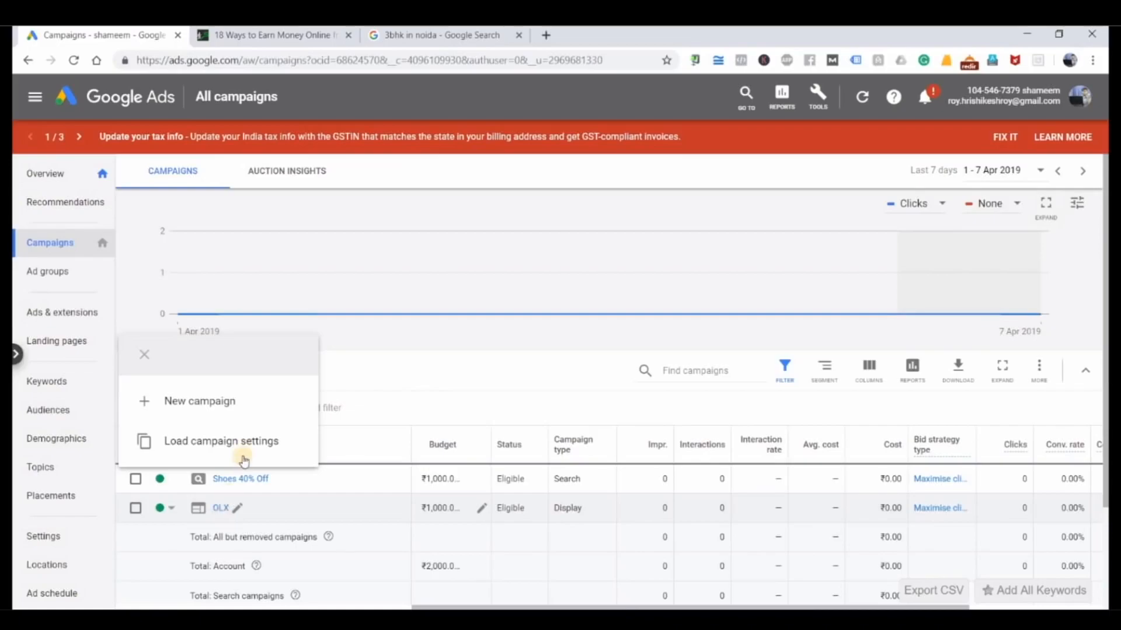
click(233, 413)
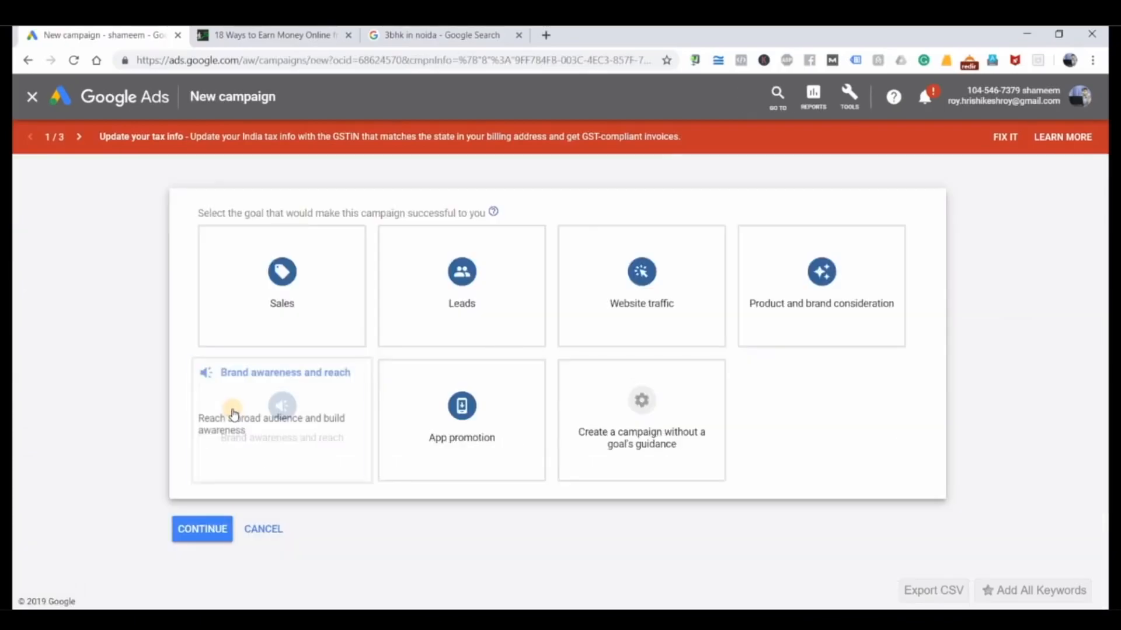
Step: Switch back to the Notepad notes, highlight the word "Campaign" in the levels list, and return to the new campaign page
mouse_move(489, 619)
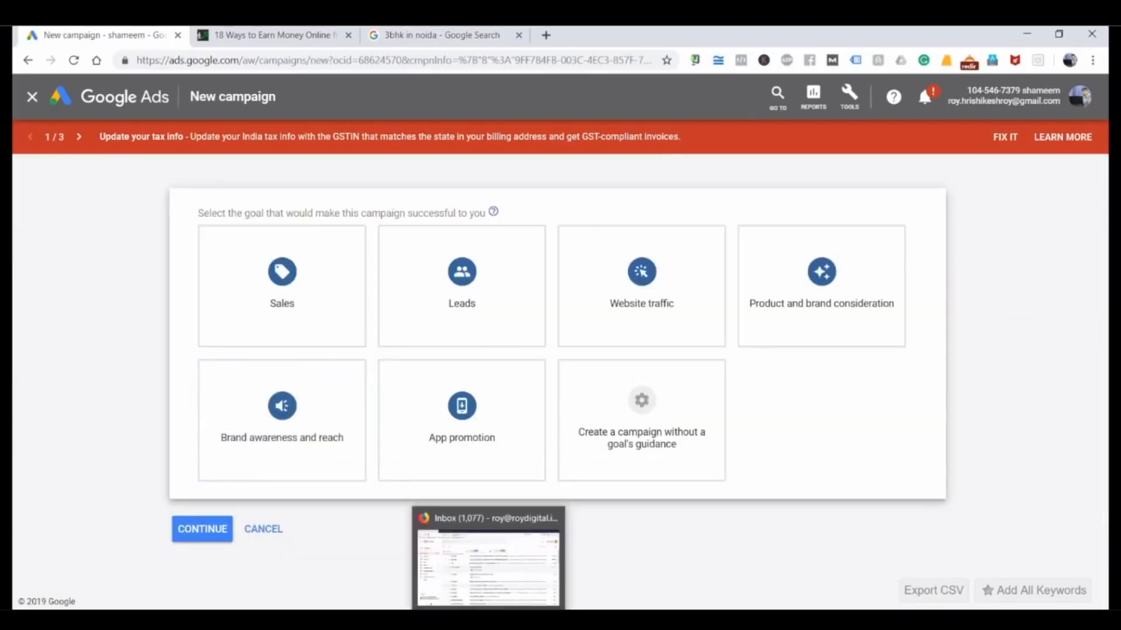
mouse_move(525, 620)
click(525, 560)
click(329, 424)
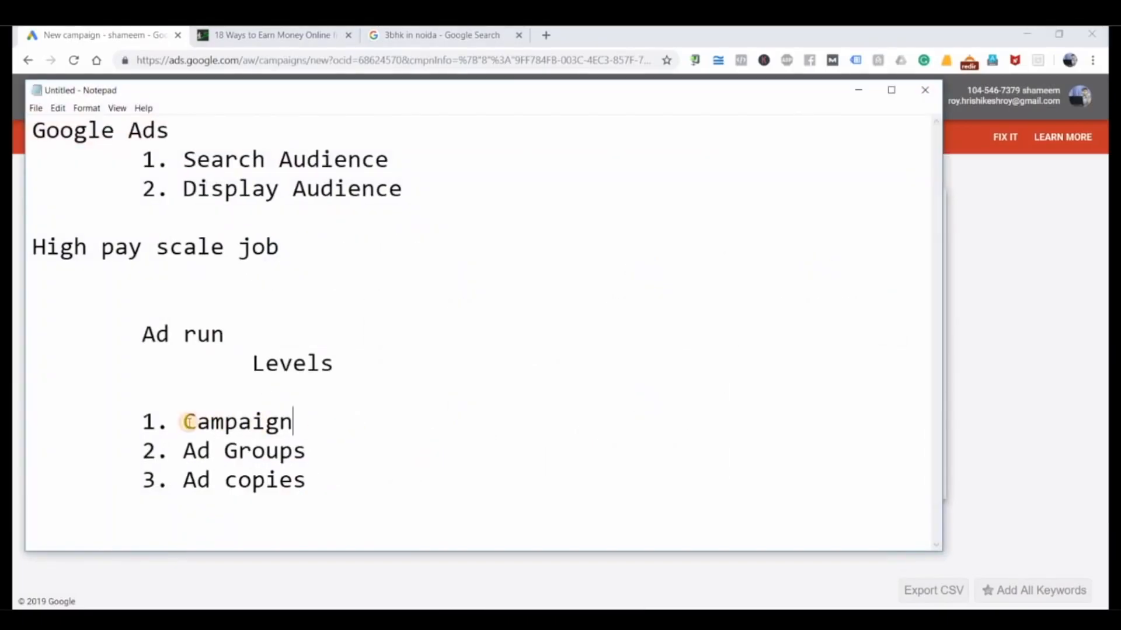
double_click(198, 422)
click(1044, 263)
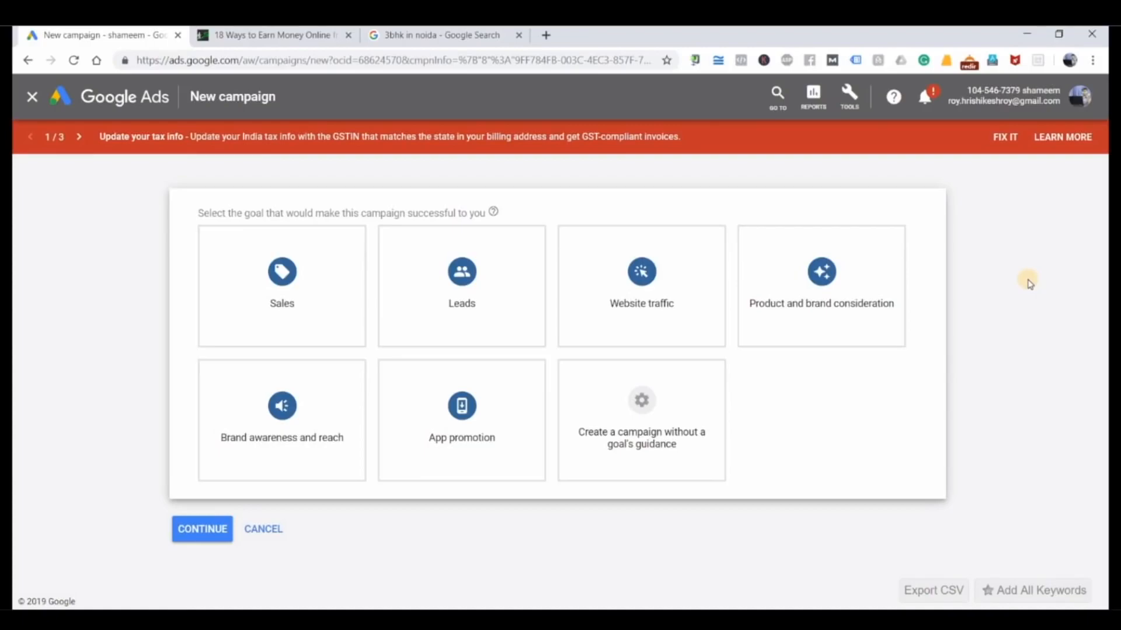
Step: Examine the descriptions of the Sales, Leads, Website traffic and Product and brand consideration campaign goals
click(323, 298)
click(397, 478)
click(488, 327)
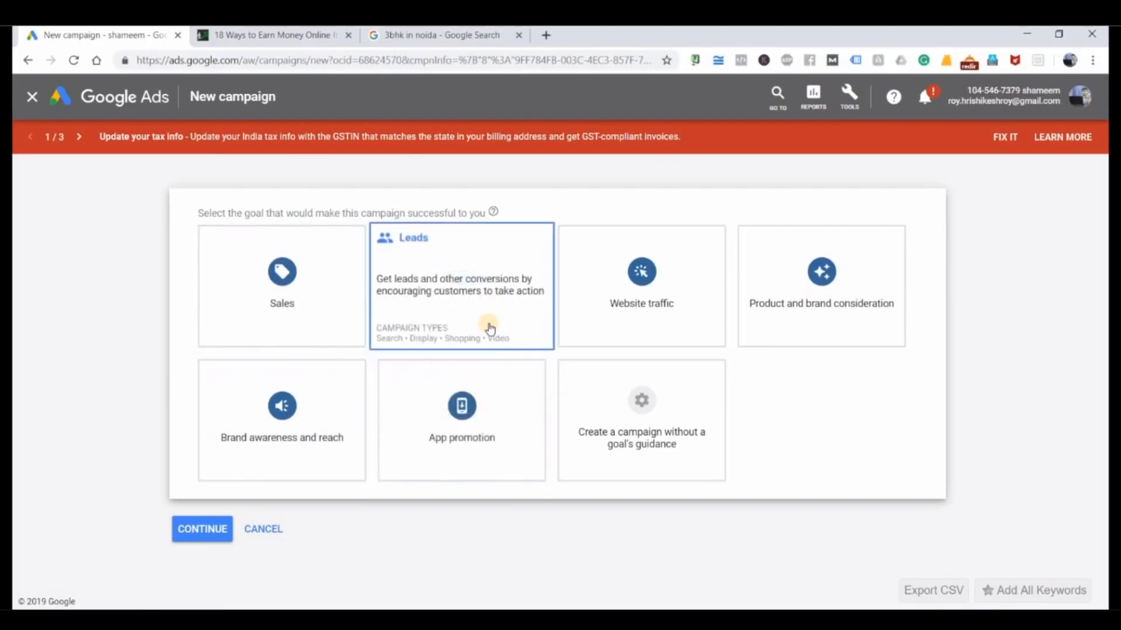
click(649, 338)
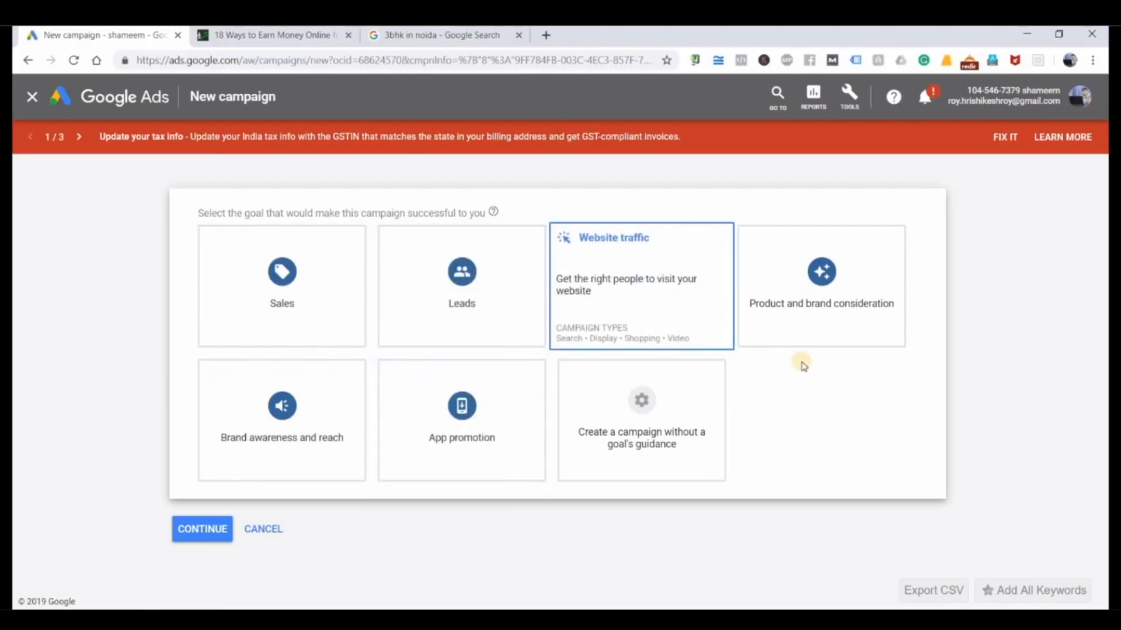
click(832, 333)
Step: Choose Website traffic as the new campaign's goal and Search as its campaign type
click(339, 265)
click(496, 288)
click(638, 268)
click(656, 276)
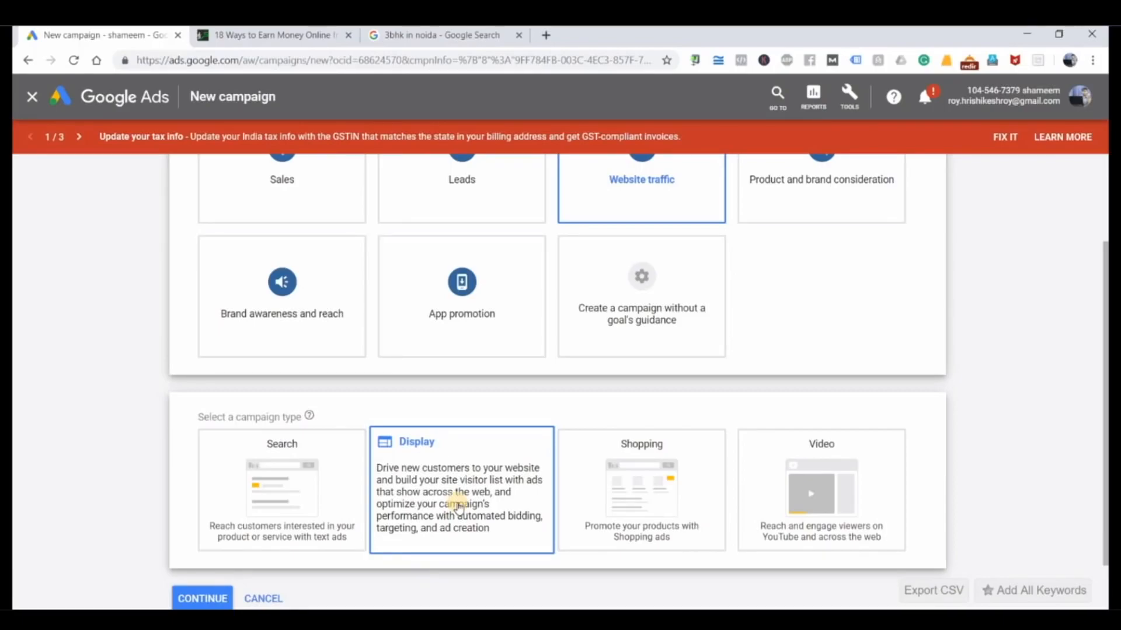
click(293, 498)
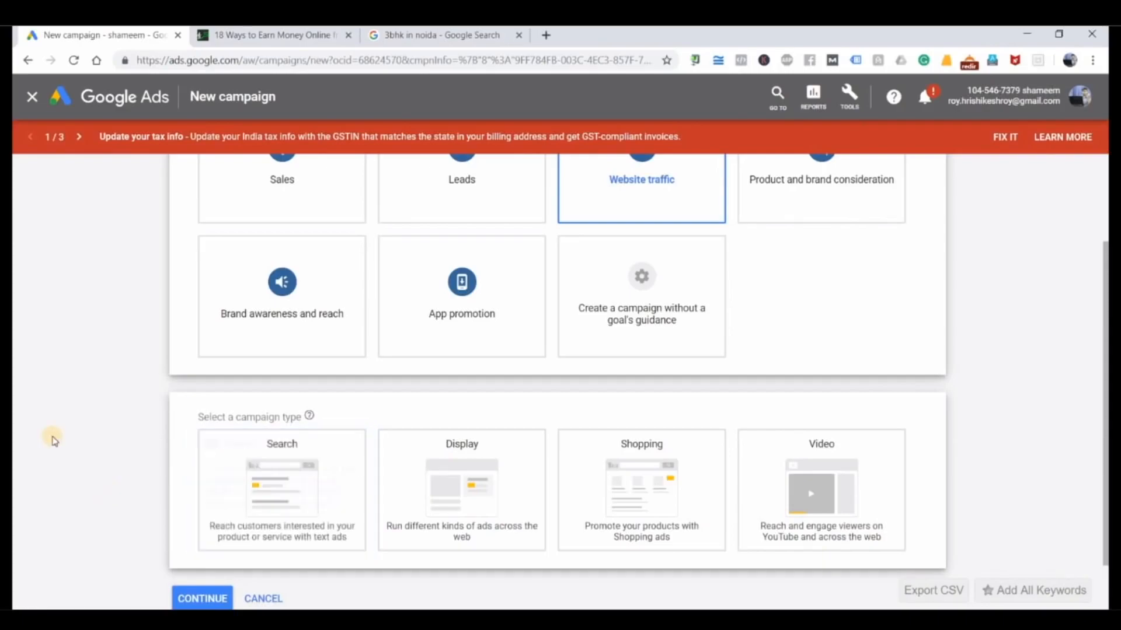
click(268, 480)
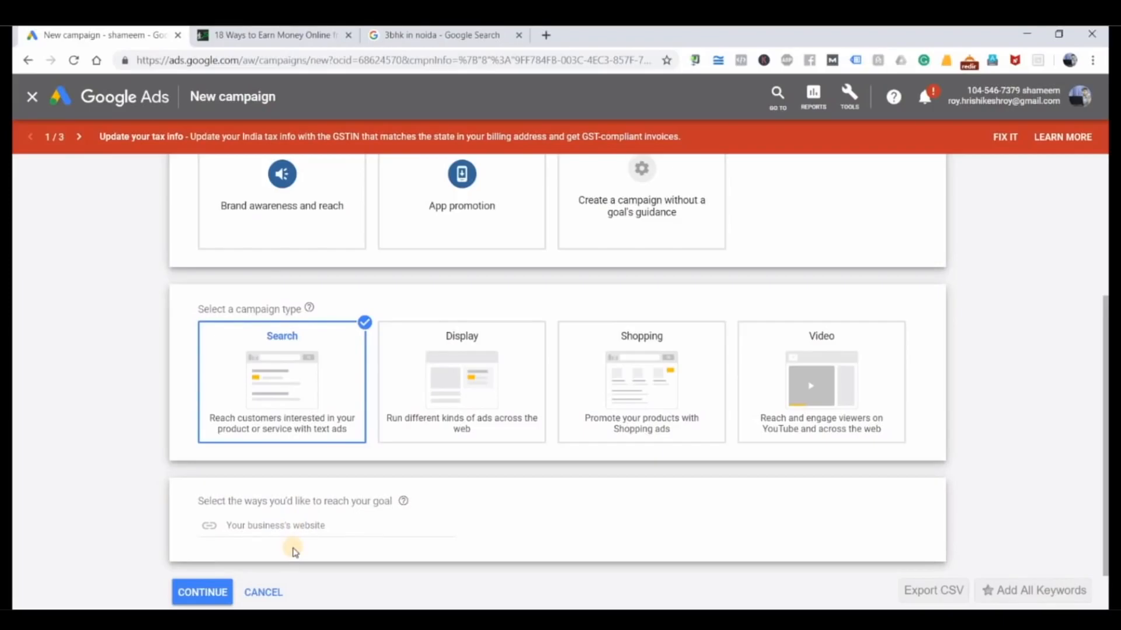
click(302, 34)
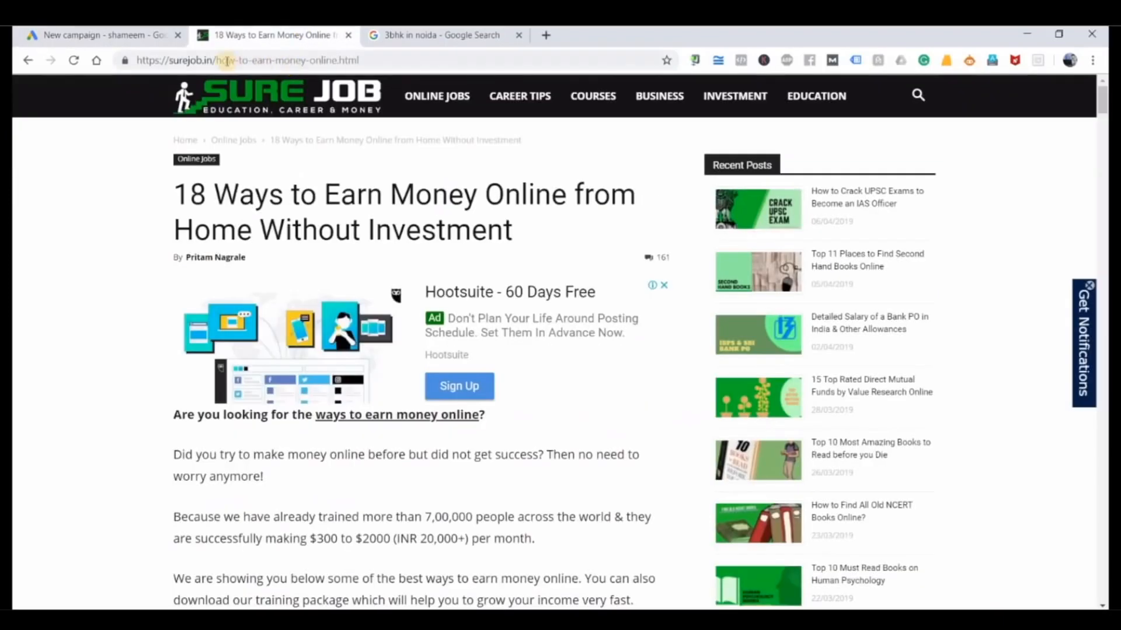
drag(217, 61, 88, 75)
key(ctrl+c)
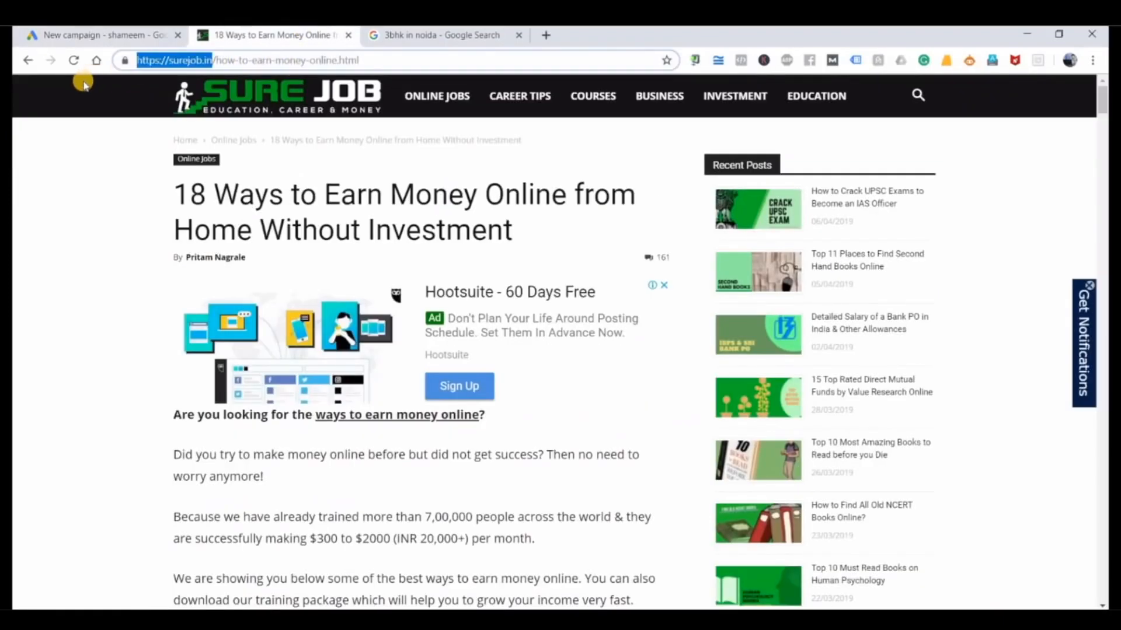
click(87, 34)
click(275, 523)
key(ctrl+v)
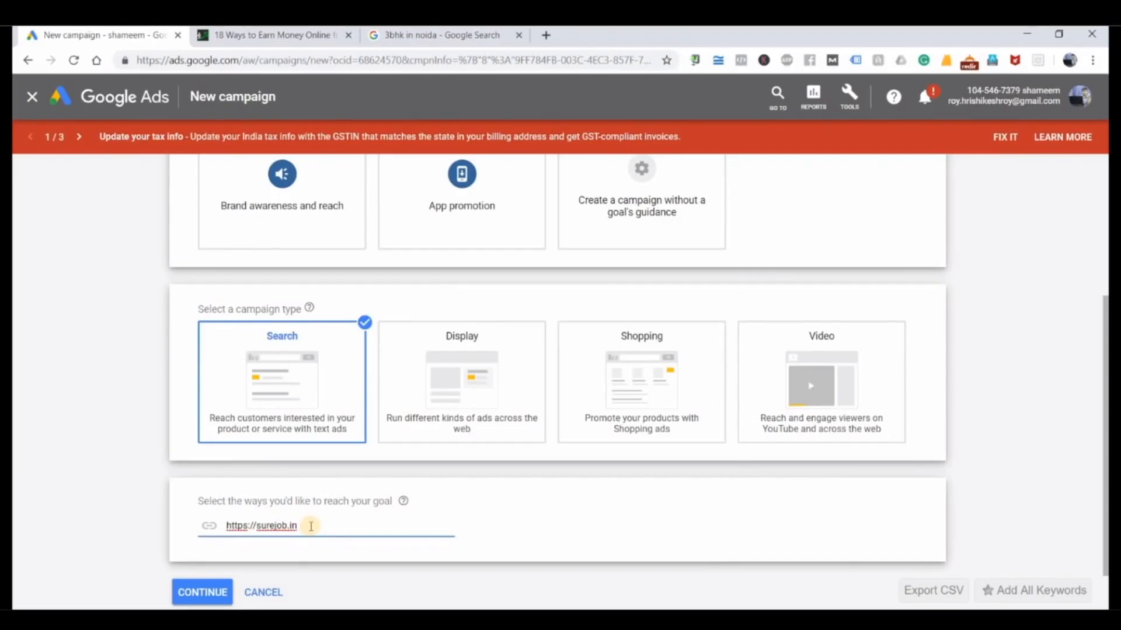
Step: Highlight the Sure Job page's base address again, review the new campaign's choices and continue to the campaign settings
click(225, 35)
drag(212, 61, 160, 63)
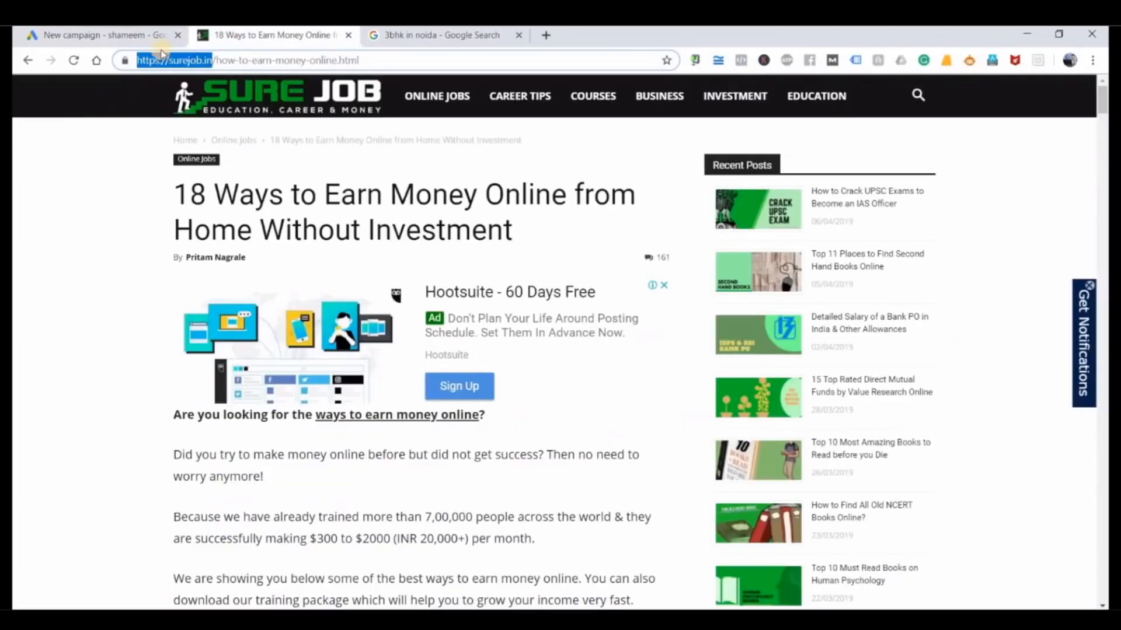
click(139, 36)
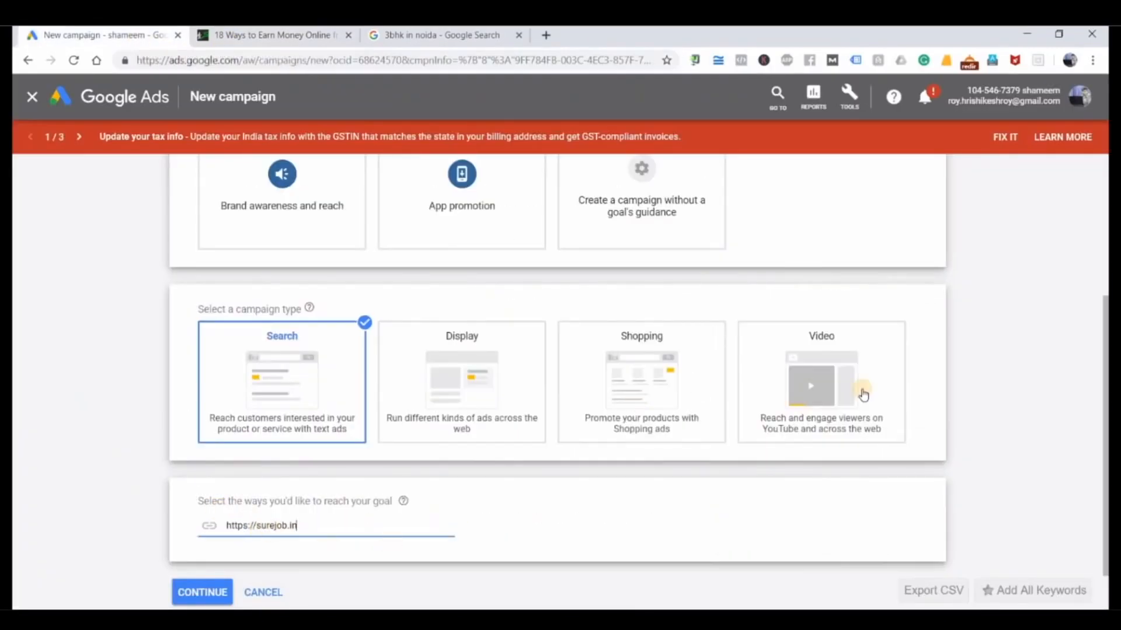
scroll(950, 346, up, 3)
scroll(952, 347, down, 2)
scroll(951, 346, down, 2)
scroll(950, 342, up, 5)
scroll(951, 342, down, 5)
click(220, 538)
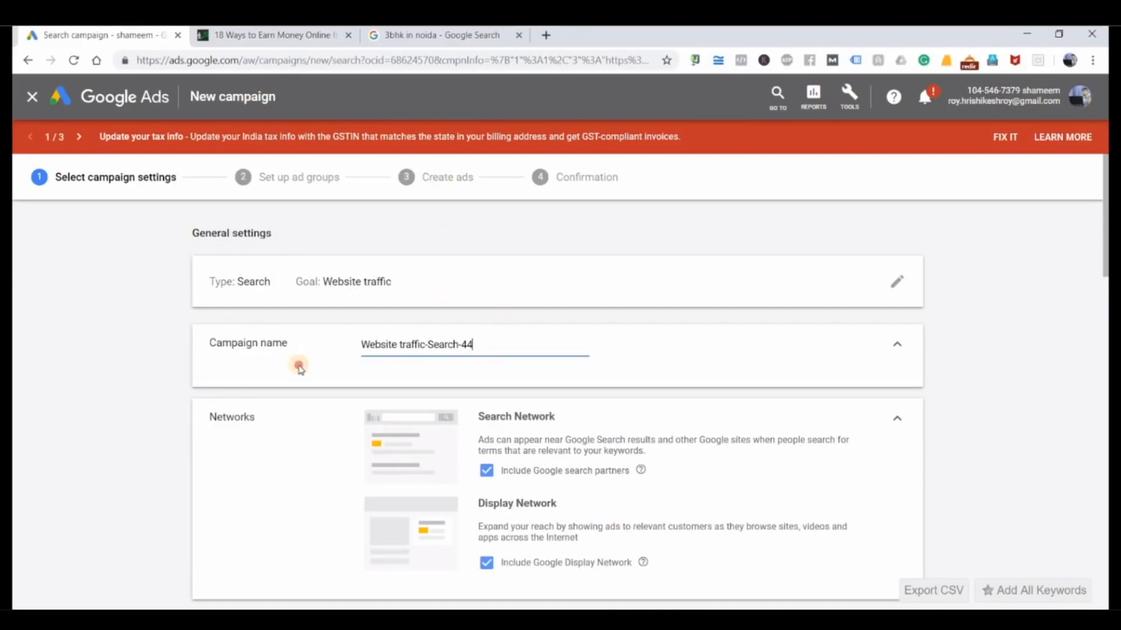
Step: Name the campaign "Sure Job", checking the spelling against the website
key(ctrl+a)
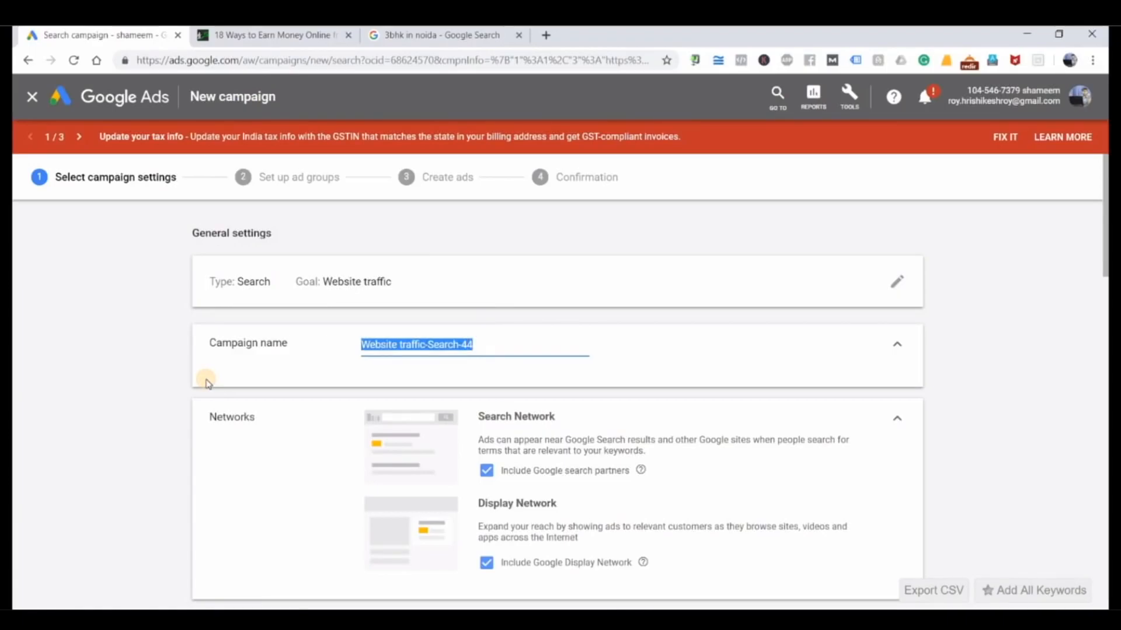
text(Sure Jobs)
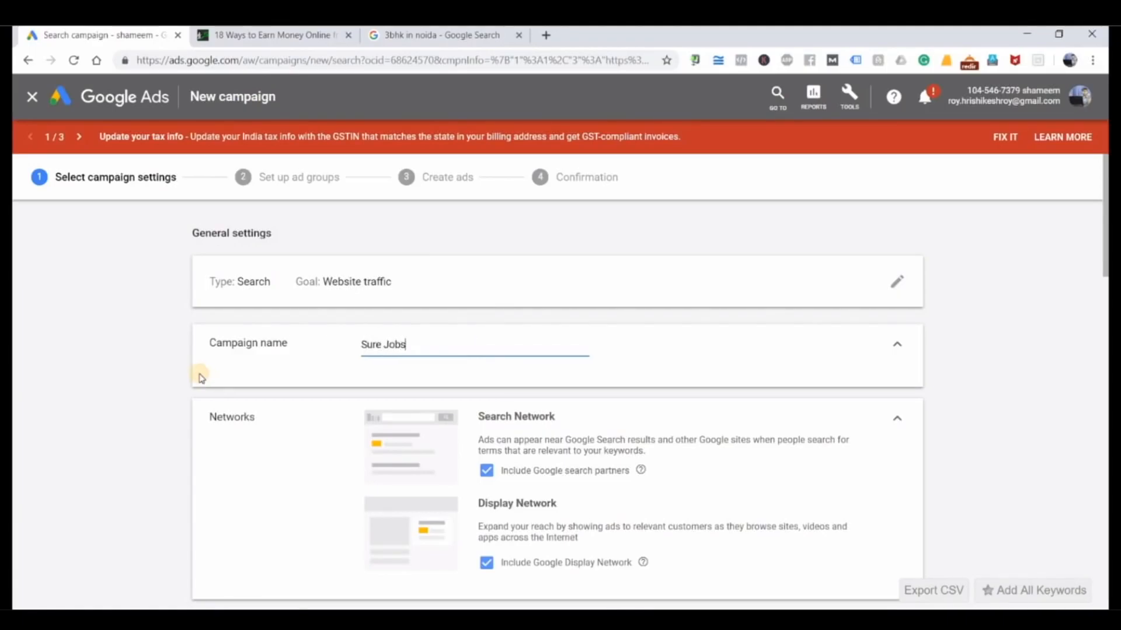
click(301, 40)
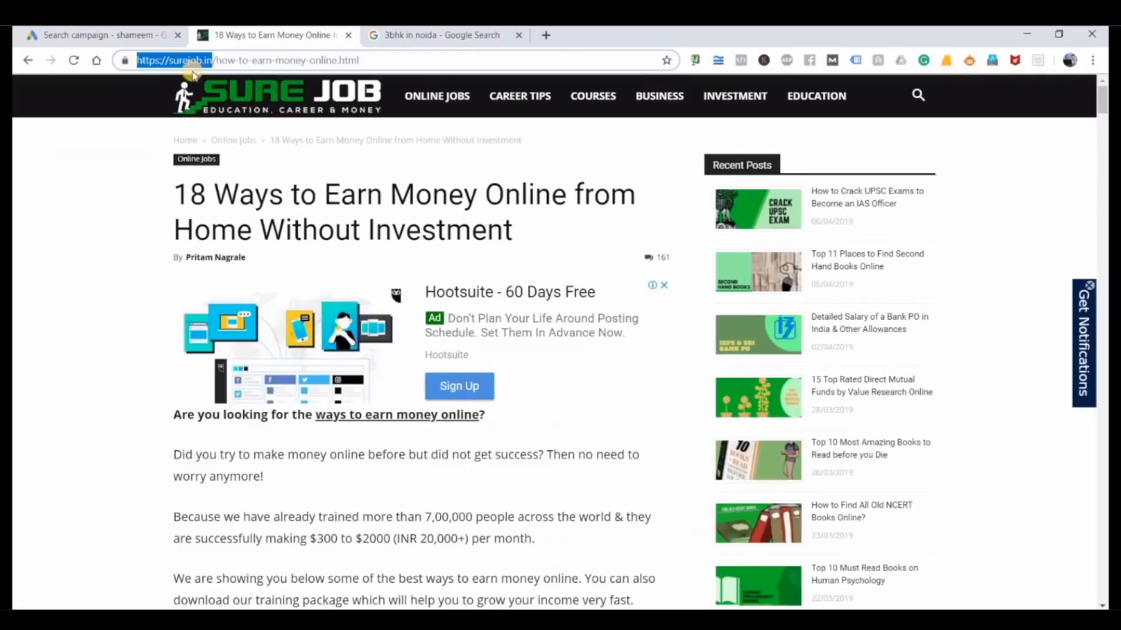
click(143, 36)
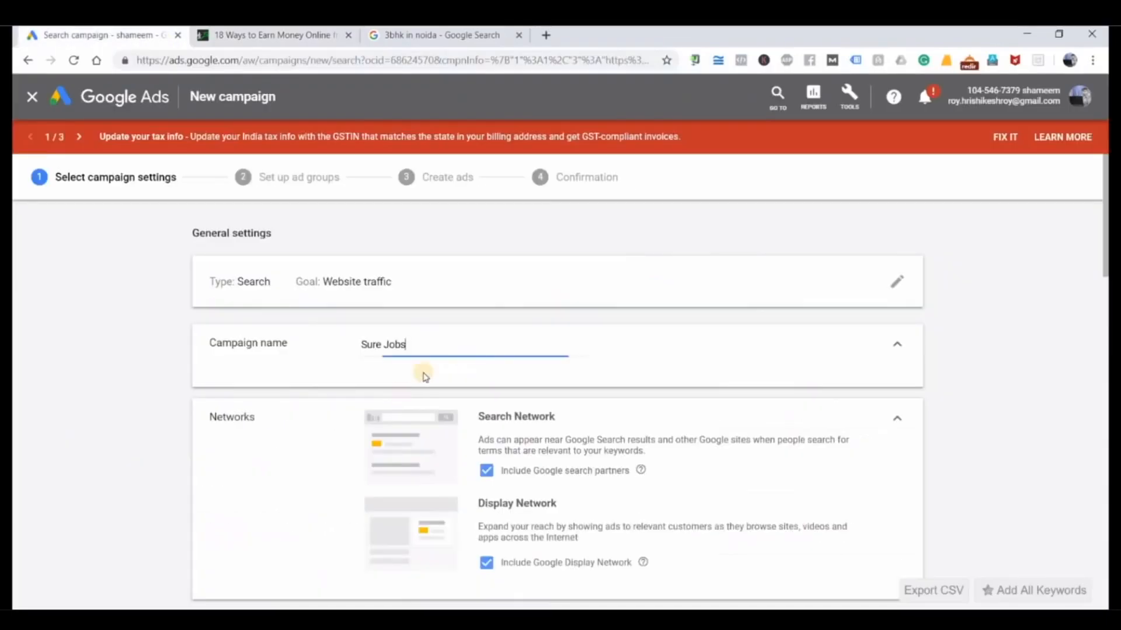
key(BackSpace)
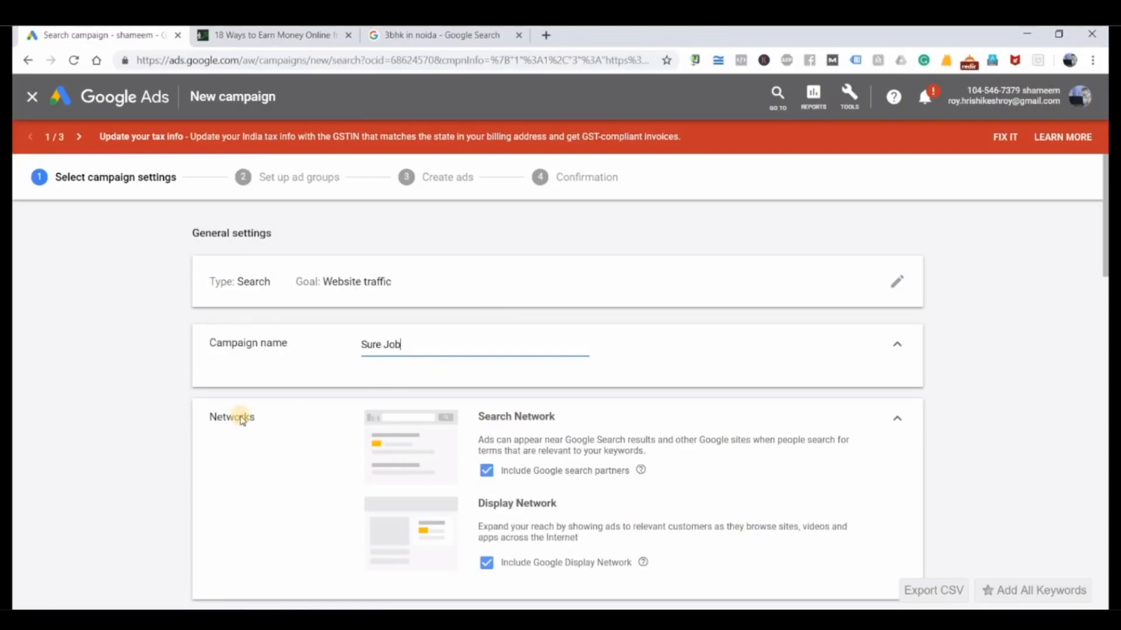
Step: Exclude the Google Display Network and keep Google search partners included in the campaign's networks
scroll(477, 389, down, 3)
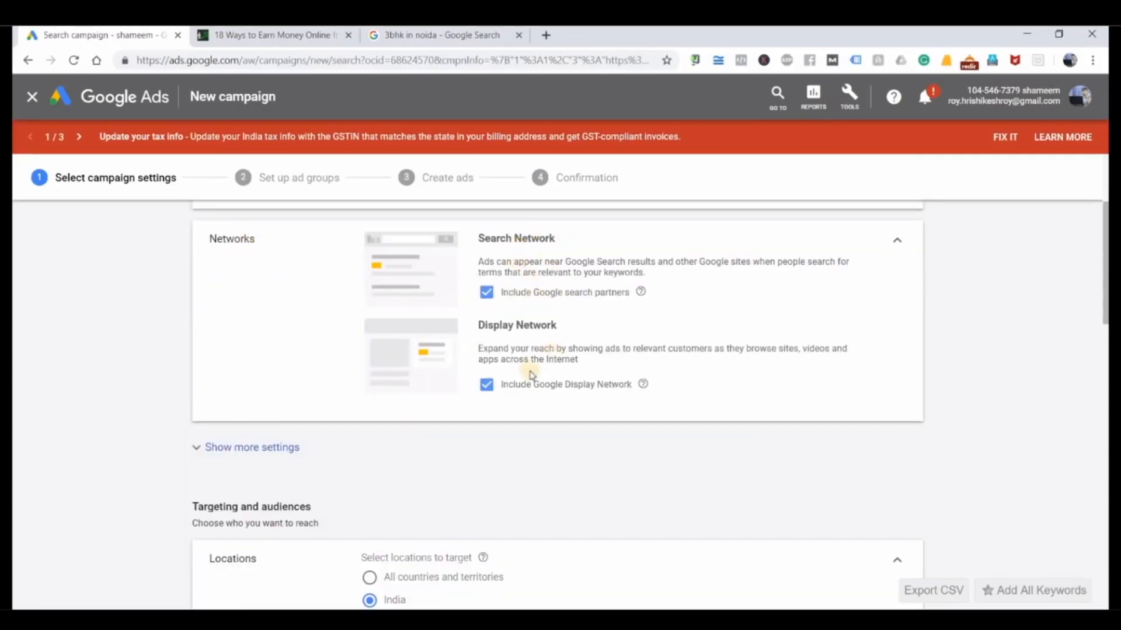
click(498, 386)
click(497, 299)
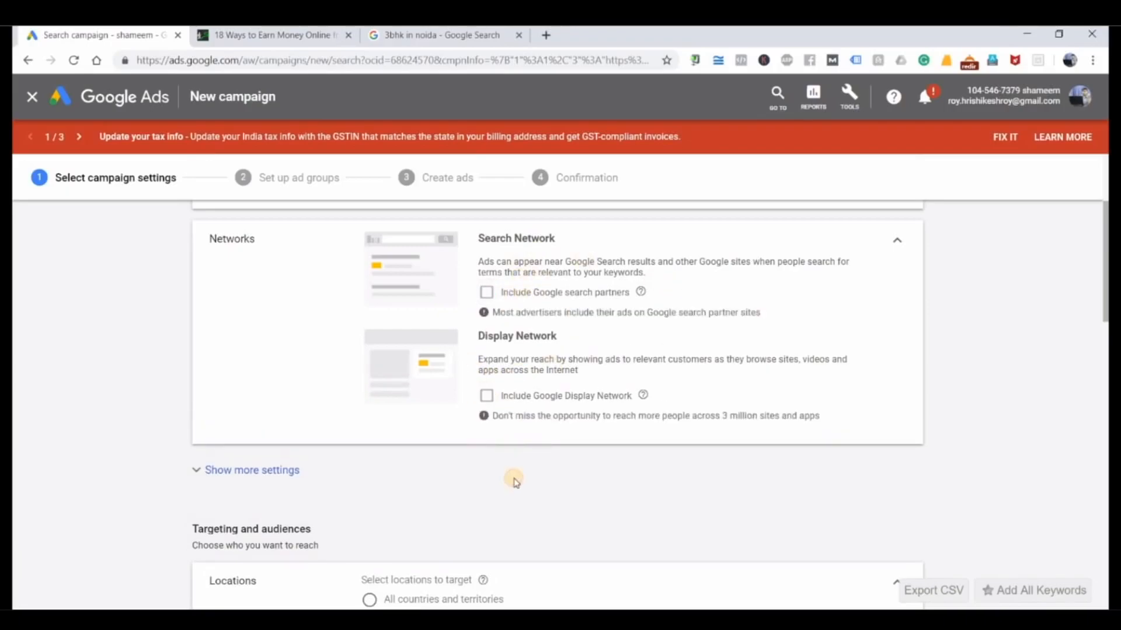
click(493, 397)
click(493, 397)
click(488, 292)
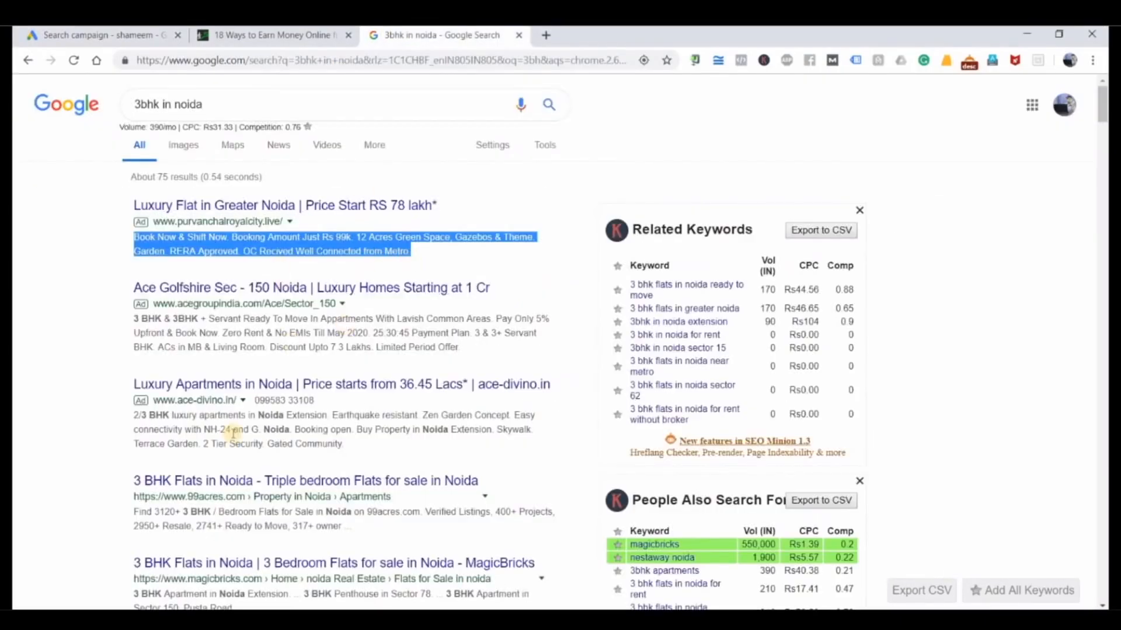
Step: Point out the "3bhk in noida" query on the Google results page and return to the campaign settings
drag(212, 106, 93, 111)
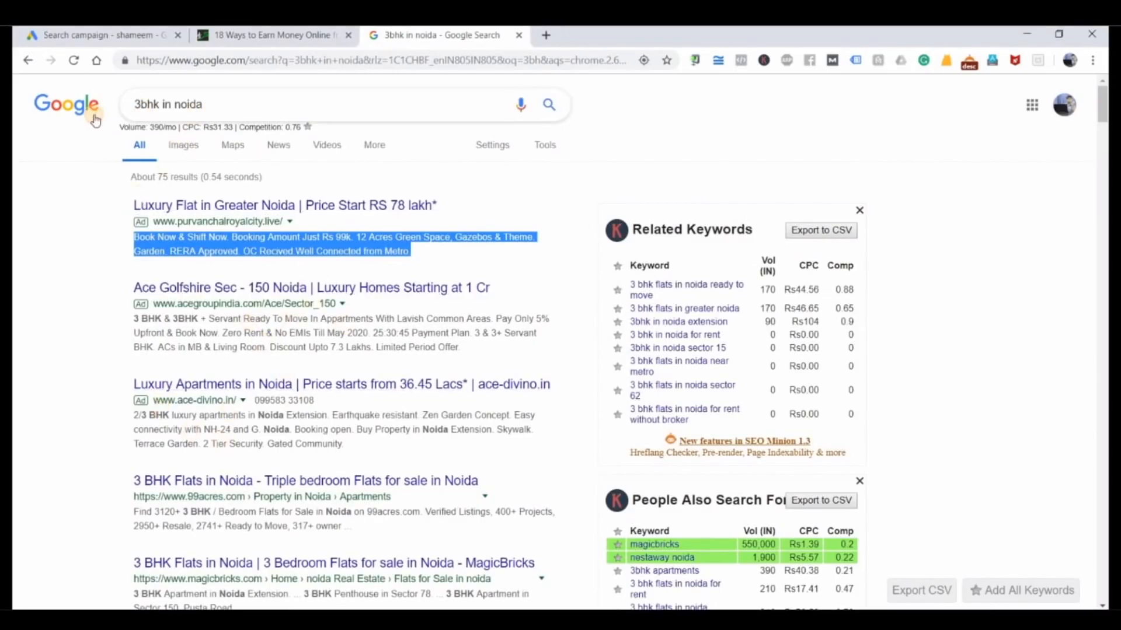
drag(206, 101, 111, 124)
click(35, 357)
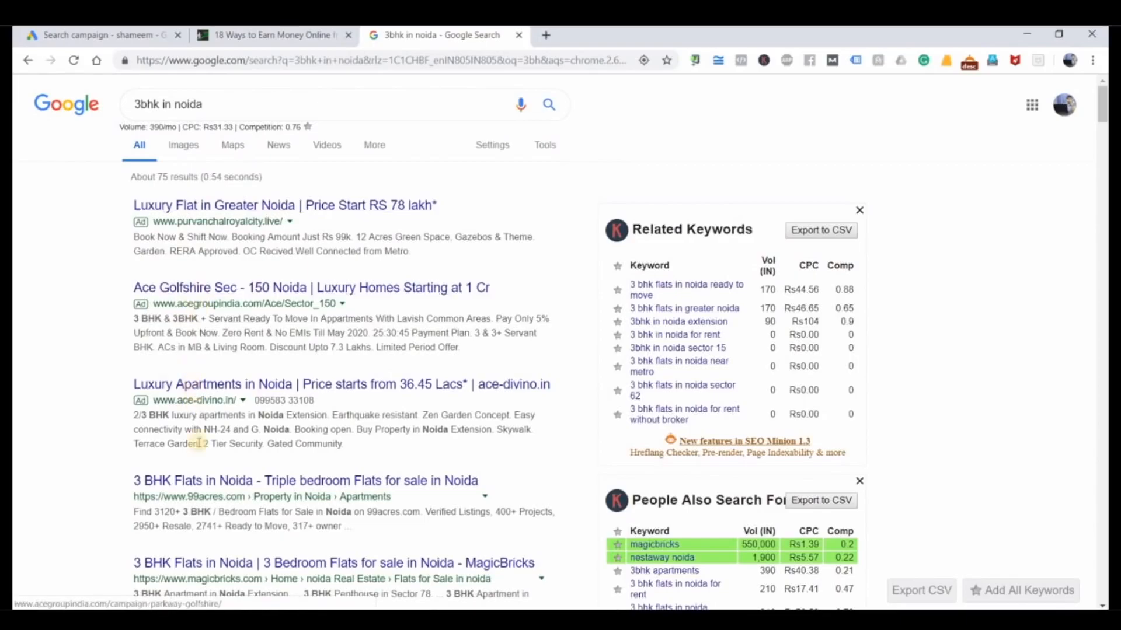
click(88, 36)
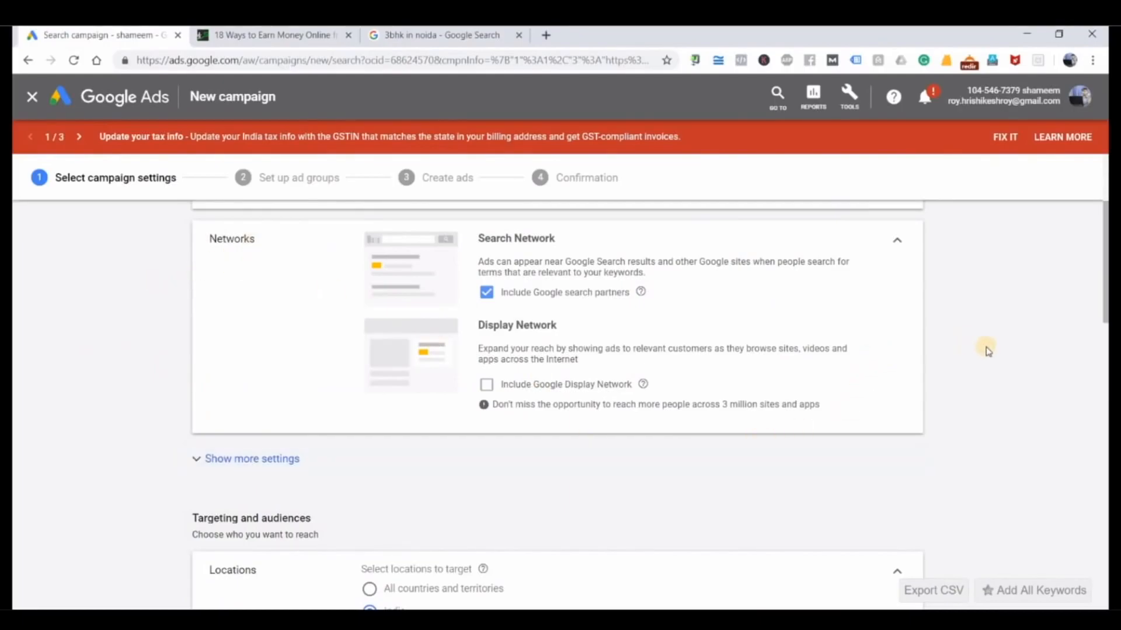
Step: Target the Delhi, India union territory and the city of Mumbai, Maharashtra, as the campaign's locations
scroll(992, 352, down, 3)
scroll(991, 352, down, 2)
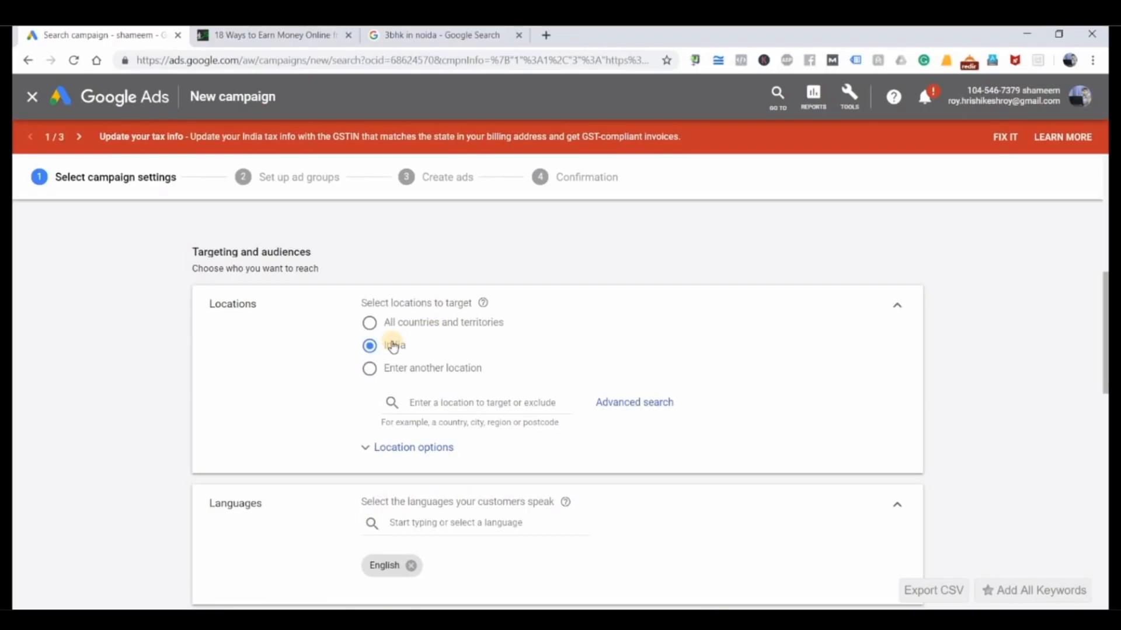
click(369, 368)
click(436, 402)
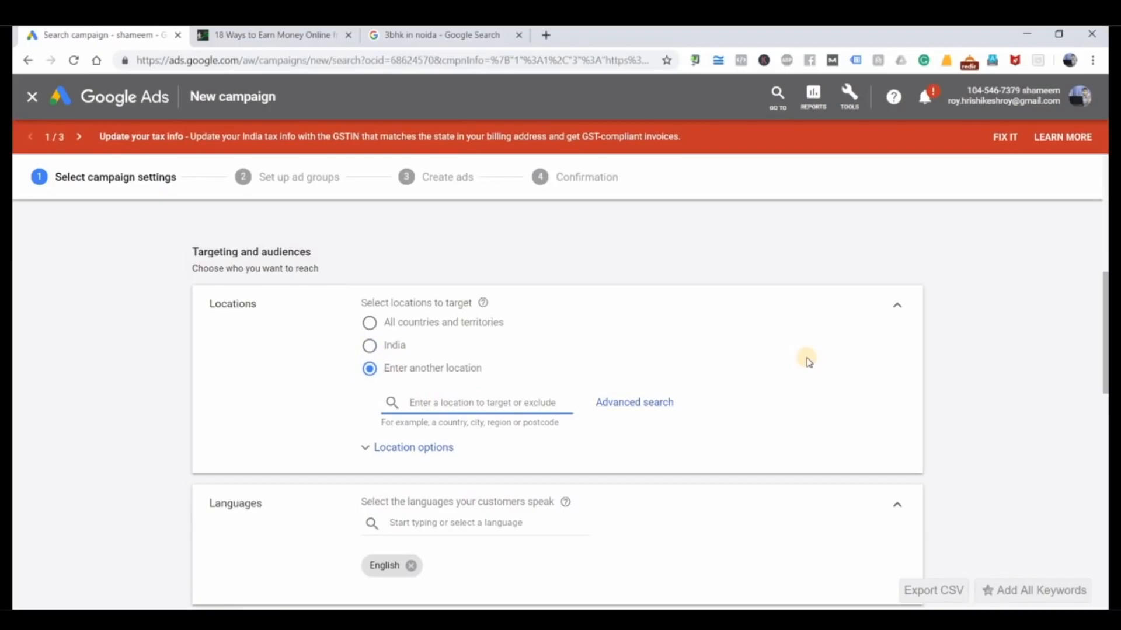
text(delhi)
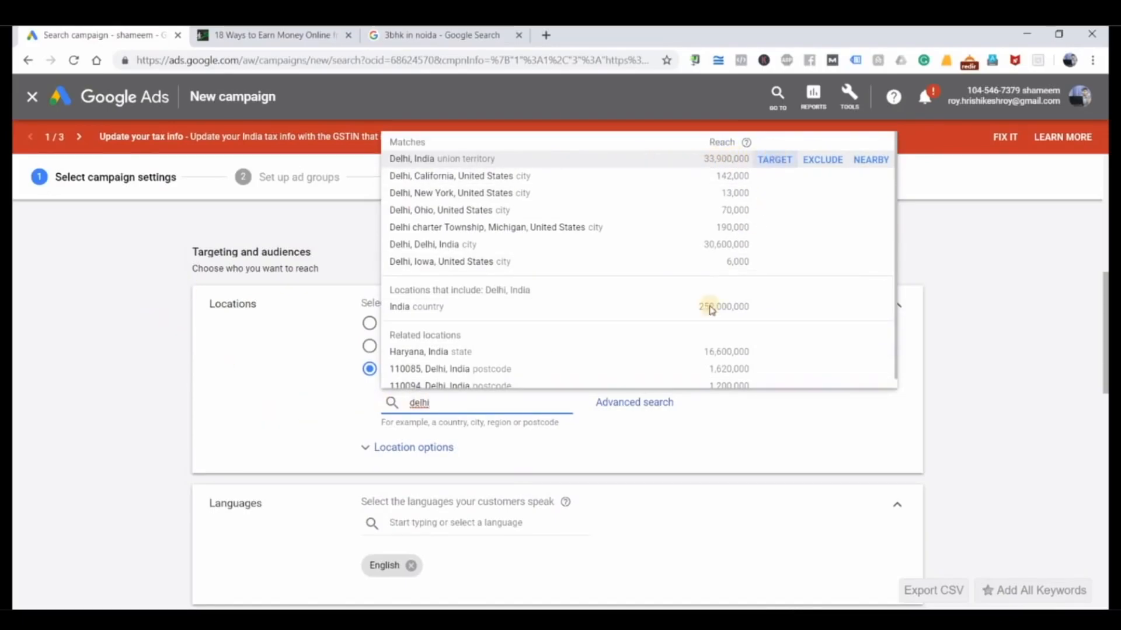
click(775, 159)
click(472, 460)
text(mumbai)
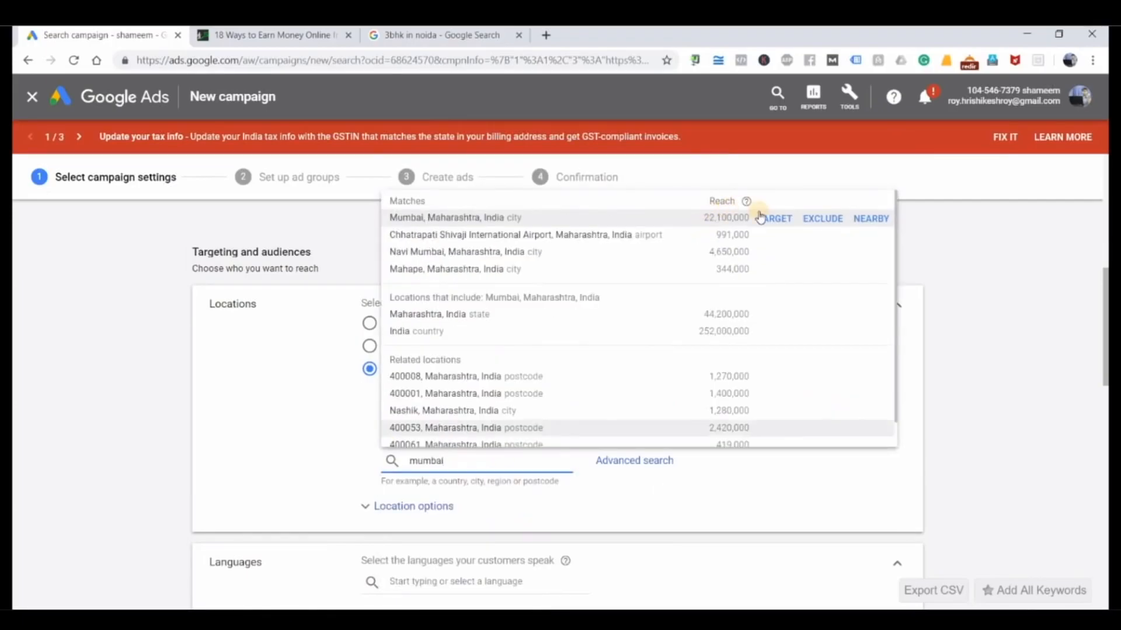
click(774, 219)
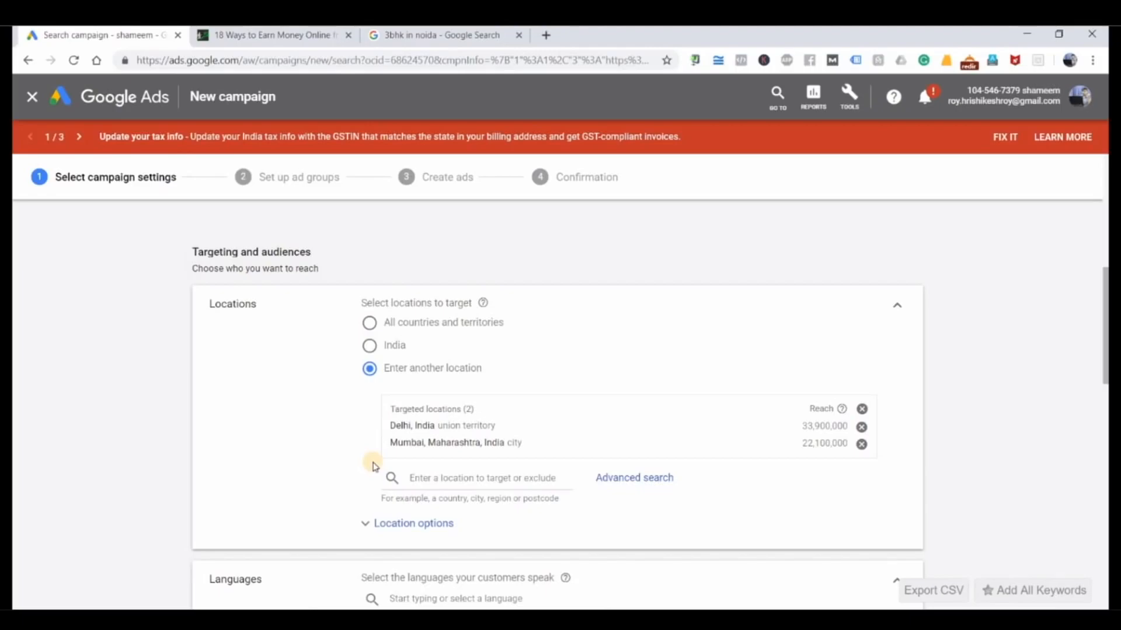
Step: Add a radius target of 20 mi around Preet Vihar, Delhi, through the advanced location search
click(623, 477)
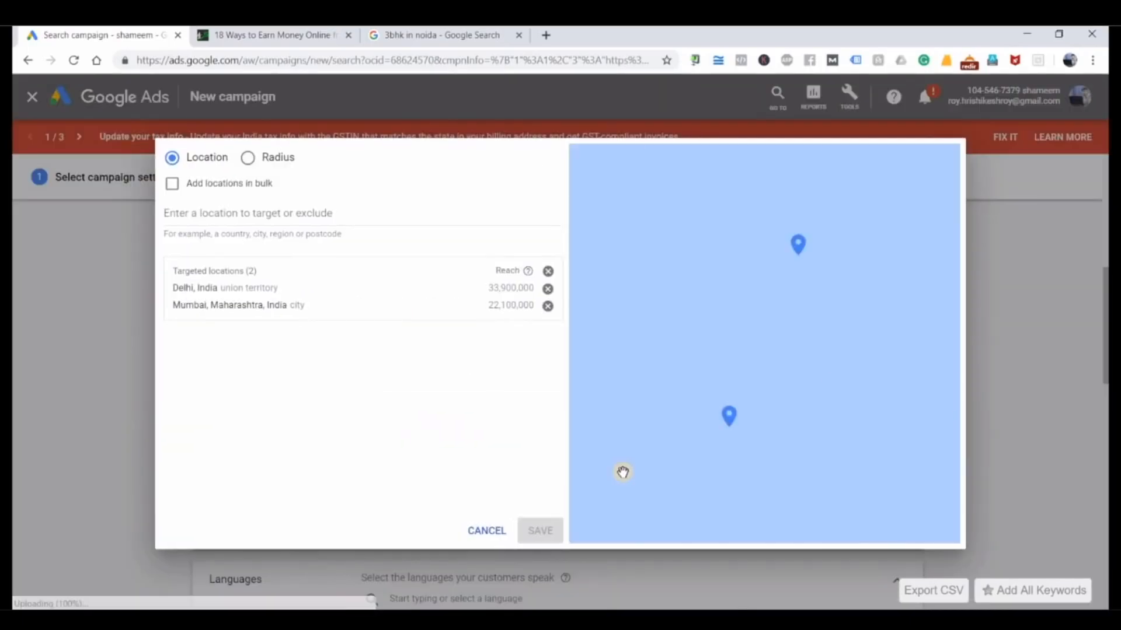
click(249, 159)
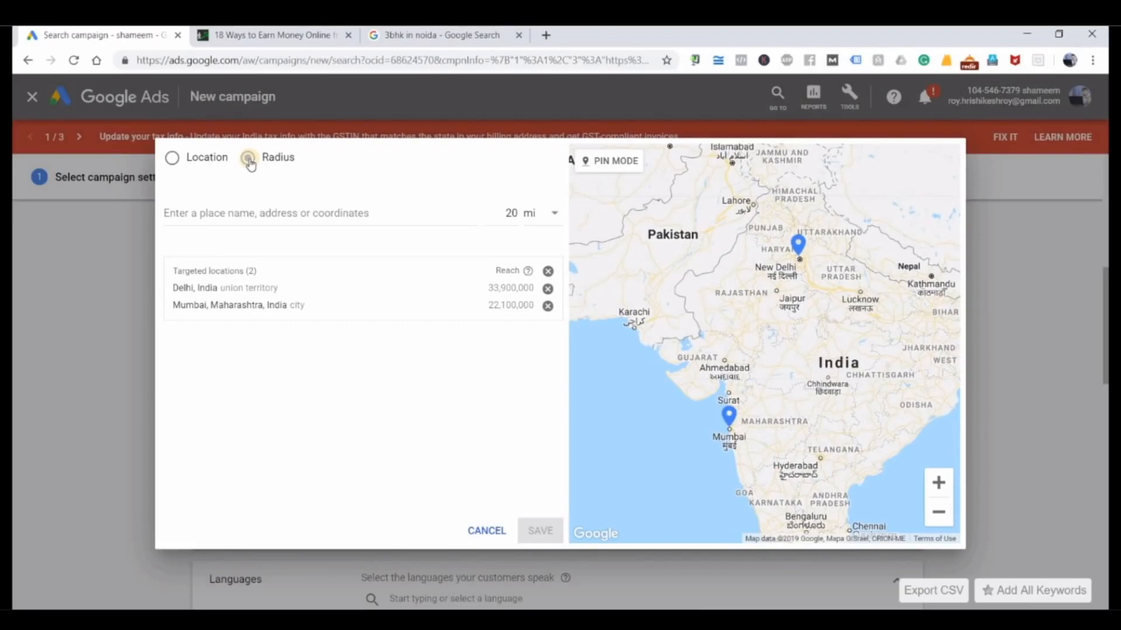
click(349, 214)
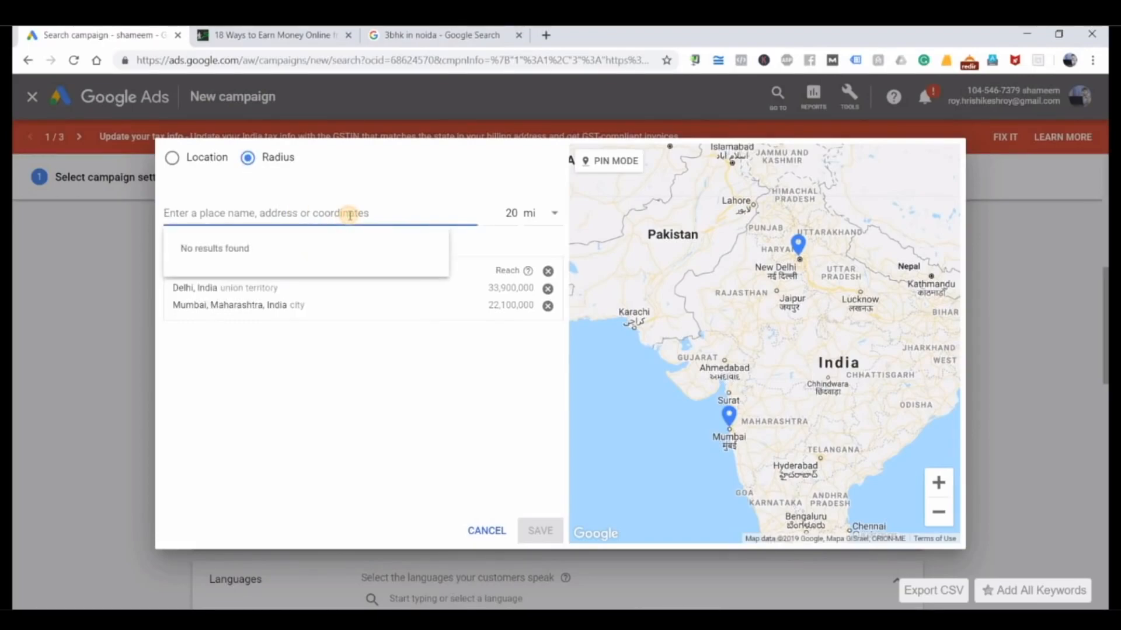
text(preet vihar)
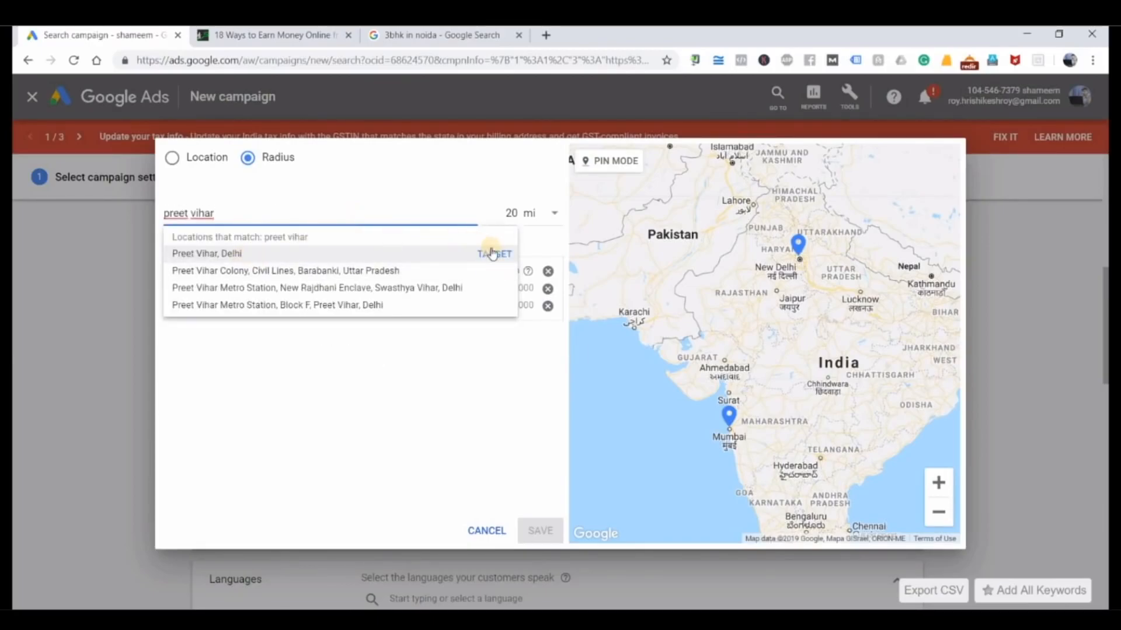
click(495, 255)
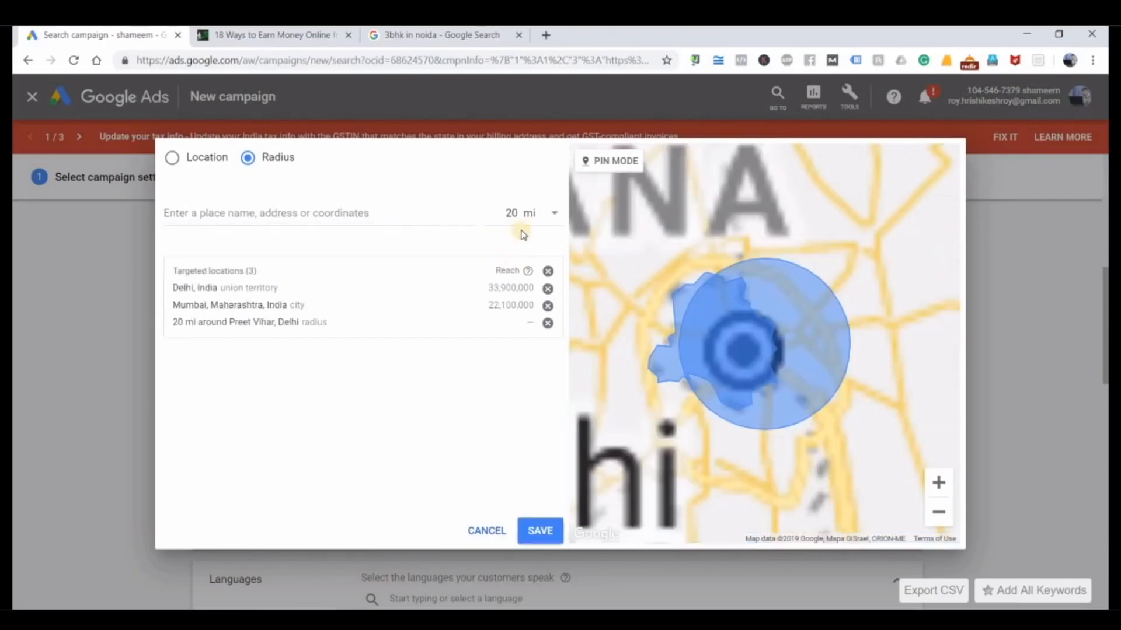
Step: Set the radius beside the place entry field to 10 km
click(544, 215)
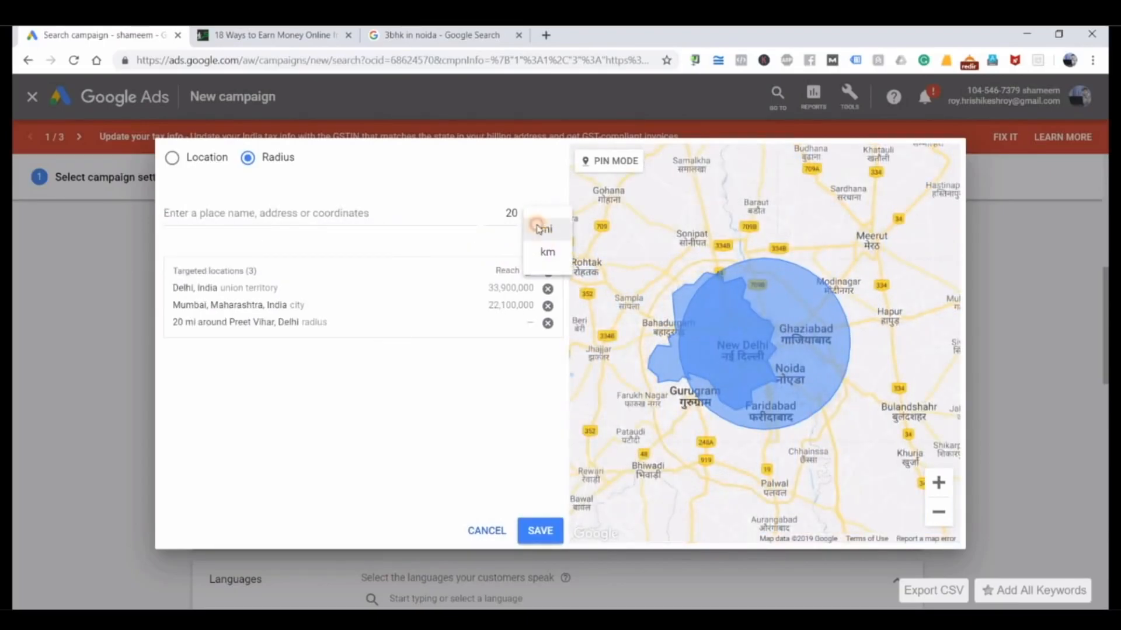
click(538, 234)
double_click(510, 213)
text(10)
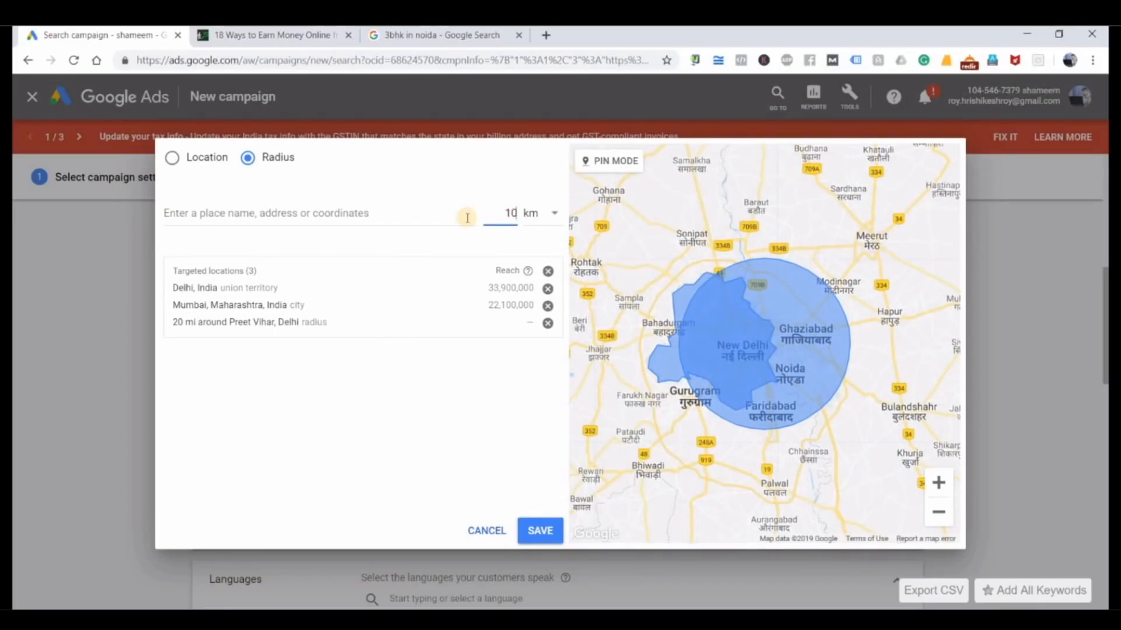
click(483, 470)
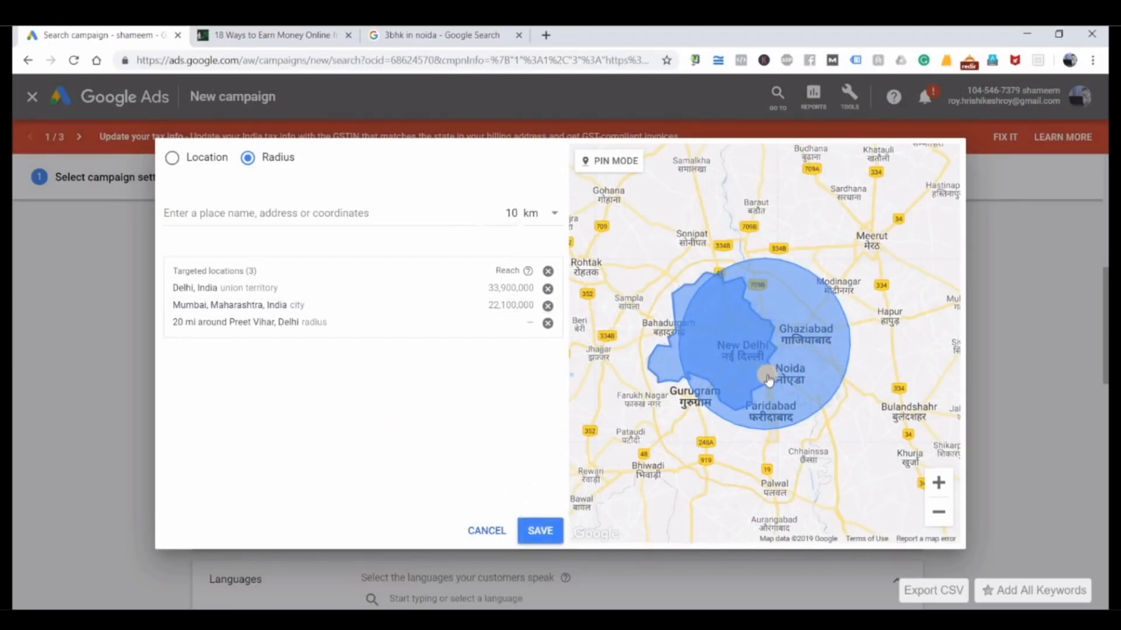
click(354, 213)
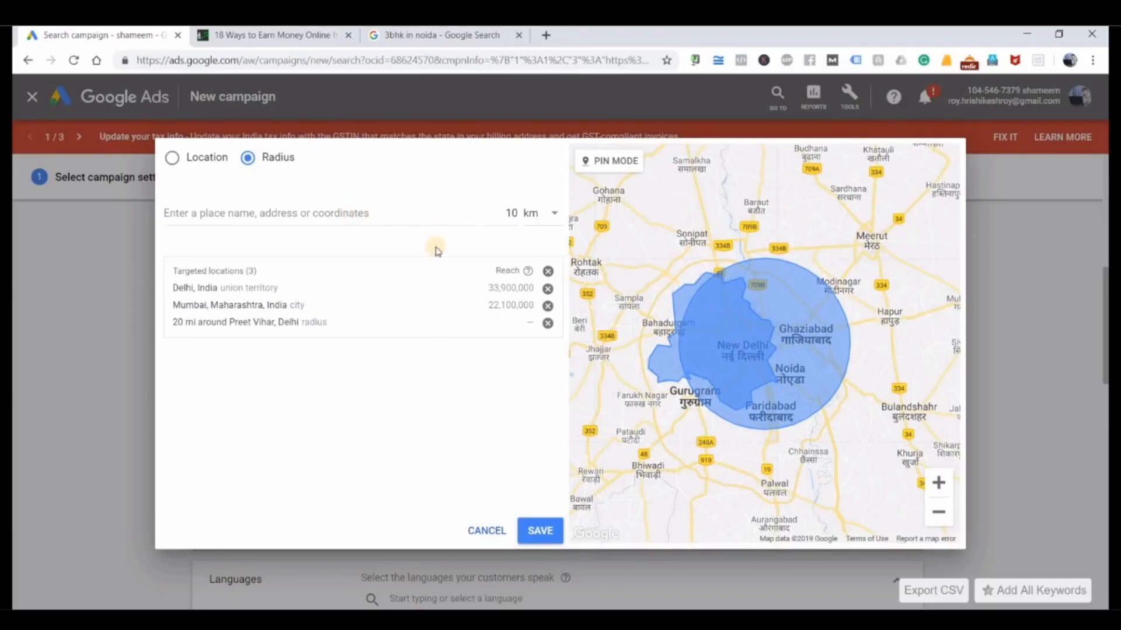
click(381, 390)
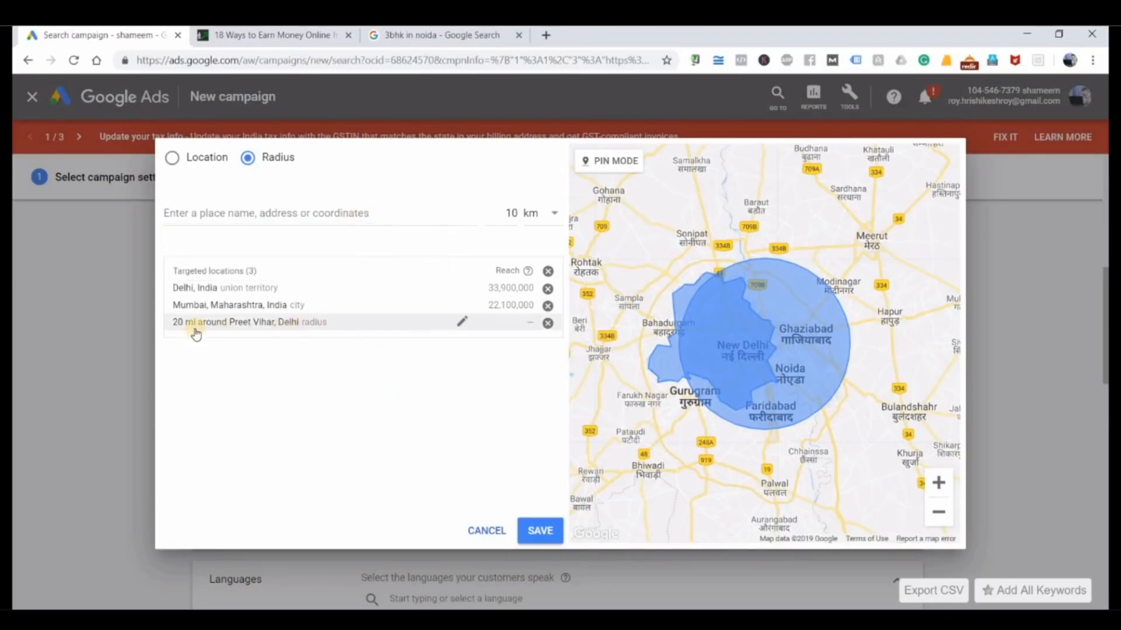
Step: Change the radius target around Preet Vihar, Delhi to 10 km and save the campaign's location targets
click(461, 322)
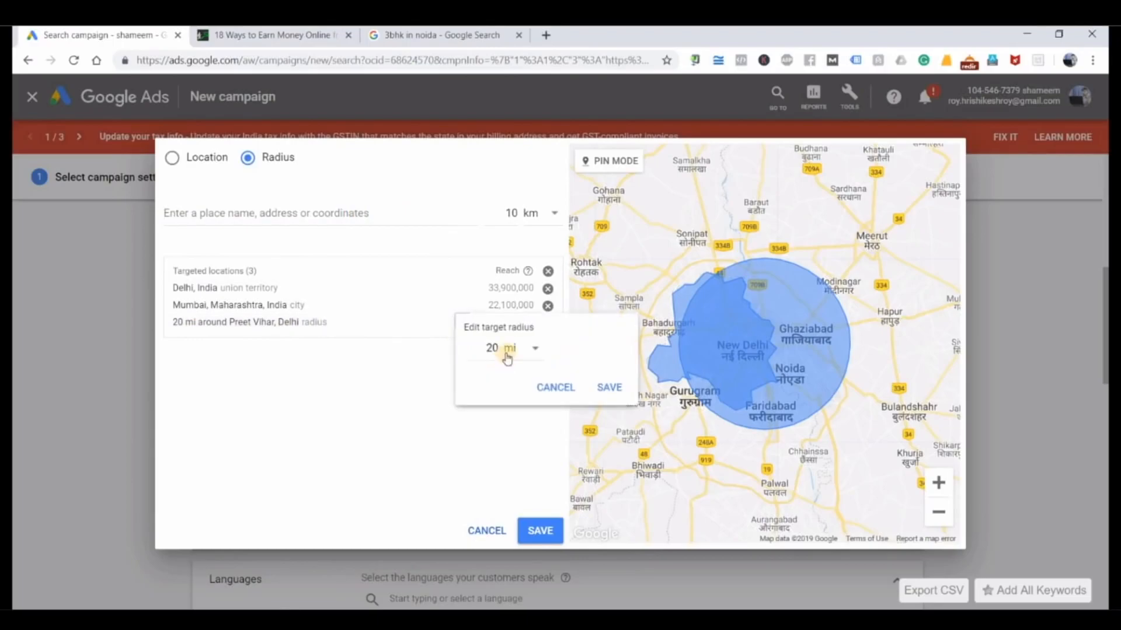
click(519, 359)
click(520, 385)
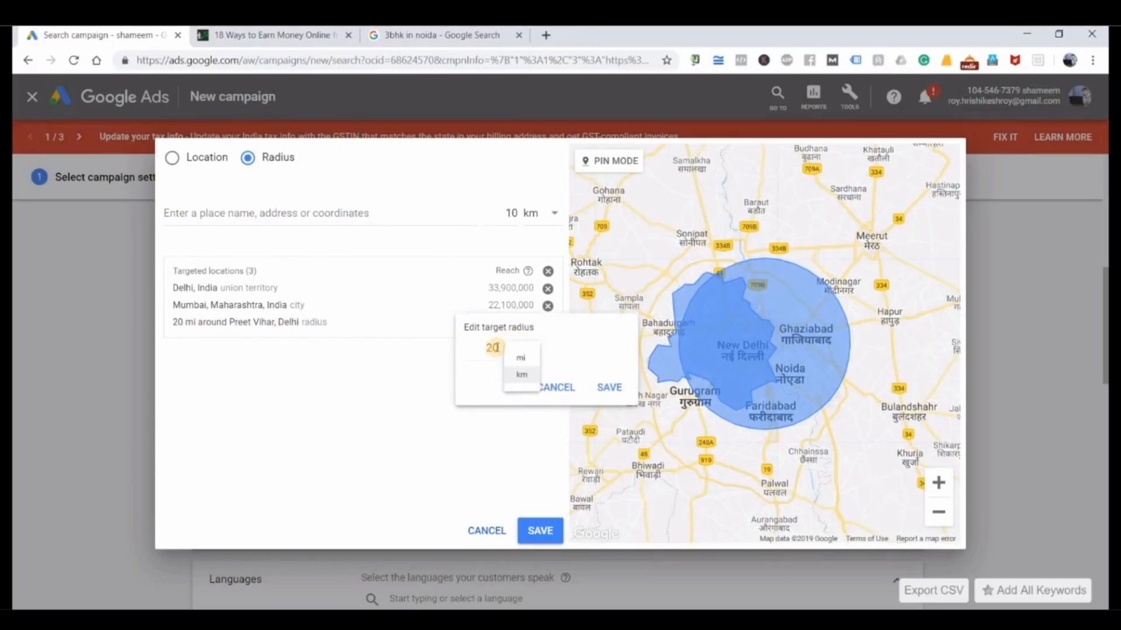
click(476, 352)
key(BackSpace)
key(BackSpace)
text(10)
click(609, 386)
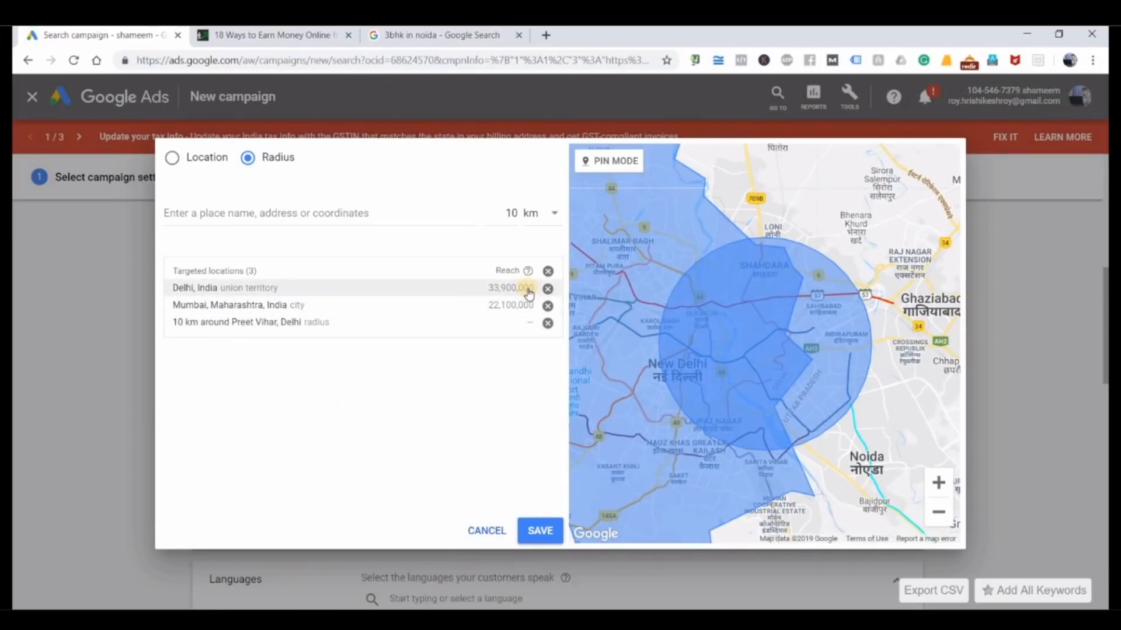
click(540, 532)
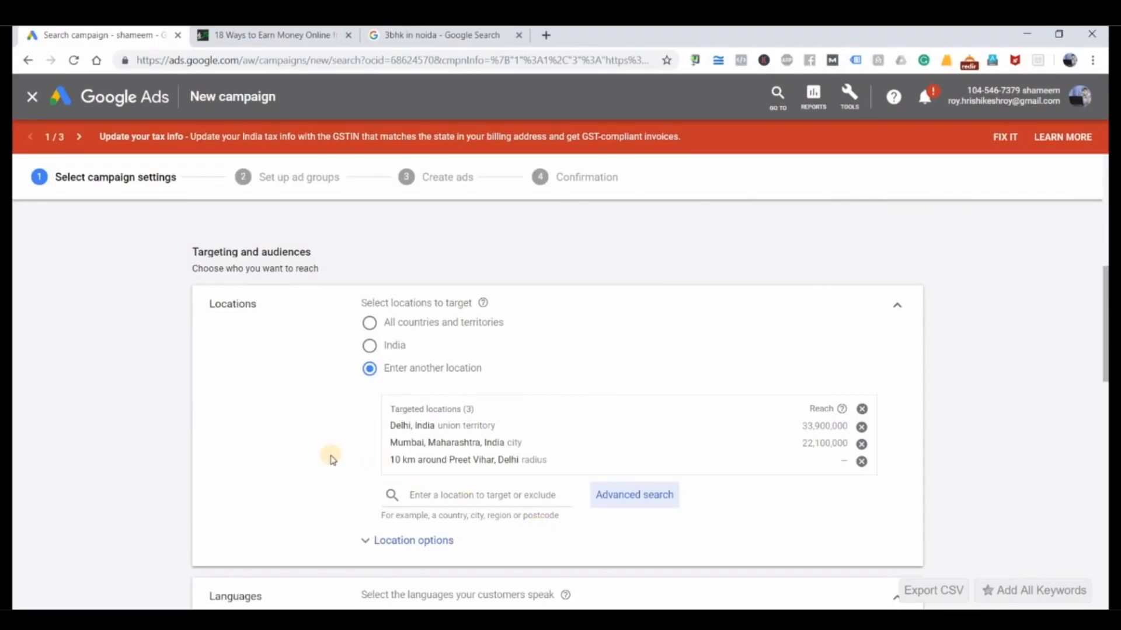
Step: Search the campaign audiences for "job" and select IT & Technical, Retail, Sales & Marketing, Legal and Education Jobs plus Employment
scroll(103, 468, down, 3)
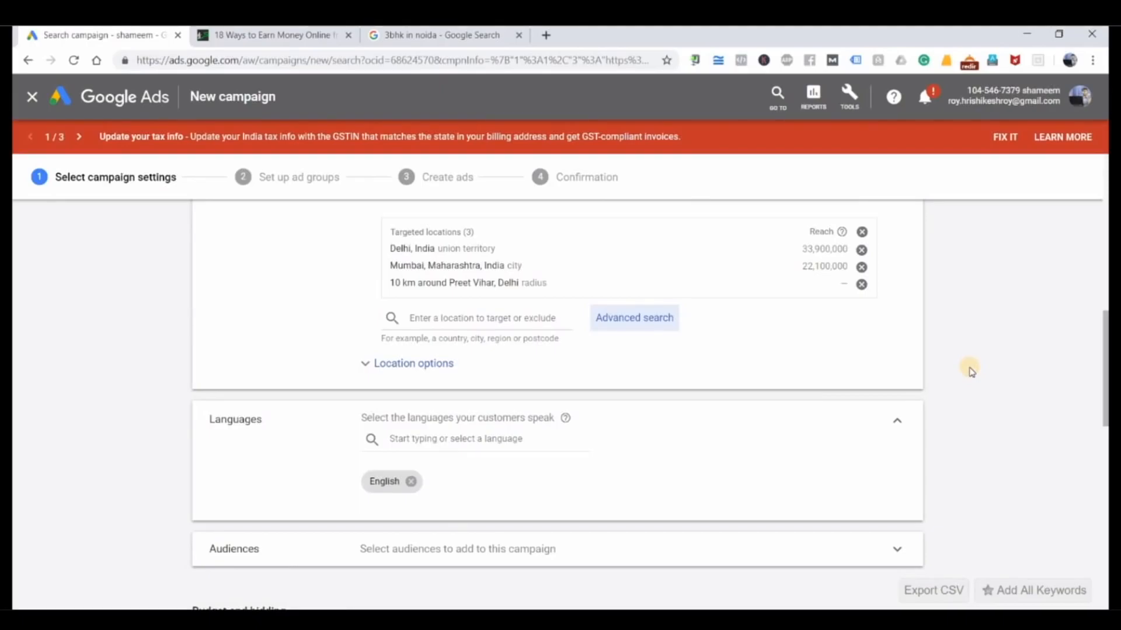
scroll(971, 372, down, 3)
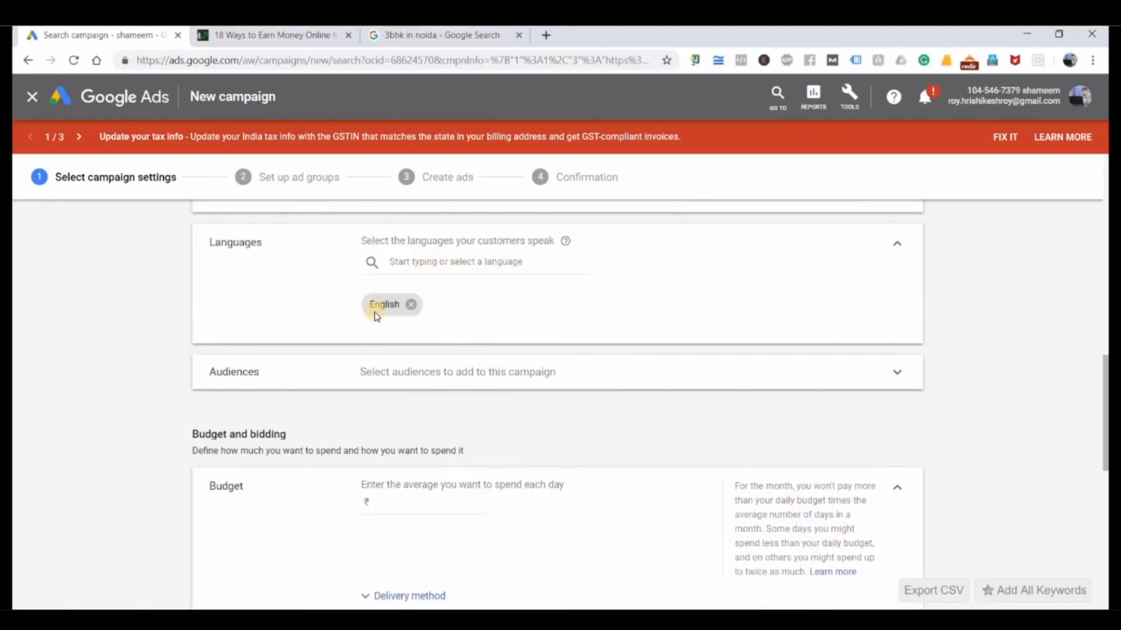
click(907, 366)
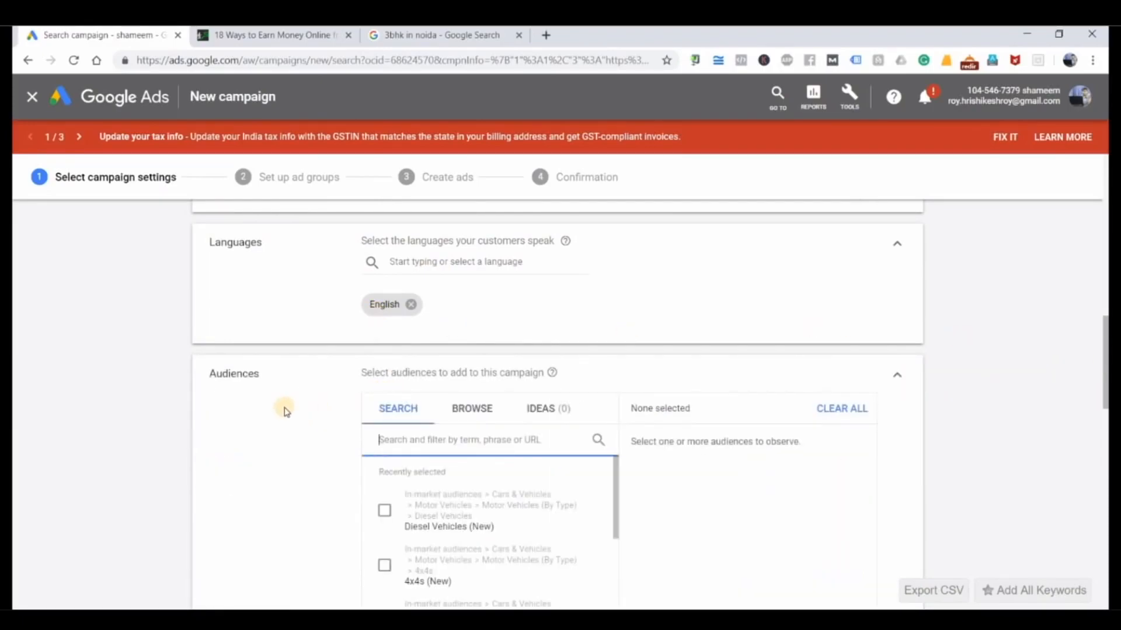
scroll(286, 410, down, 2)
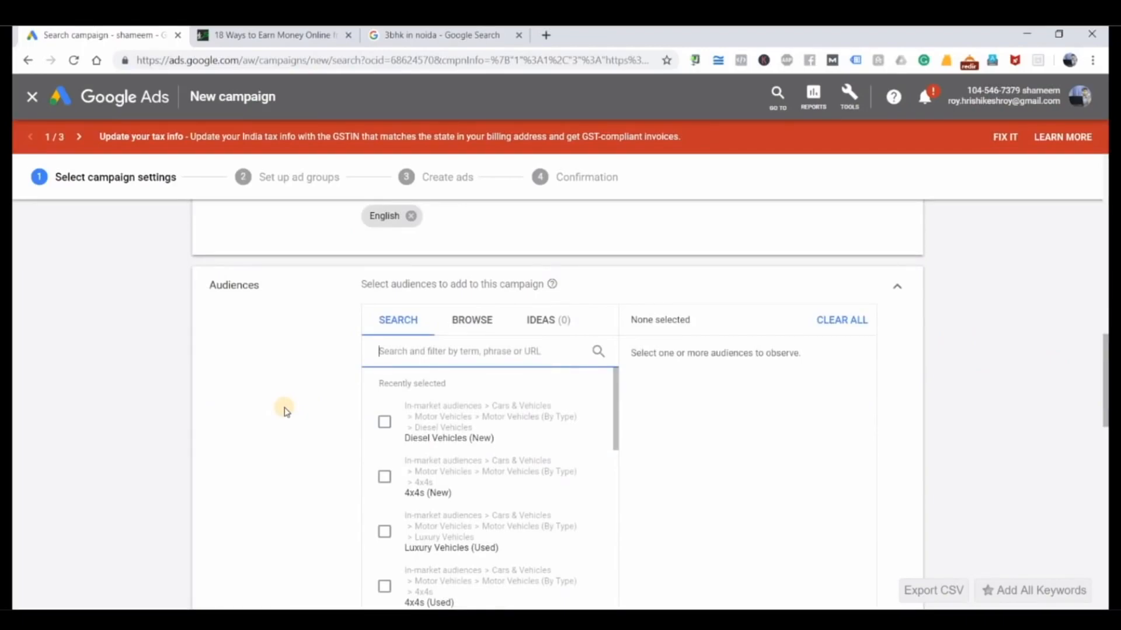
scroll(286, 410, down, 2)
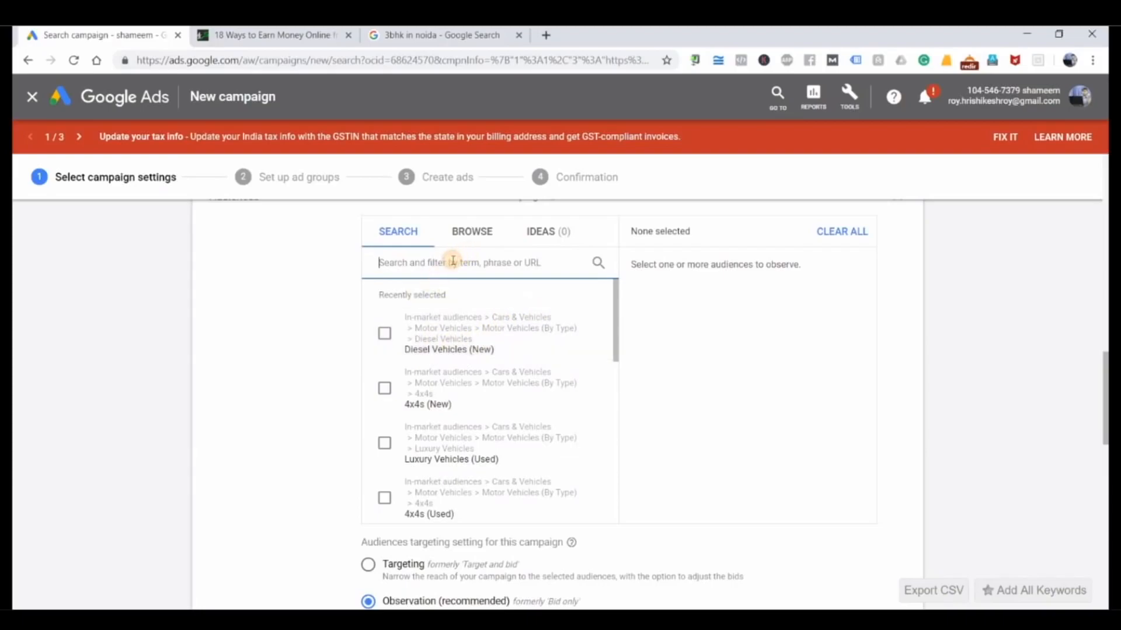
text(job)
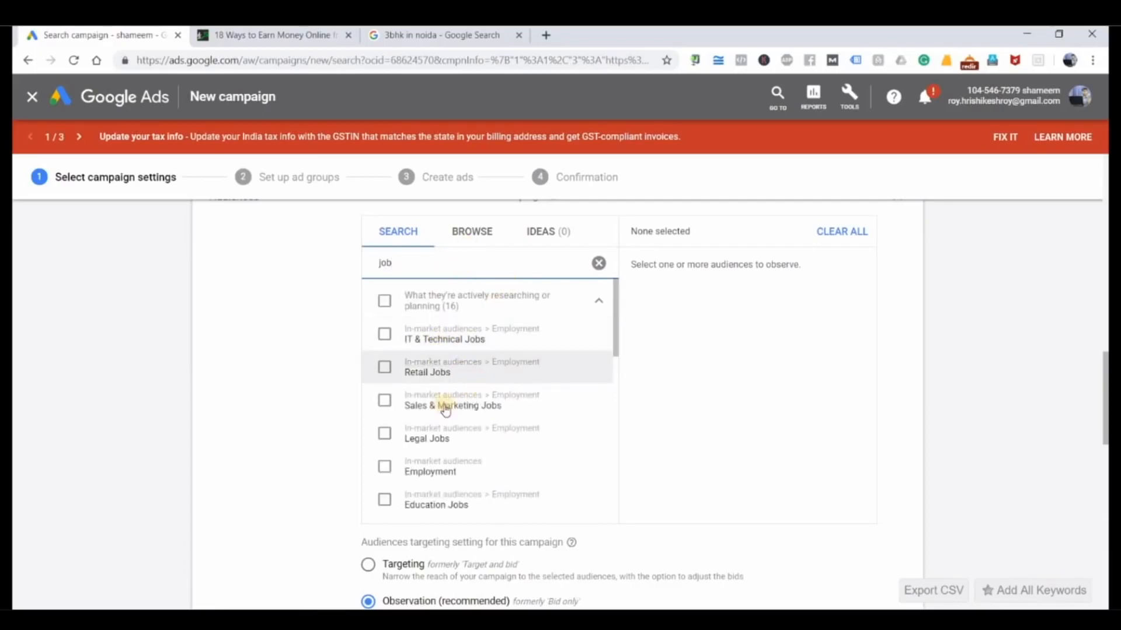
click(388, 340)
click(386, 369)
click(386, 402)
click(384, 434)
click(384, 466)
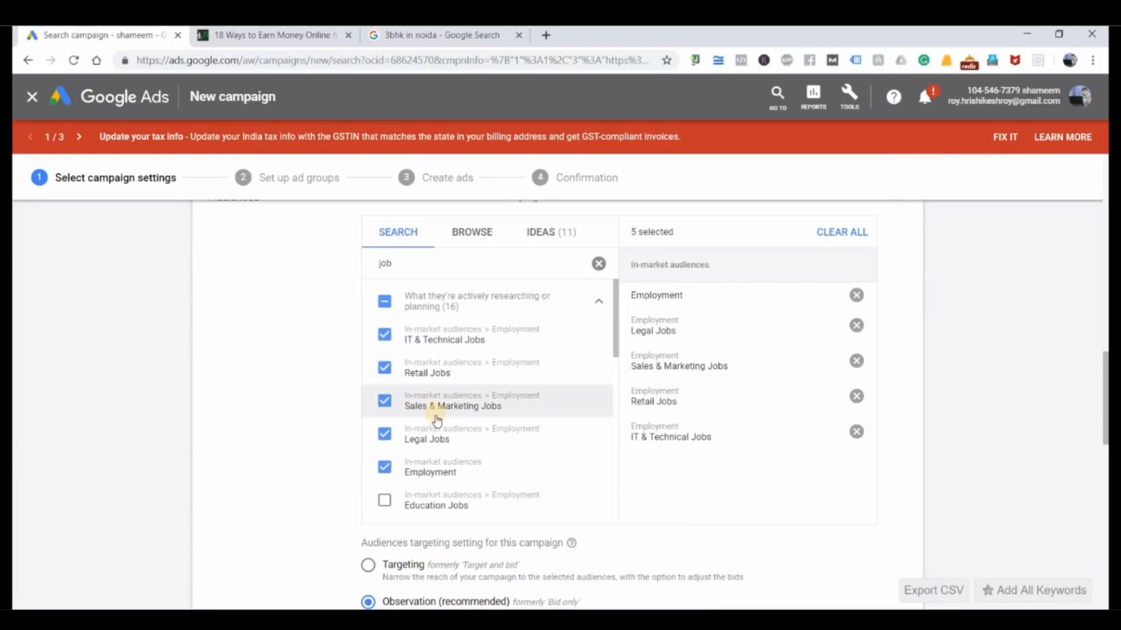
scroll(408, 423, down, 1)
click(382, 432)
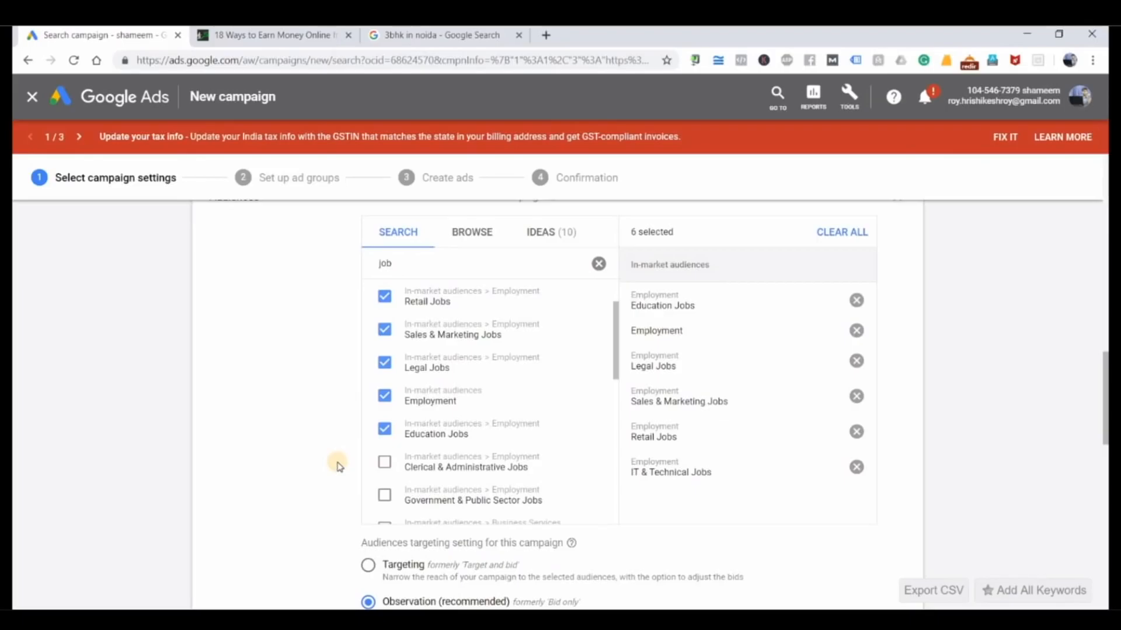
Step: Revisit the "3bhk in noida" results briefly, return to the campaign and remove all six selected job audiences, collapsing the Audiences section
click(464, 47)
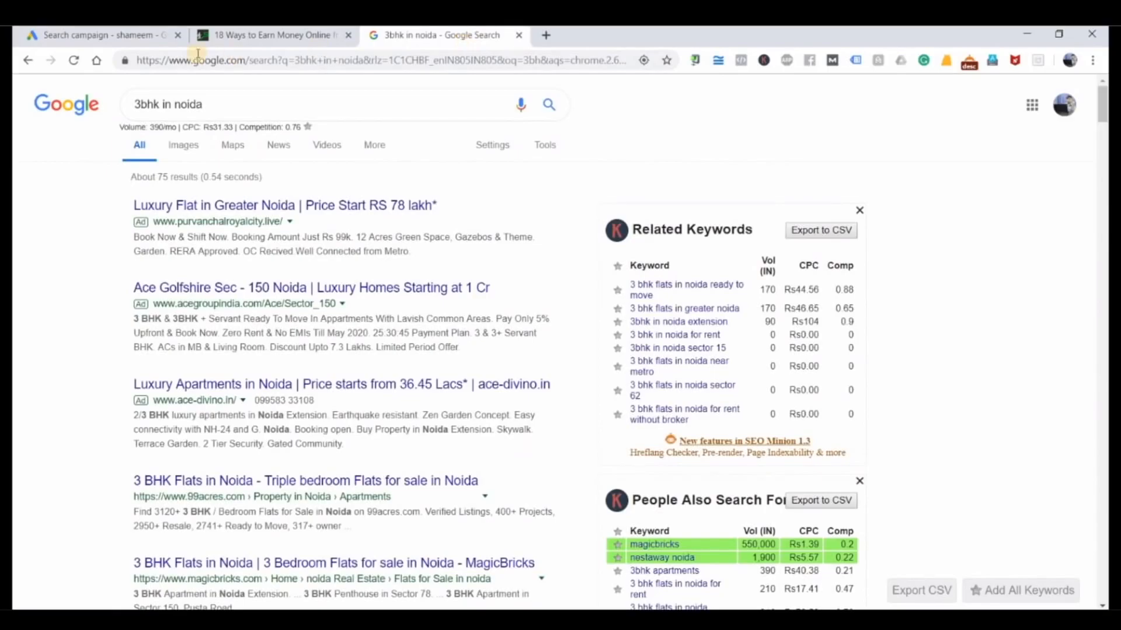
click(130, 35)
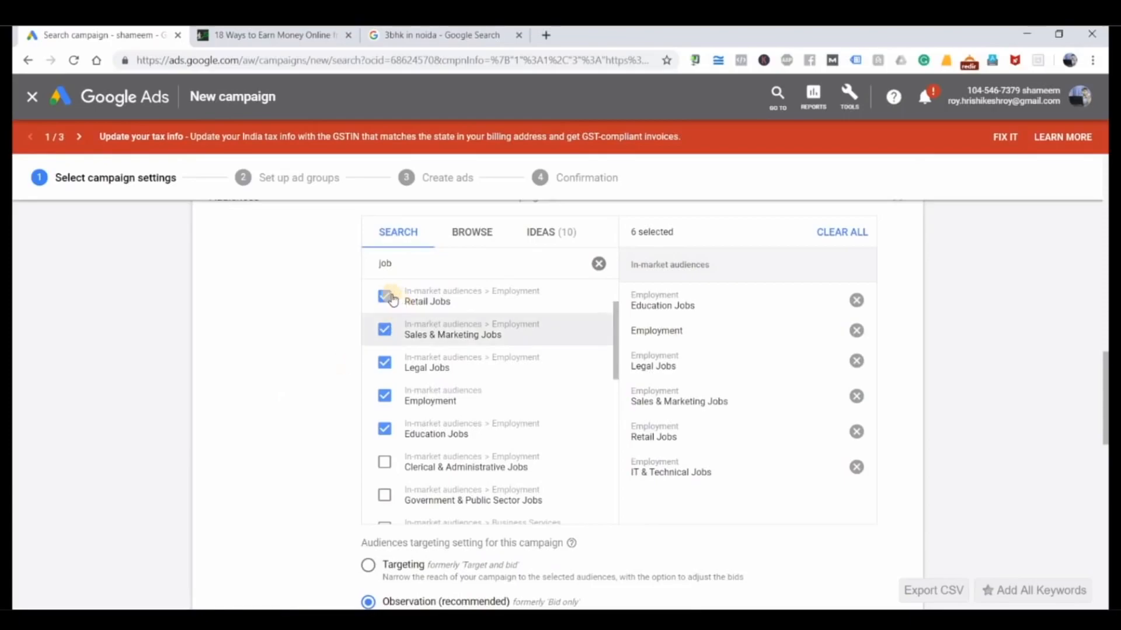
click(856, 300)
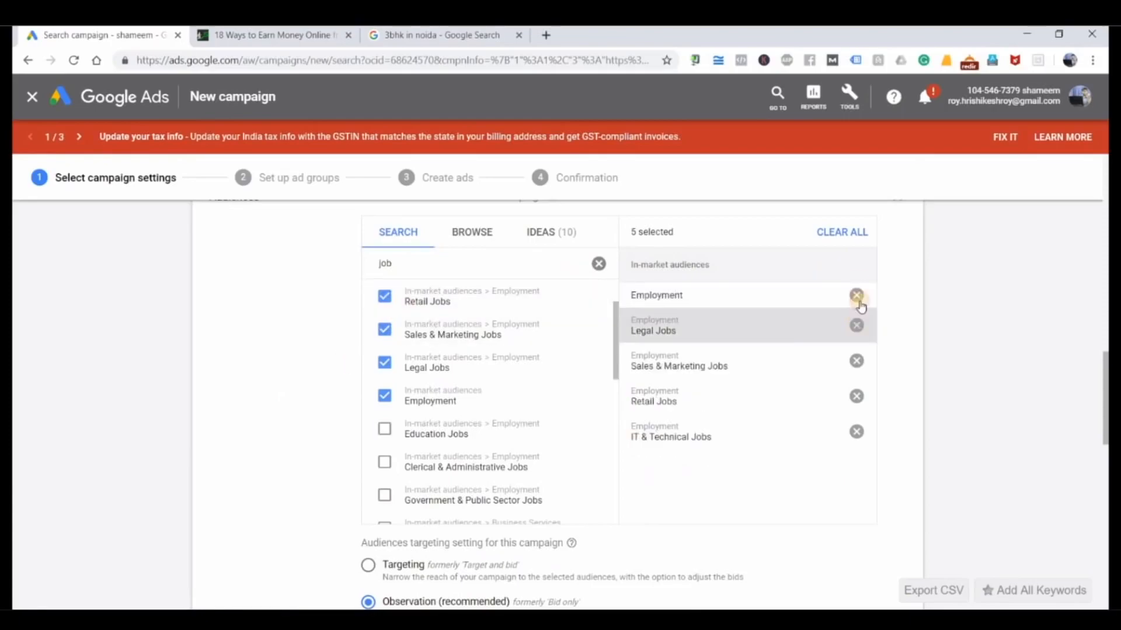
click(856, 328)
click(856, 304)
click(856, 334)
click(857, 300)
click(856, 300)
scroll(957, 414, up, 4)
click(897, 374)
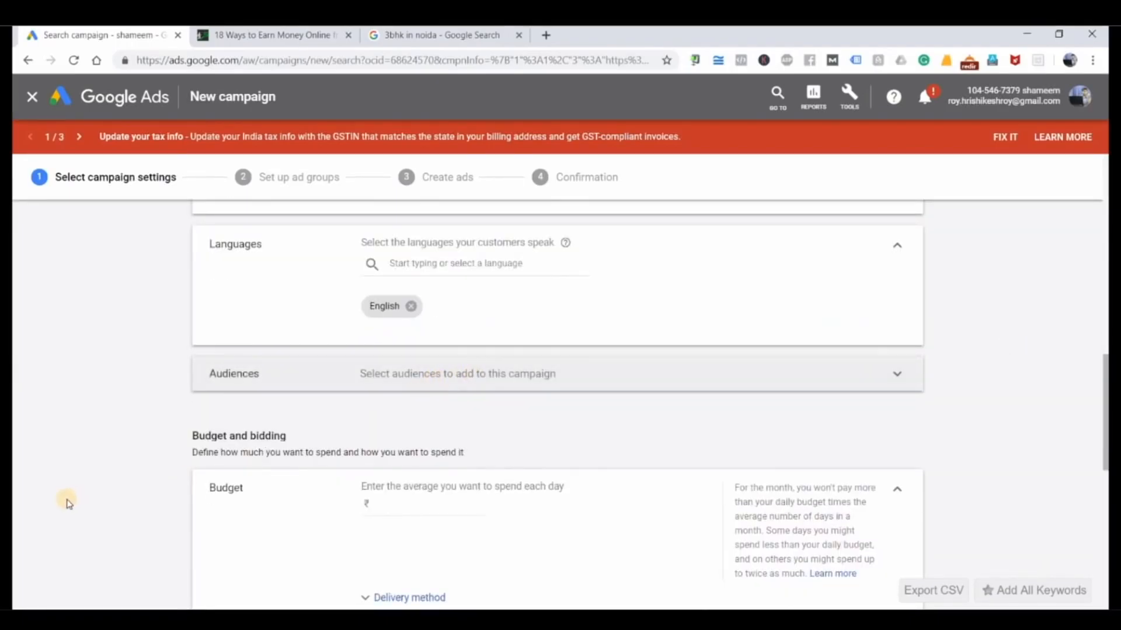
Step: Switch to the Notepad notes and add a "Budget" heading below the list of campaign levels
scroll(67, 500, down, 2)
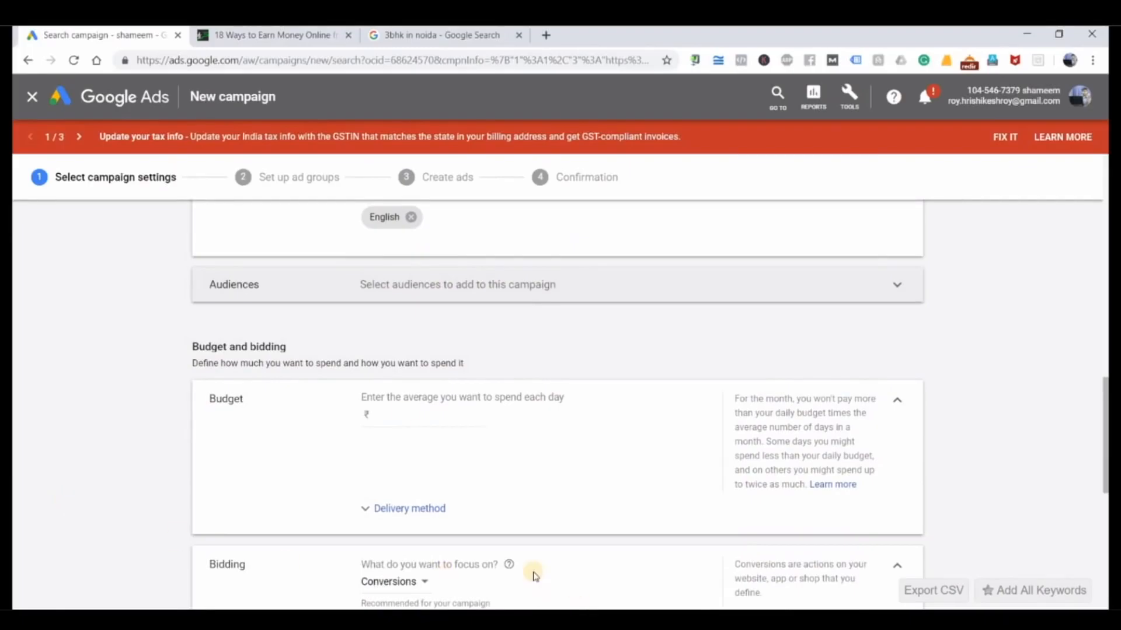
key(alt+Tab)
click(348, 501)
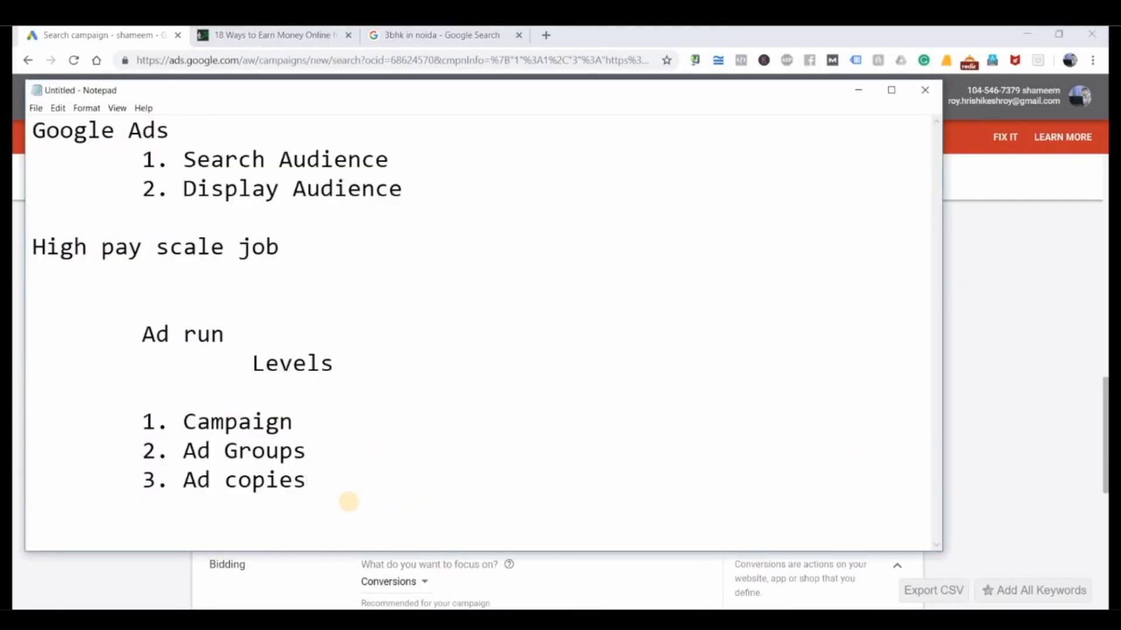
key(Return)
key(Return)
text(Budget)
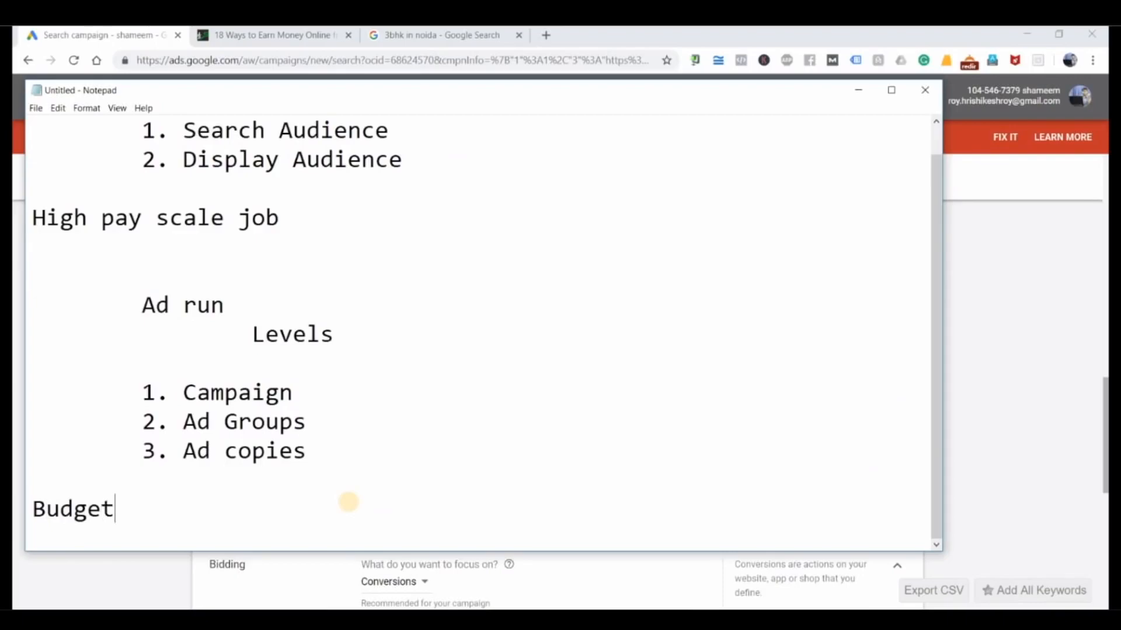
Step: Add the indented range "Rs.100 - 10,00,000" on a new line under the Budget heading
key(Return)
key(Tab)
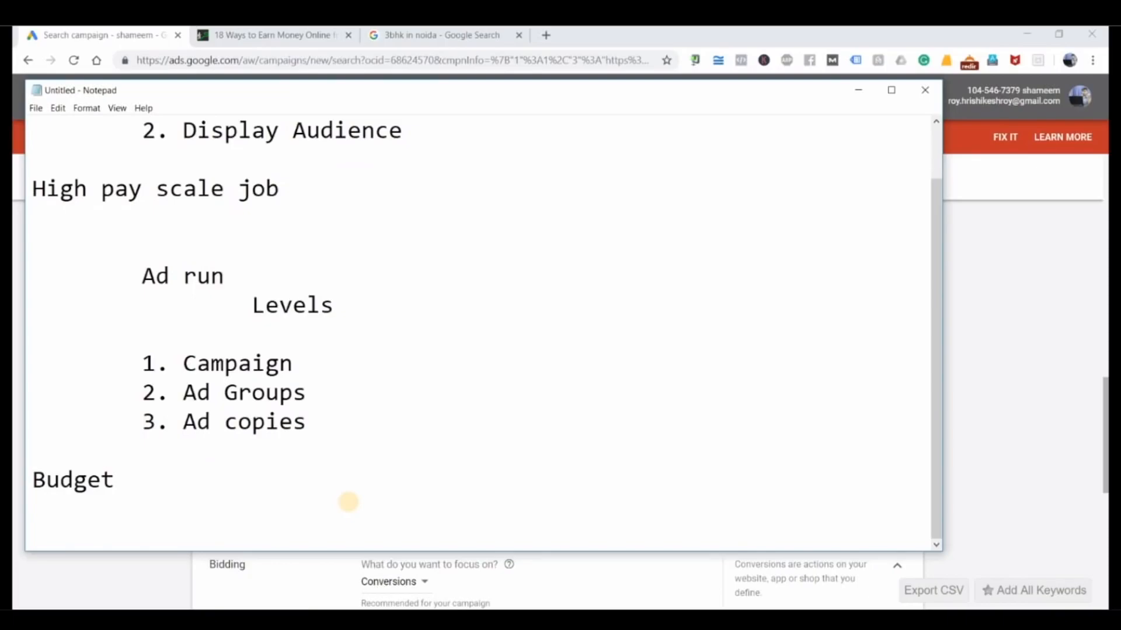
text(Rs.1000)
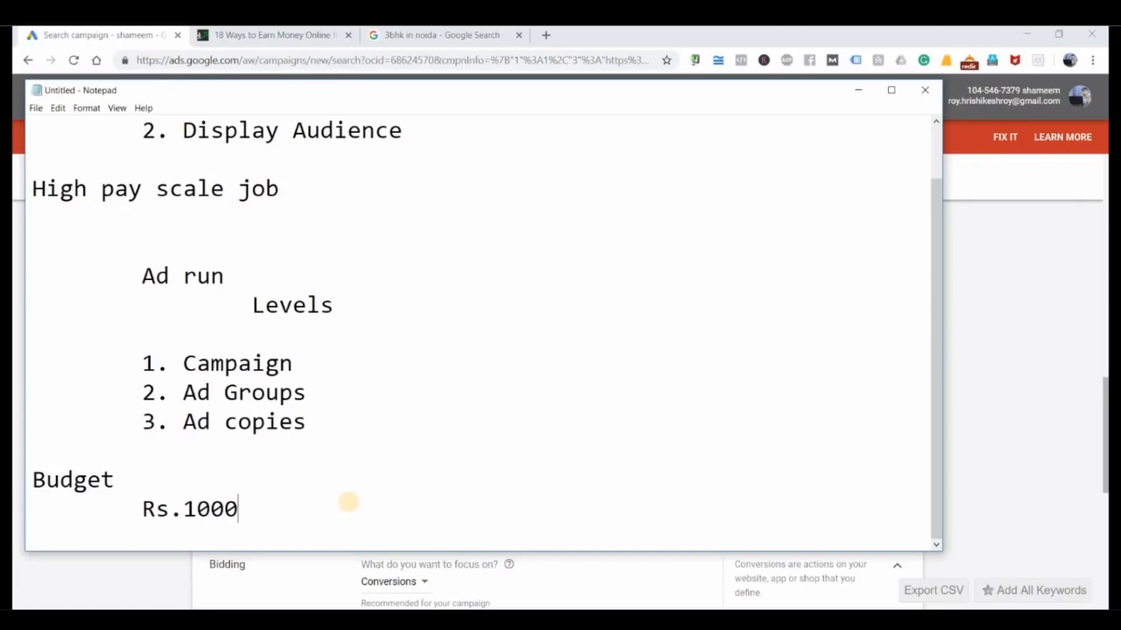
text(00)
key(BackSpace)
key(BackSpace)
key(BackSpace)
key(BackSpace)
key(BackSpace)
key(BackSpace)
text(100 - 10)
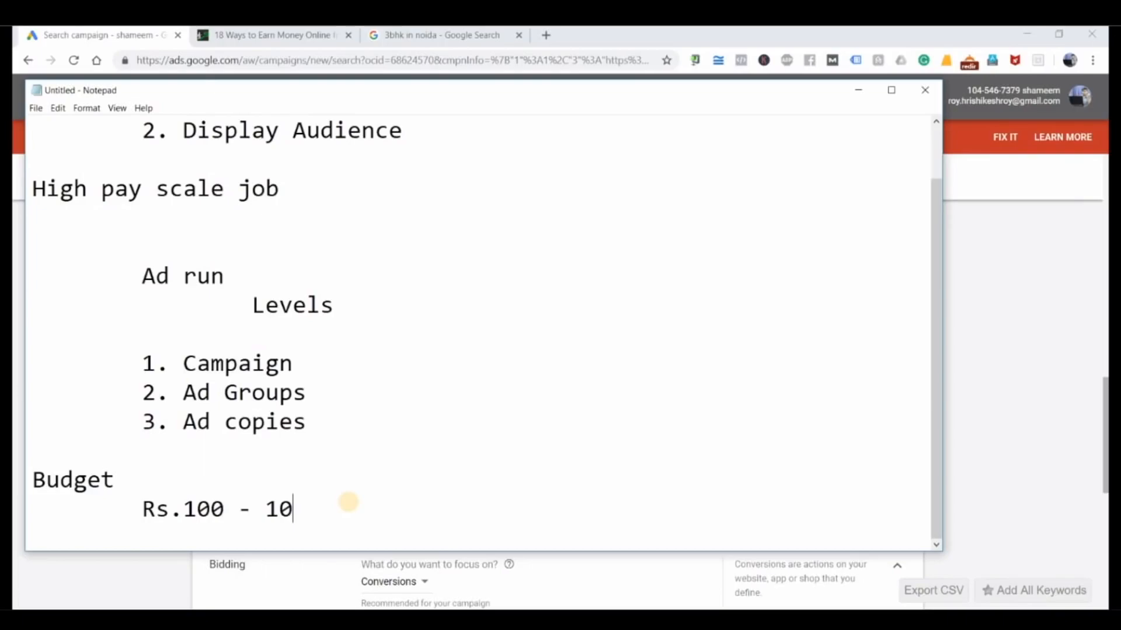
text(,00,000)
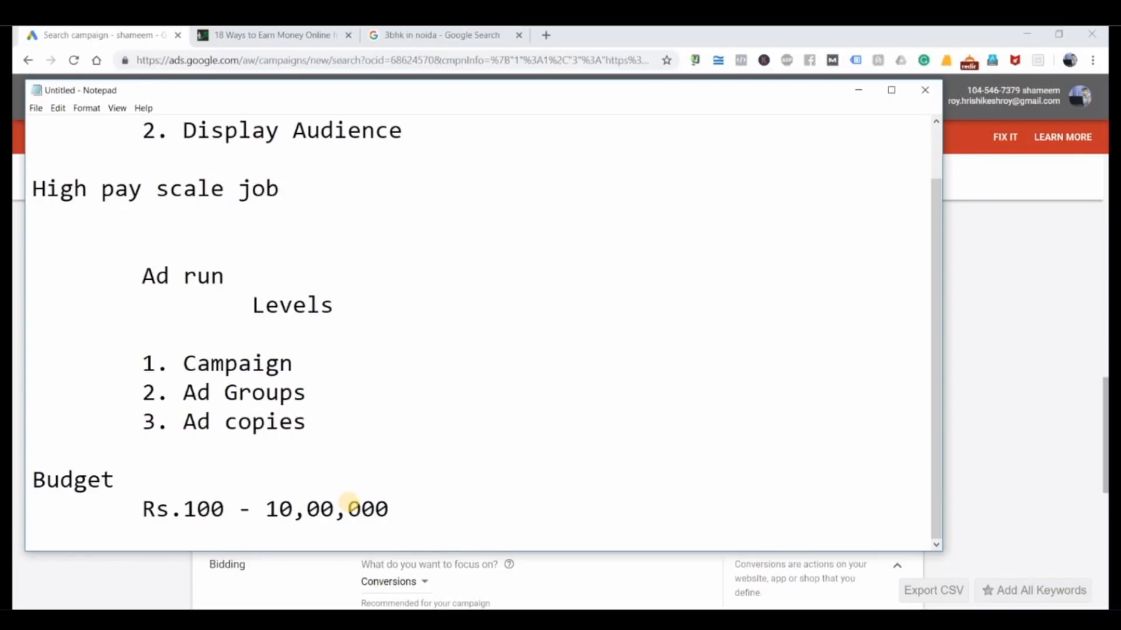
Step: Return to the Google Ads campaign settings and set the average daily budget to ₹1000
key(alt+Tab)
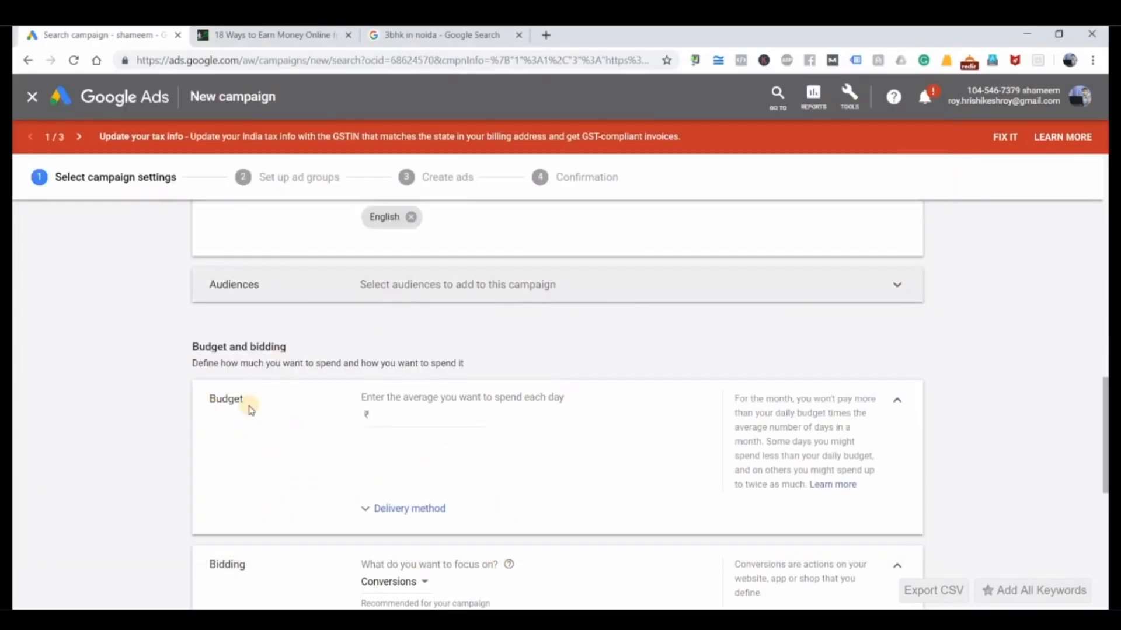
click(380, 416)
text(1000)
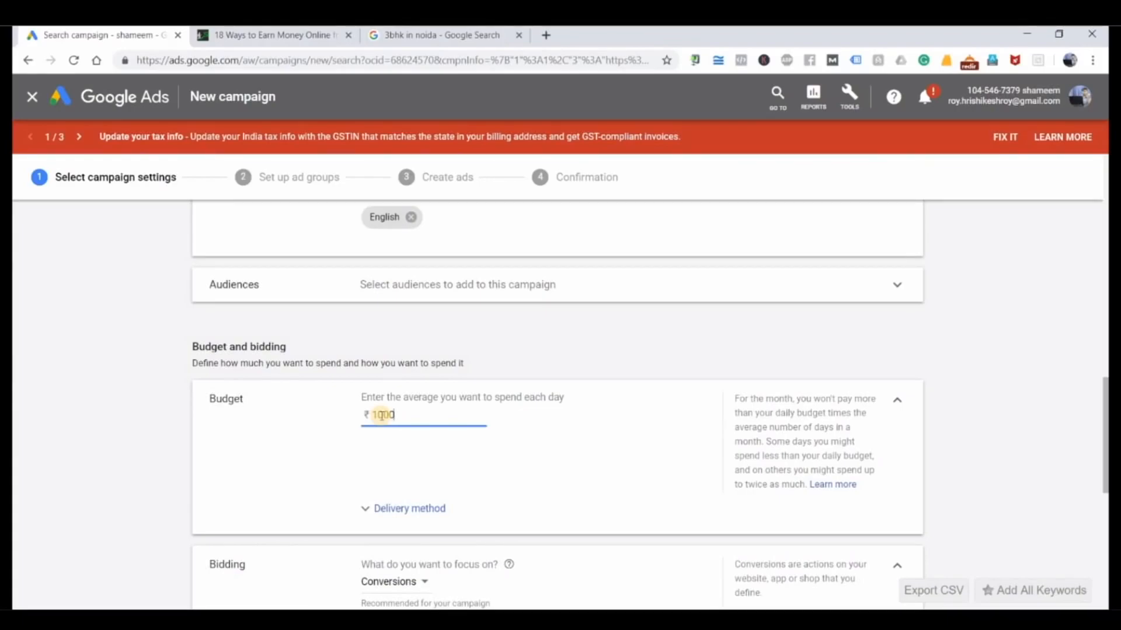
Step: Show the Sure Job article and the ads on the "3bhk in noida" results page, and return to the campaign's bidding settings
scroll(334, 441, down, 5)
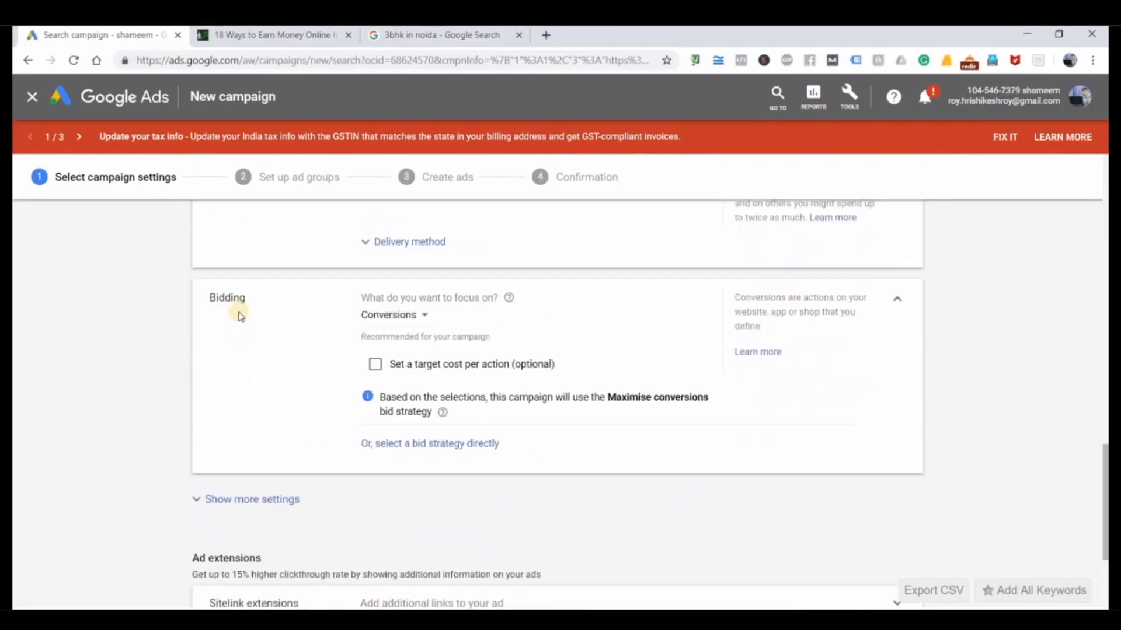
click(303, 35)
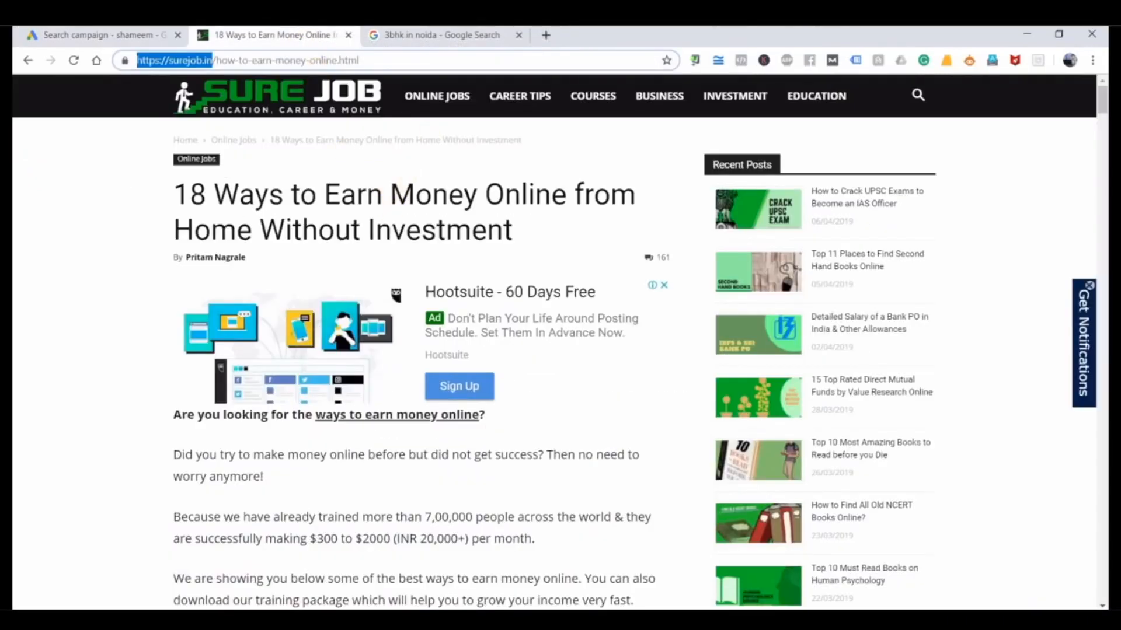
click(462, 35)
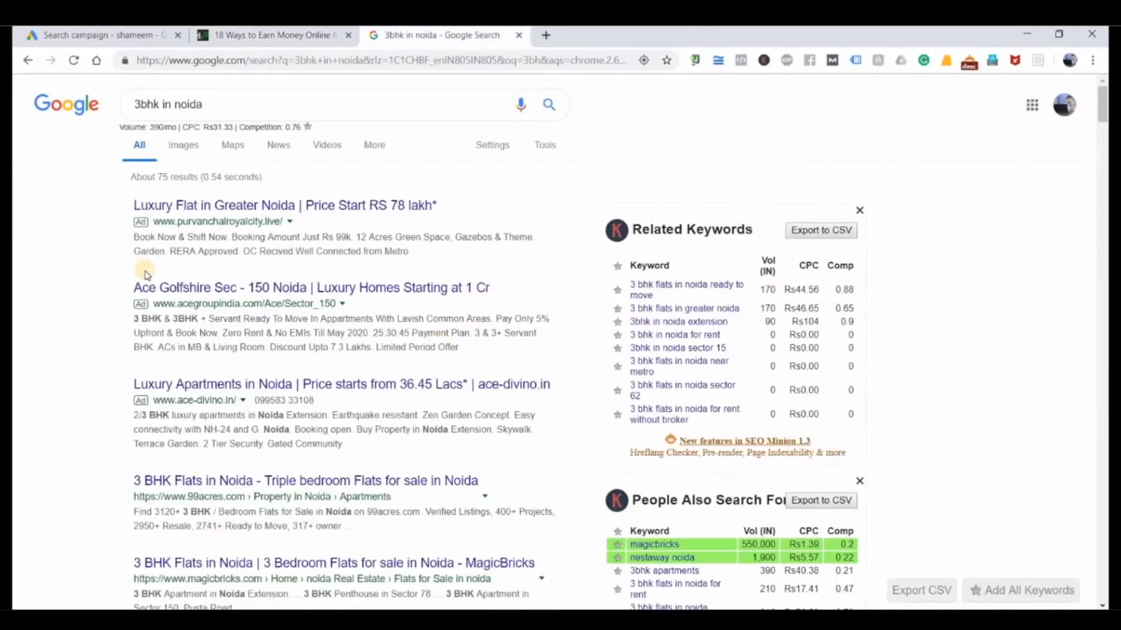
drag(206, 104, 90, 105)
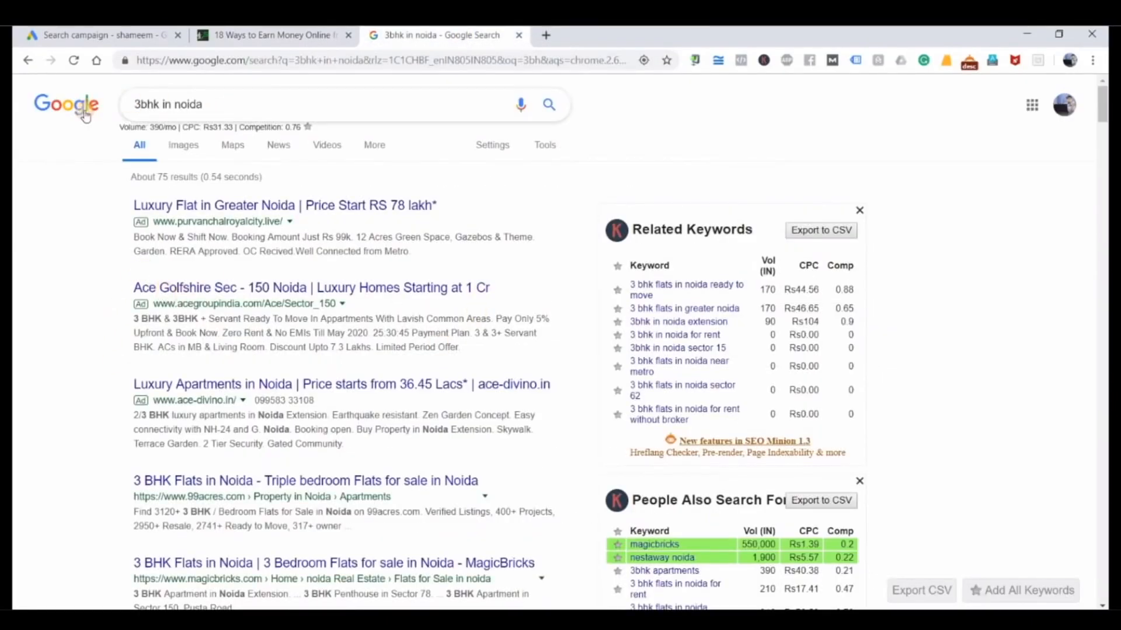
click(52, 264)
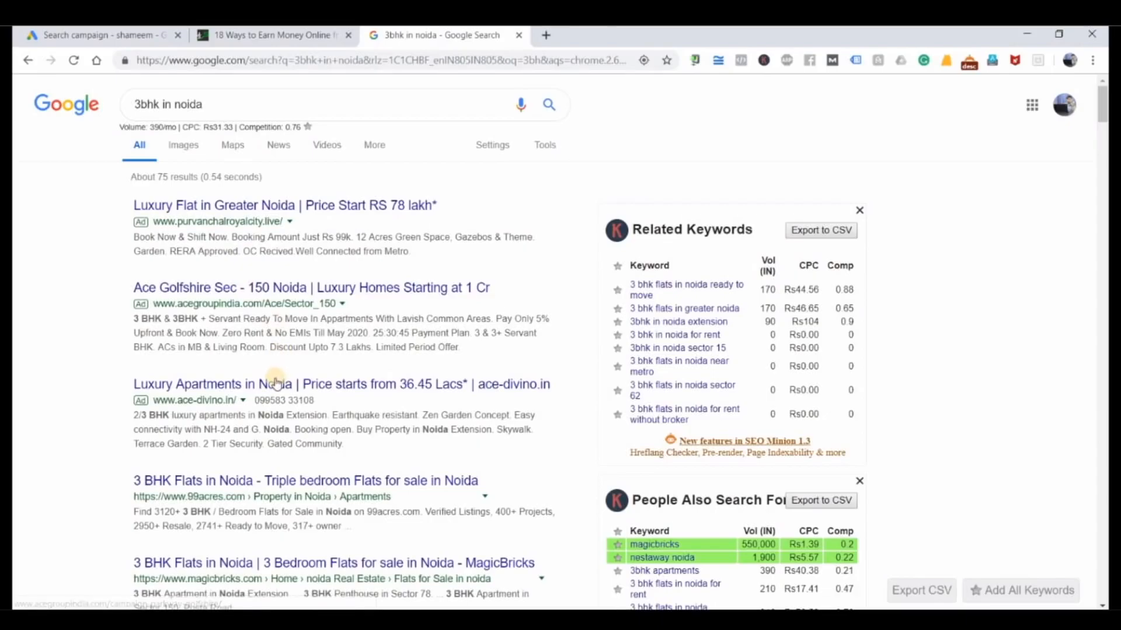
click(111, 47)
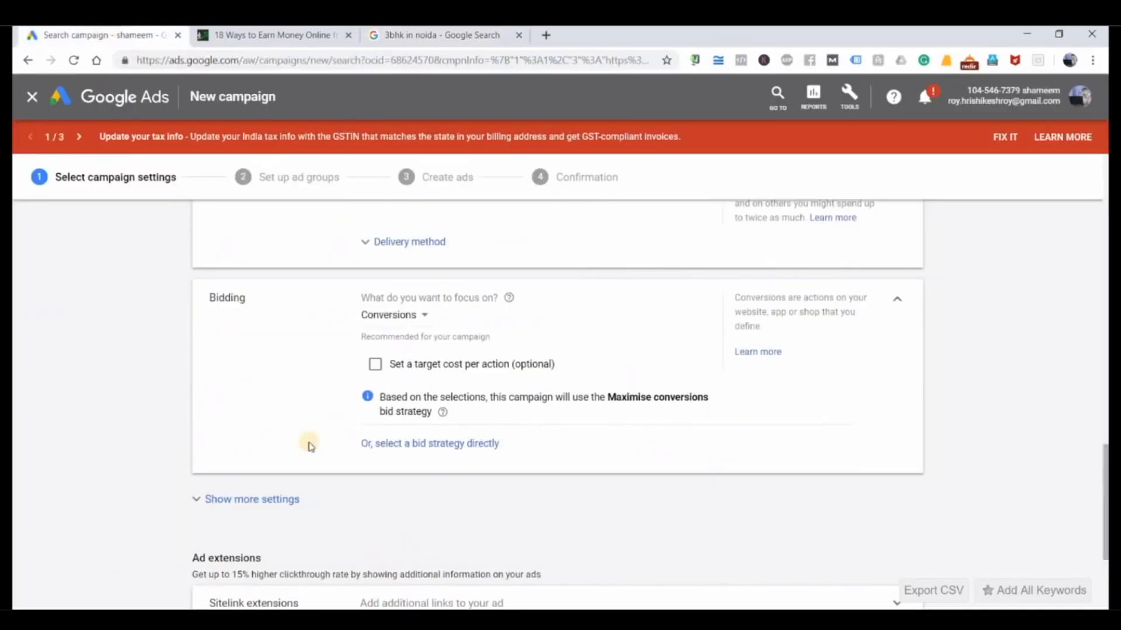
Step: Set the bidding focus to Clicks and open the maximum CPC bid limit for entry
click(416, 318)
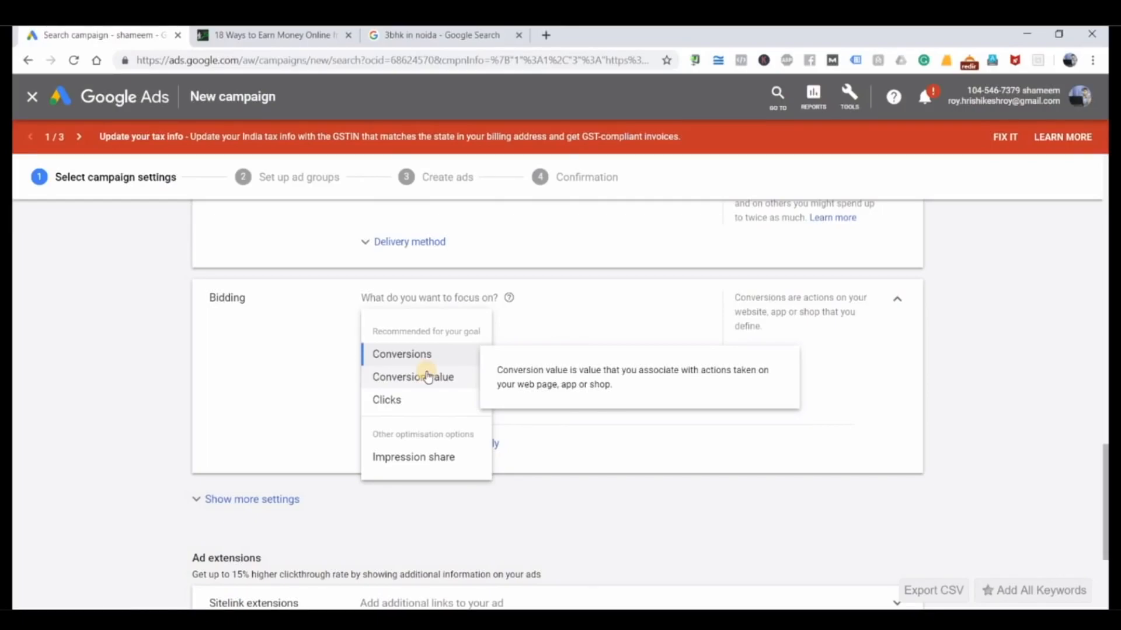
click(390, 402)
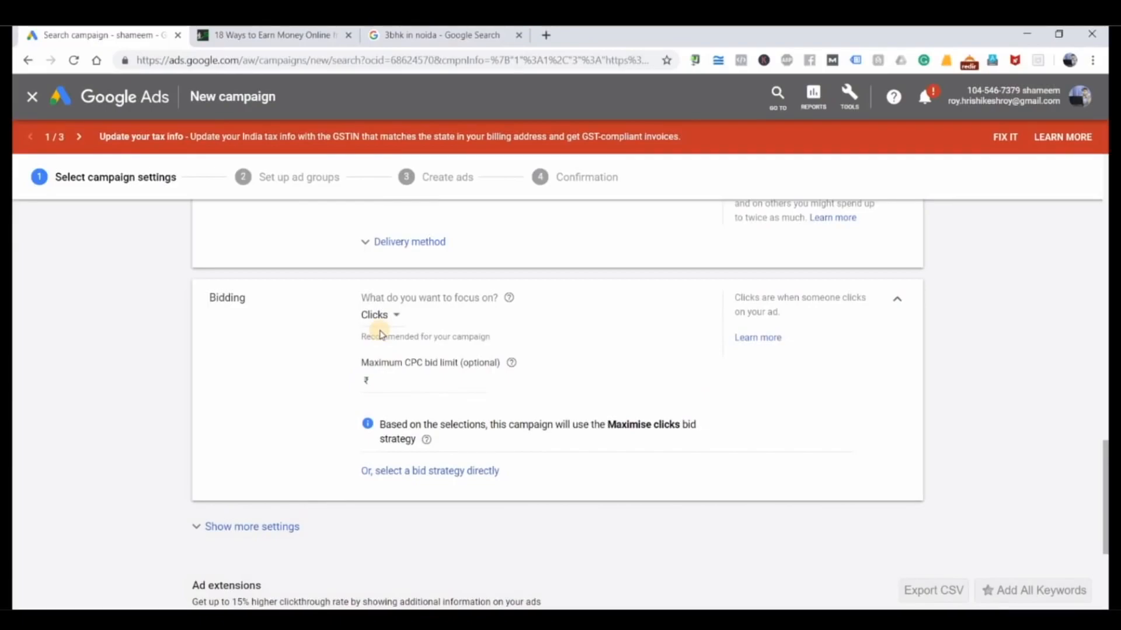
click(398, 383)
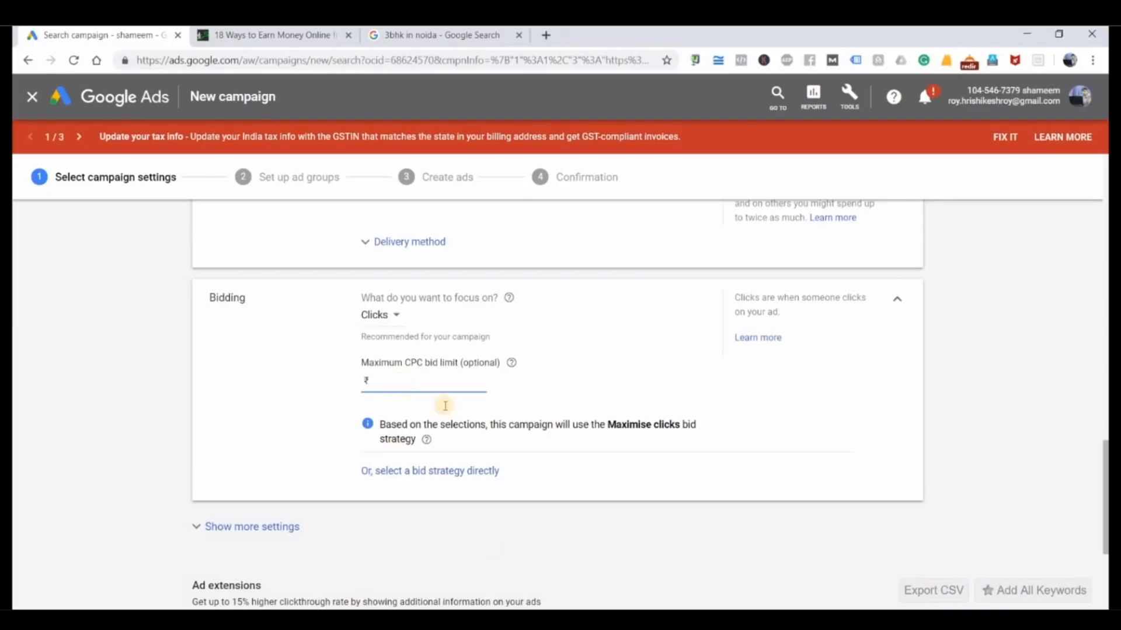
Step: Switch to the Notepad notes and add the line "CPC - Rs.10" below the budget range
key(alt+Tab)
key(Return)
key(Return)
key(Return)
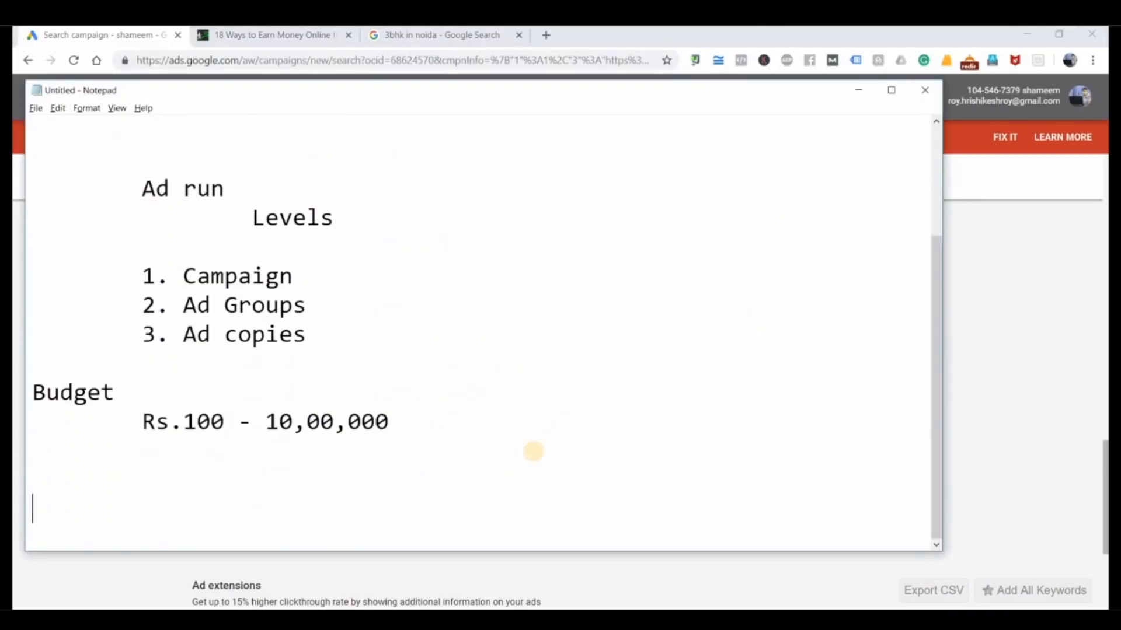
text(CPC - 10)
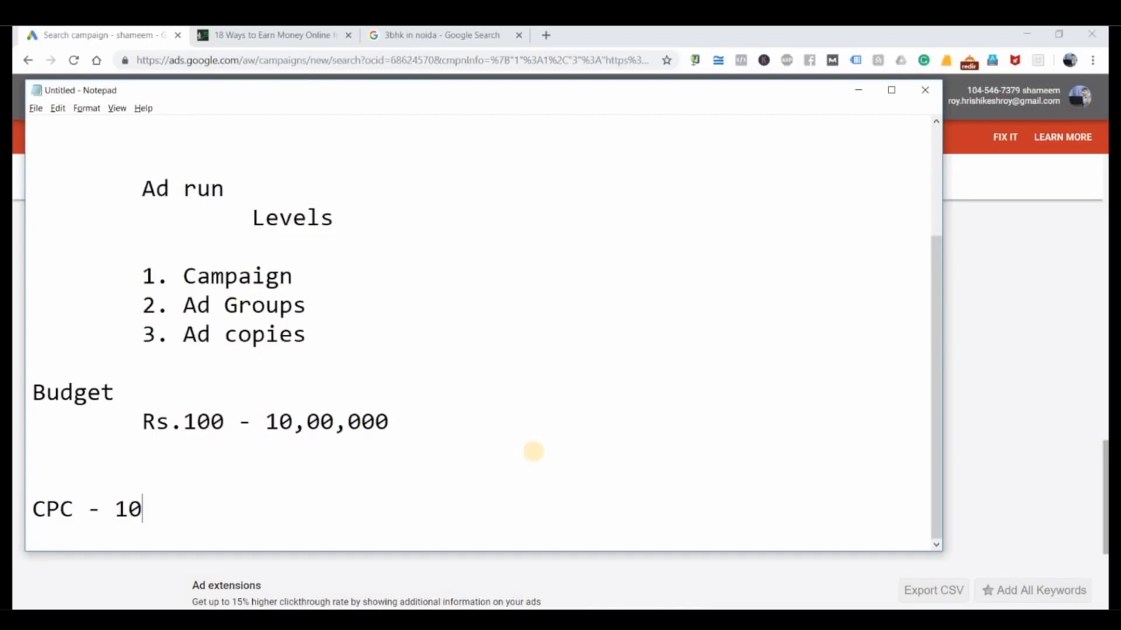
key(BackSpace)
key(BackSpace)
text(Rs.)
text(10)
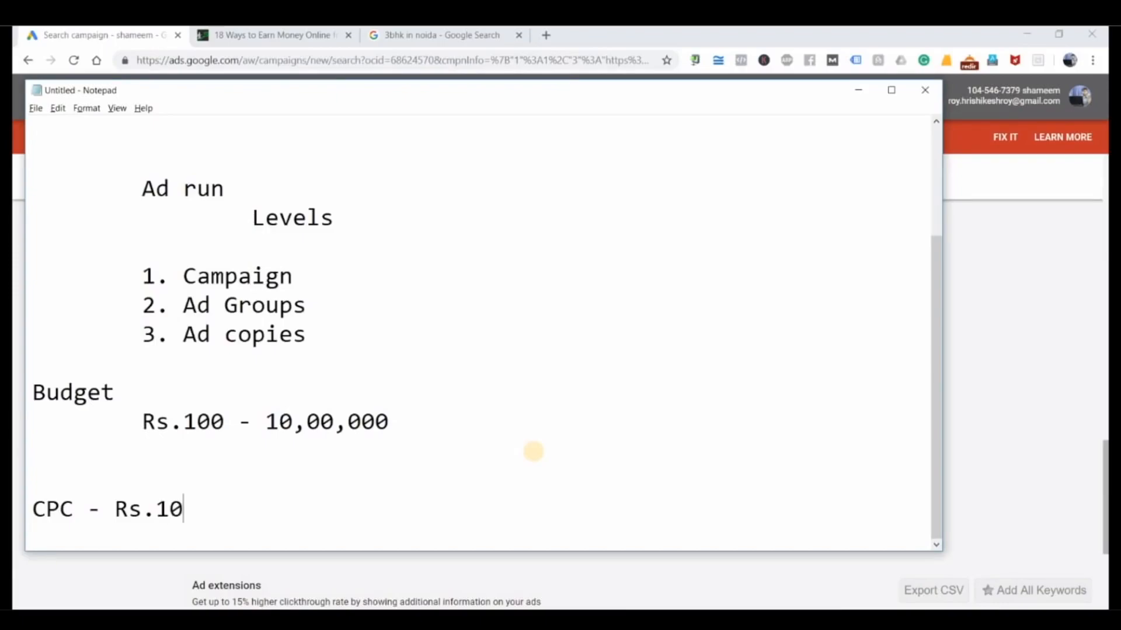
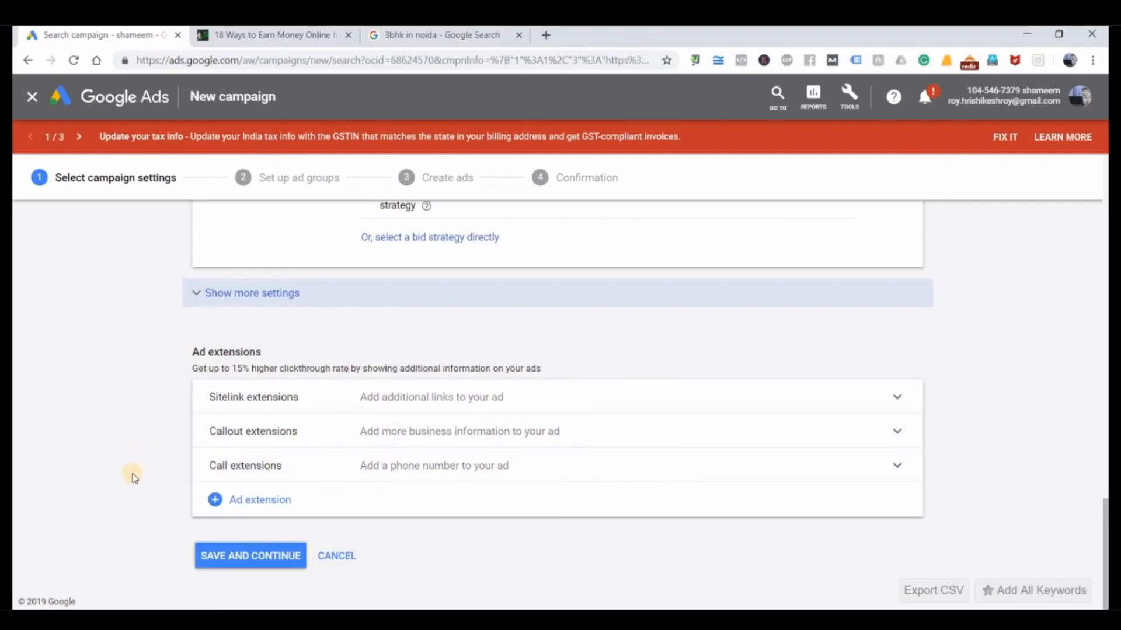
Step: Save the campaign settings to reach the ad group setup, and highlight the "Ad Groups" level in the Notepad notes
click(244, 558)
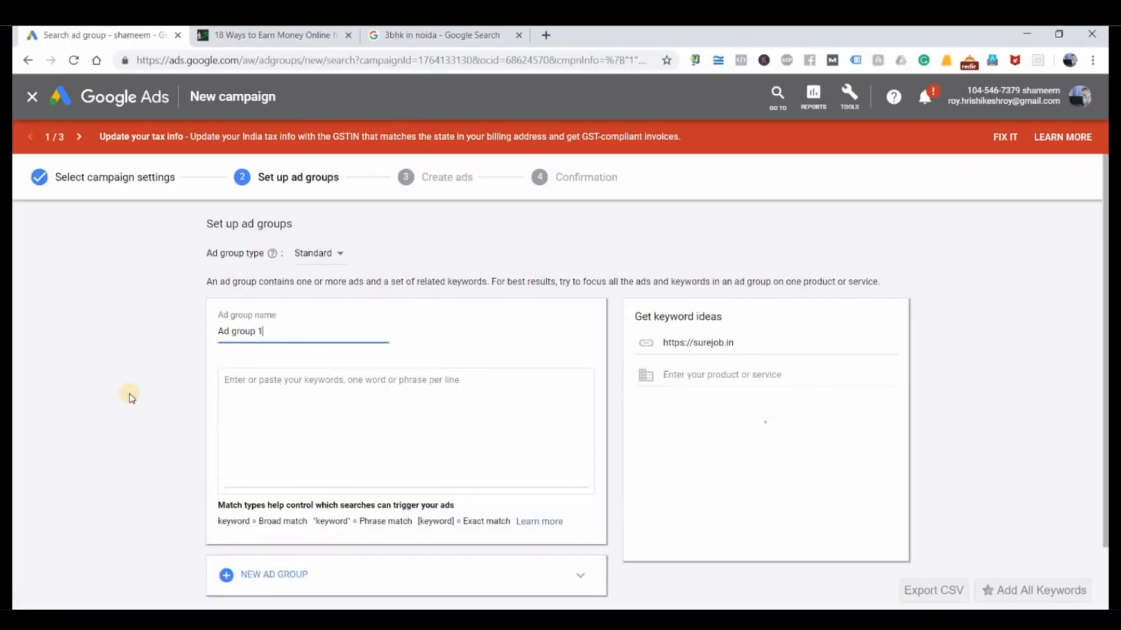
key(alt+Tab)
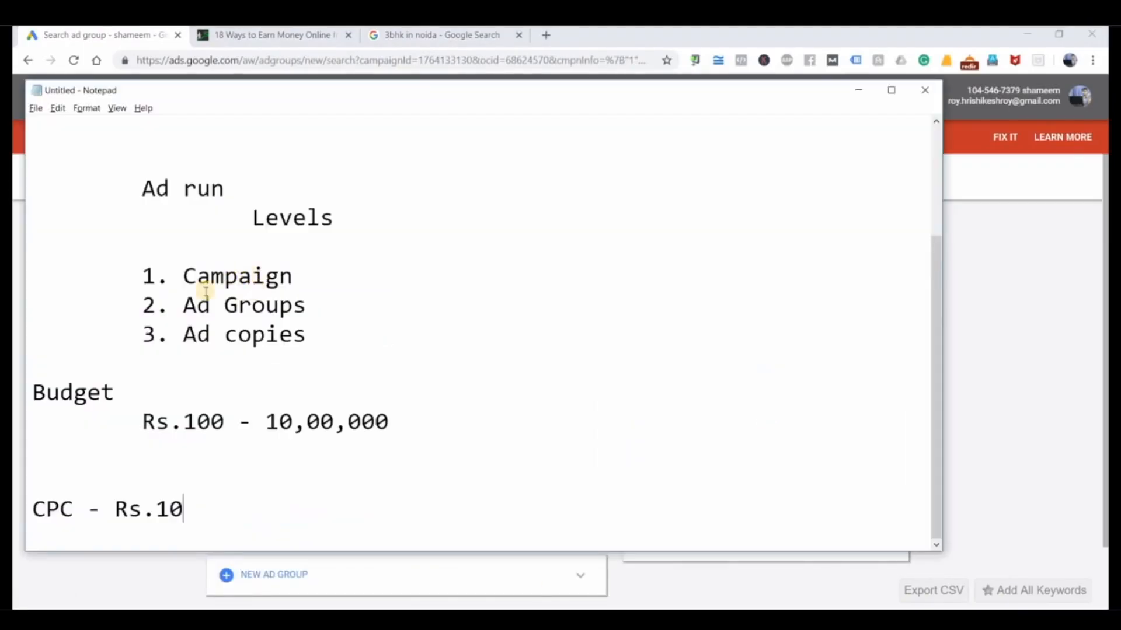
click(183, 304)
shift+click(305, 298)
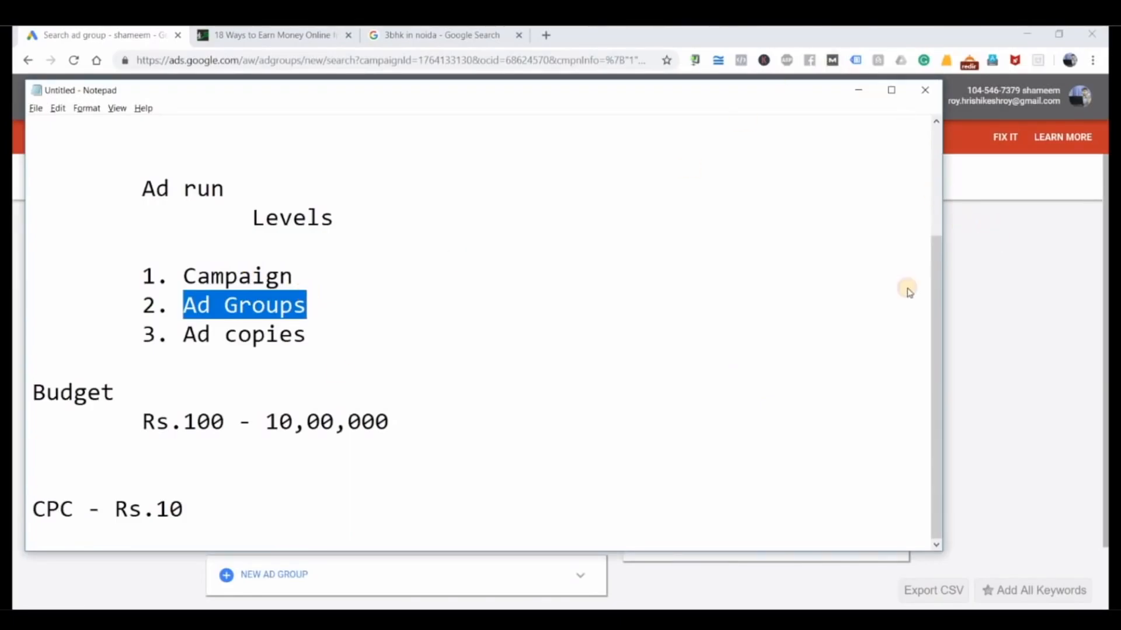
Step: Return to the Google Ads ad group setup and name the ad group "Digital Marketing Jobs"
key(alt+Tab)
key(Tab)
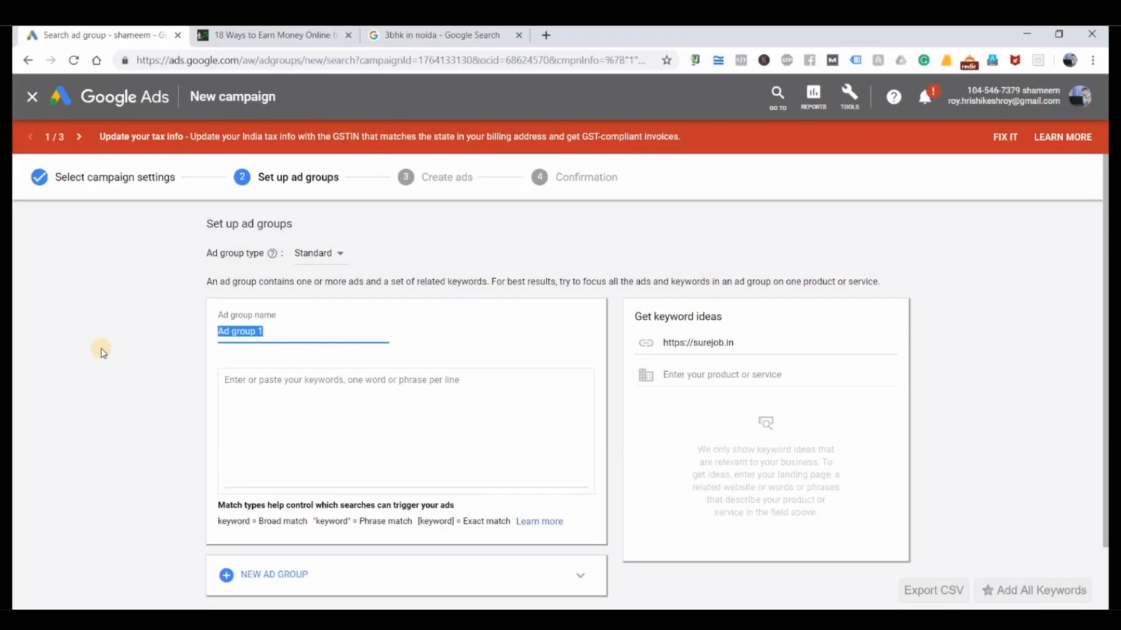
text(Job)
key(BackSpace)
key(BackSpace)
key(BackSpace)
text(Digital Marketing Jobs)
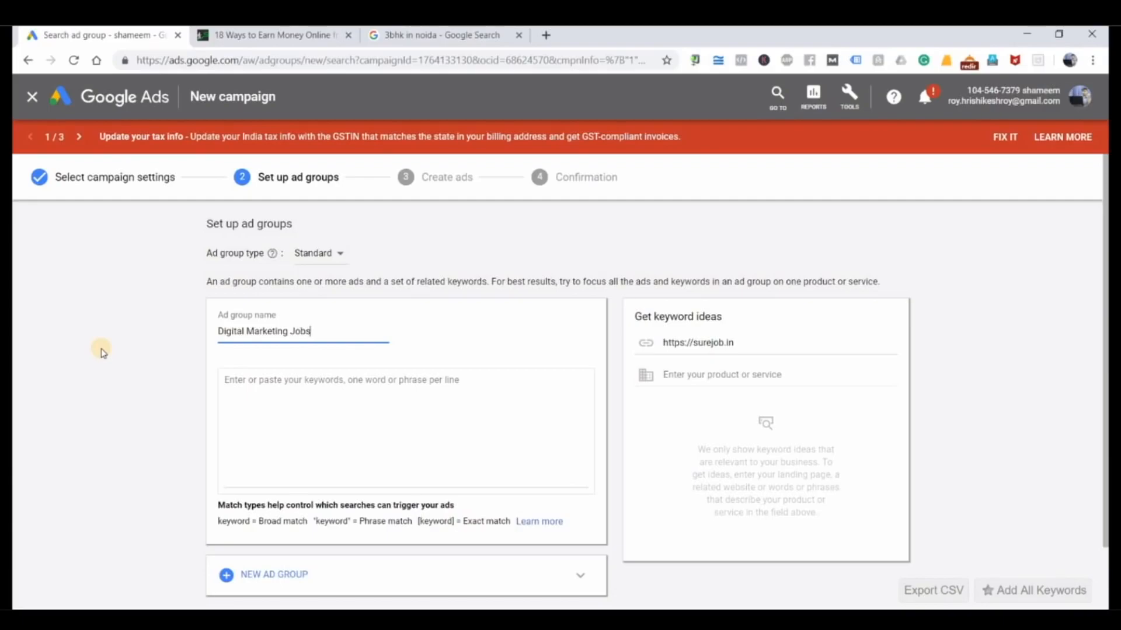
Step: Enter "digital marketing jobs" and "Seo executive jobs" as the ad group's keywords, one per line
click(271, 390)
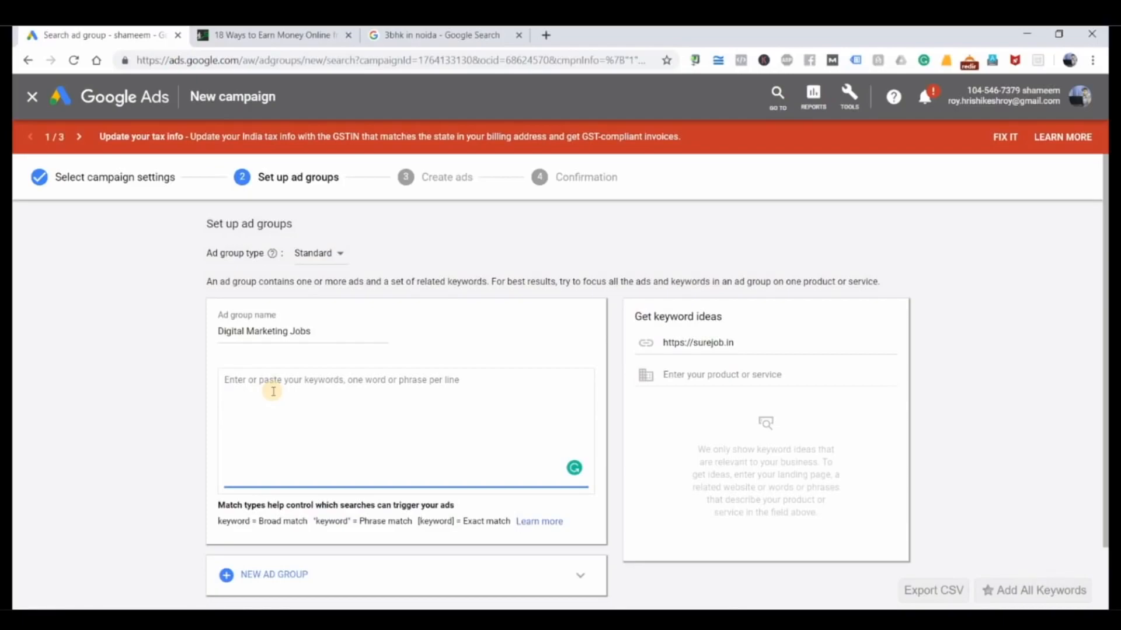
text(digital marke)
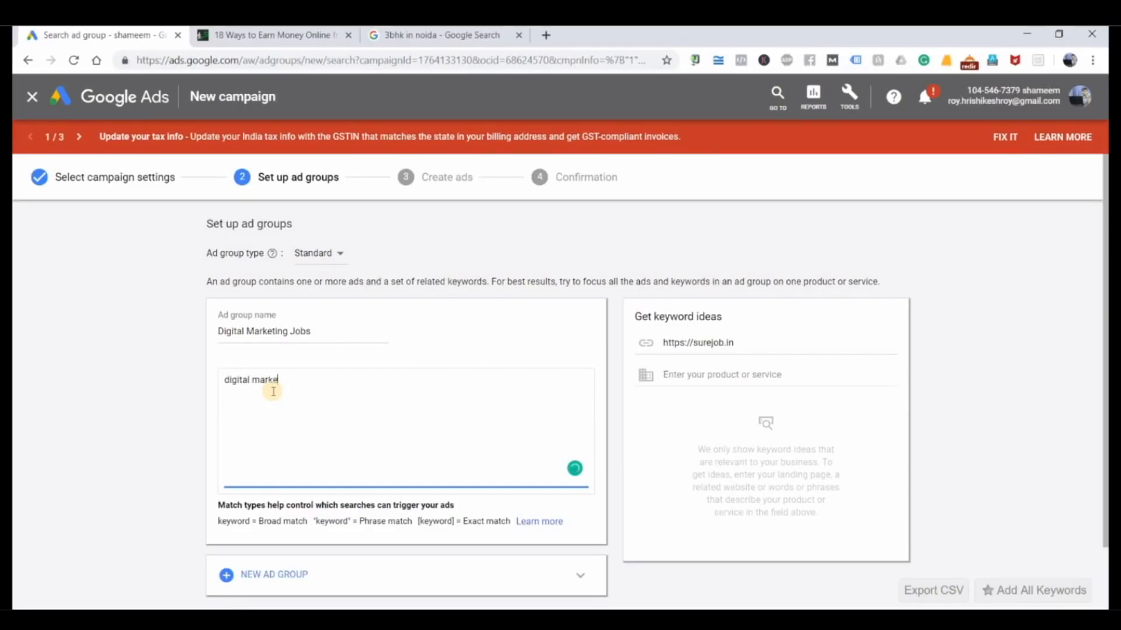
text(ting jobs)
text(Digital M)
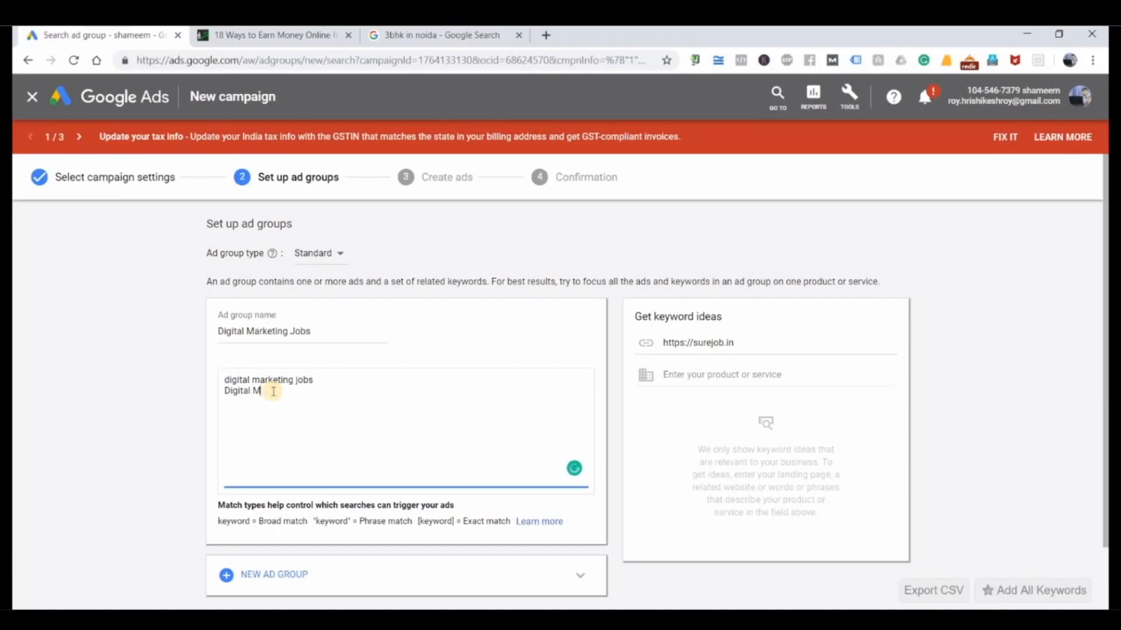
text(arketing)
key(BackSpace)
key(BackSpace)
key(BackSpace)
key(BackSpace)
key(BackSpace)
key(BackSpace)
key(BackSpace)
key(BackSpace)
key(BackSpace)
key(BackSpace)
key(BackSpace)
key(BackSpace)
key(BackSpace)
key(BackSpace)
key(BackSpace)
key(BackSpace)
key(BackSpace)
text(Seo executive jobs)
Step: Add the keyword "smo executive jobs" on a new line and highlight the whole keyword list
key(Return)
text(smo exut)
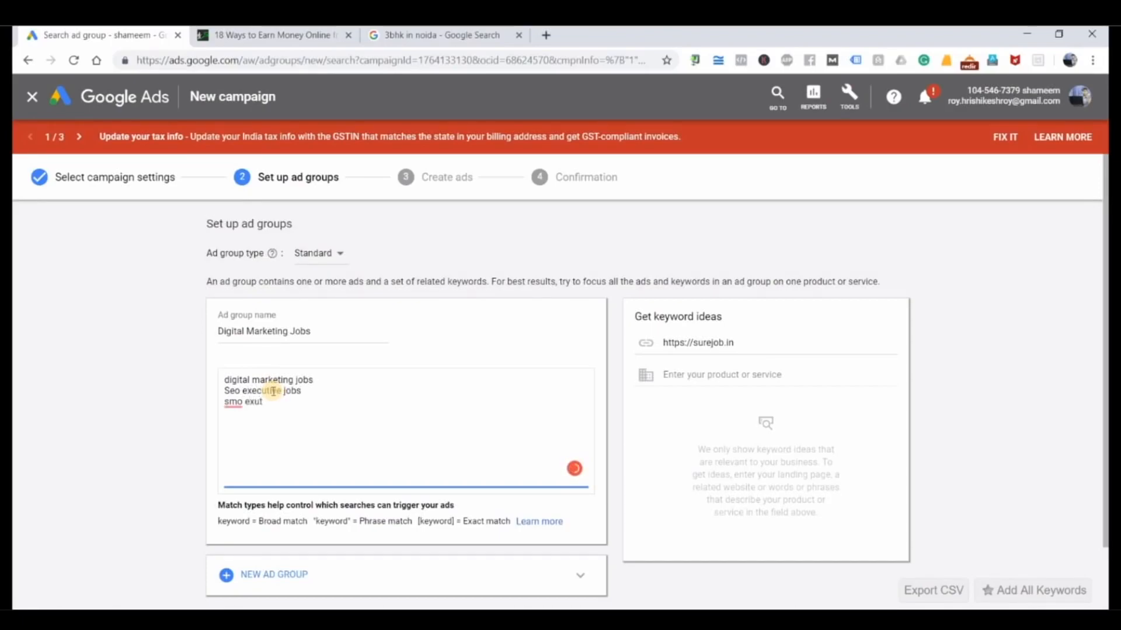
key(BackSpace)
key(BackSpace)
text(ecutive jobs)
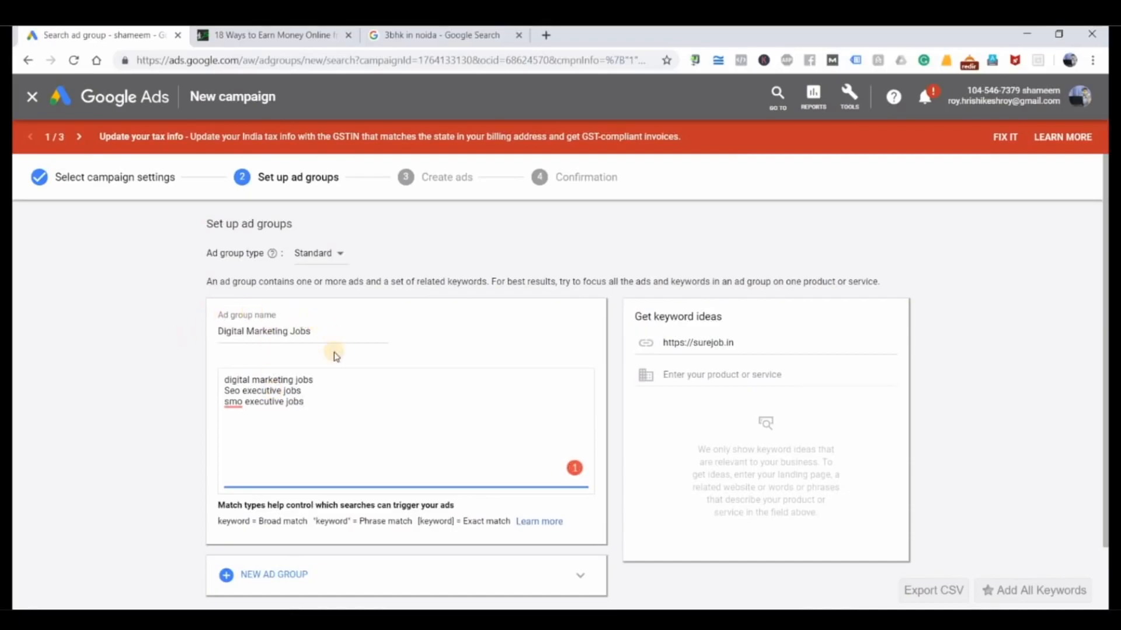
key(ctrl+a)
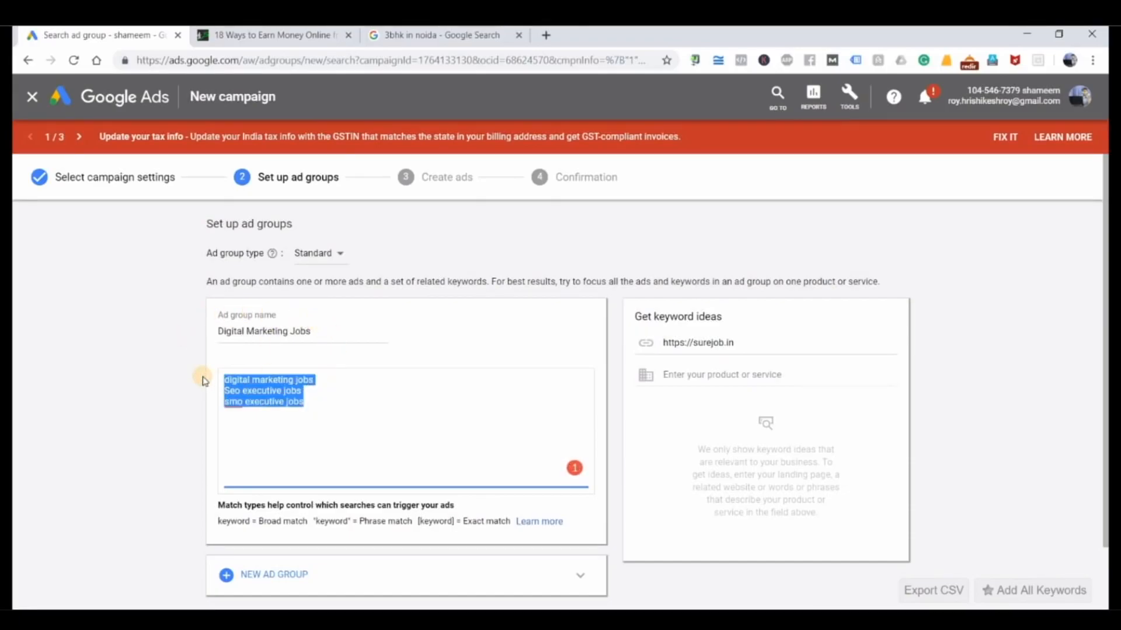
Step: Switch to the Google Search page and search for "digital marketing jobs" in place of the previous query
click(461, 36)
click(244, 104)
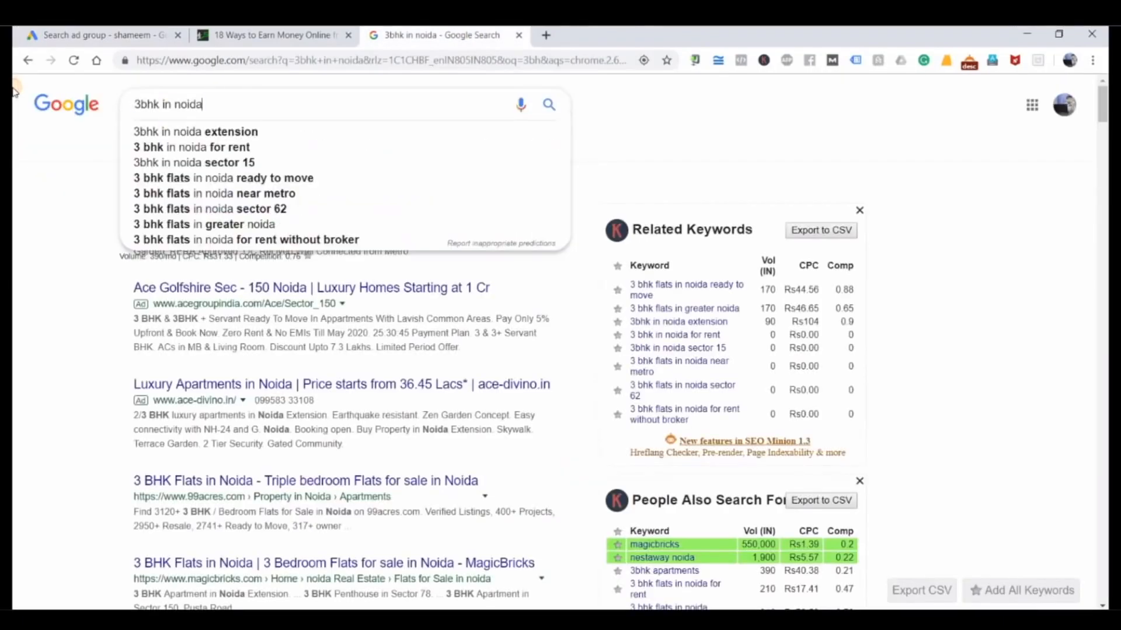
key(ctrl+a)
text(digitla markering)
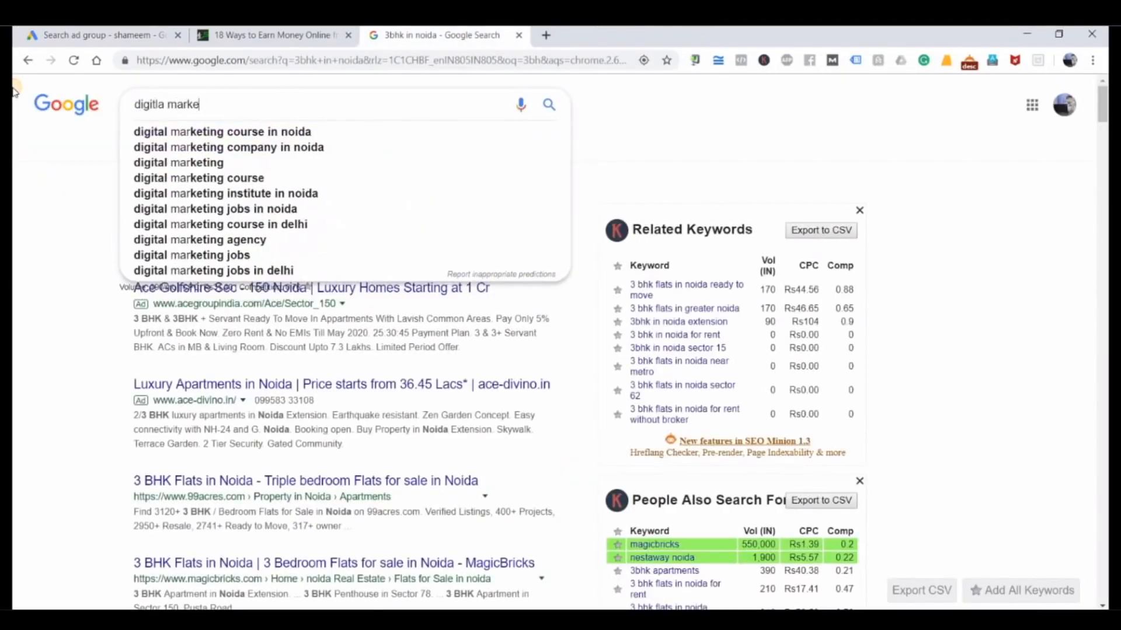
key(BackSpace)
key(BackSpace)
key(BackSpace)
key(BackSpace)
text(ting)
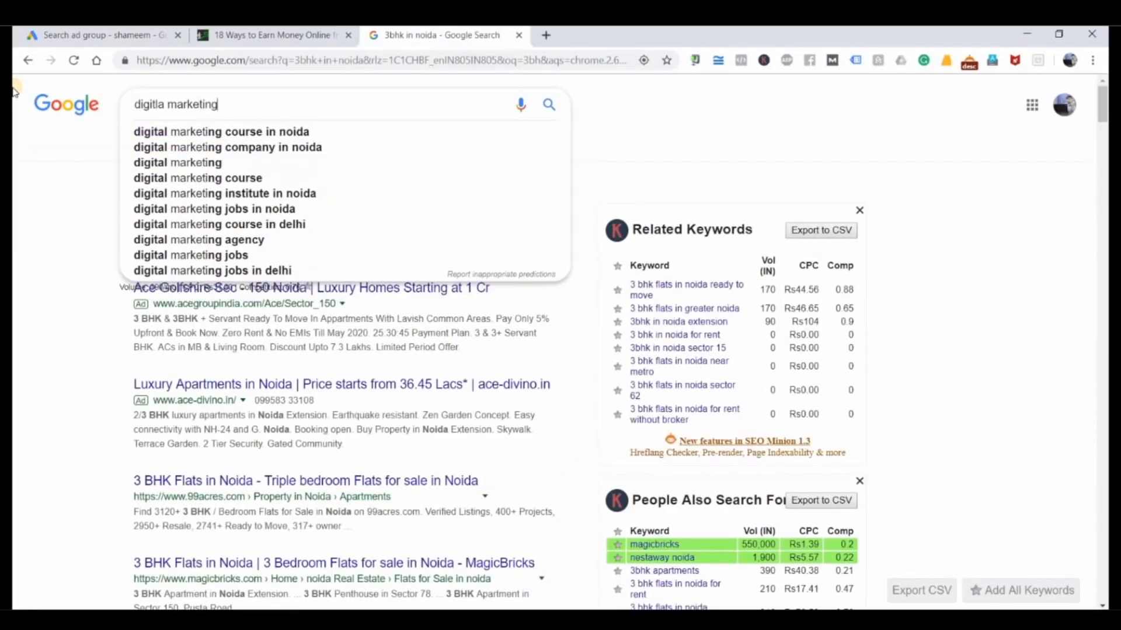
text( jobs)
key(Return)
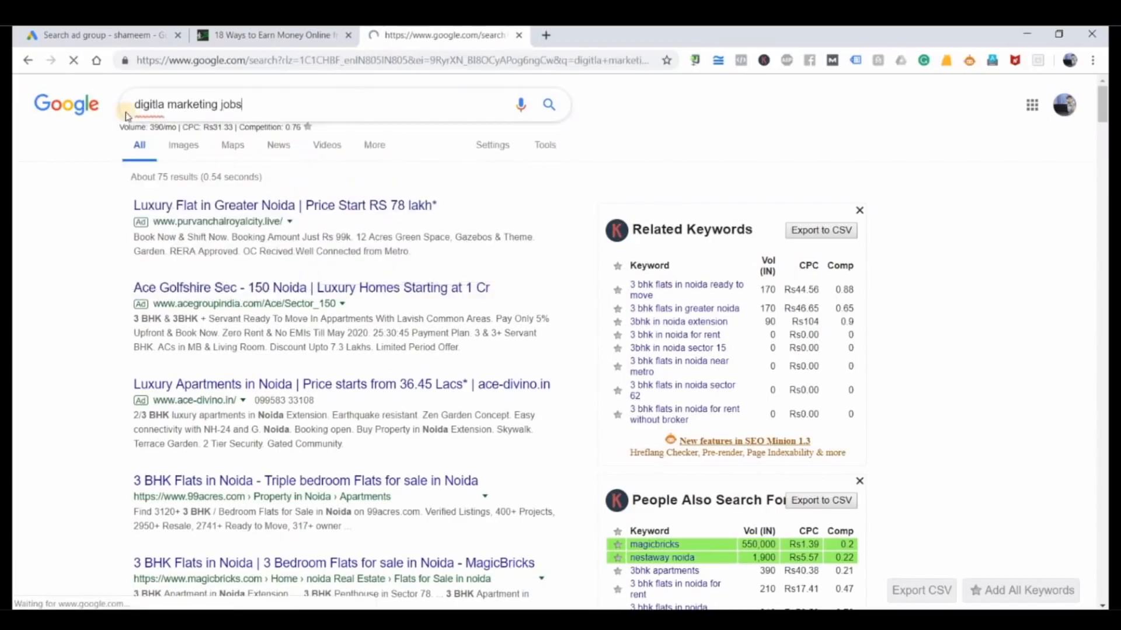
click(271, 204)
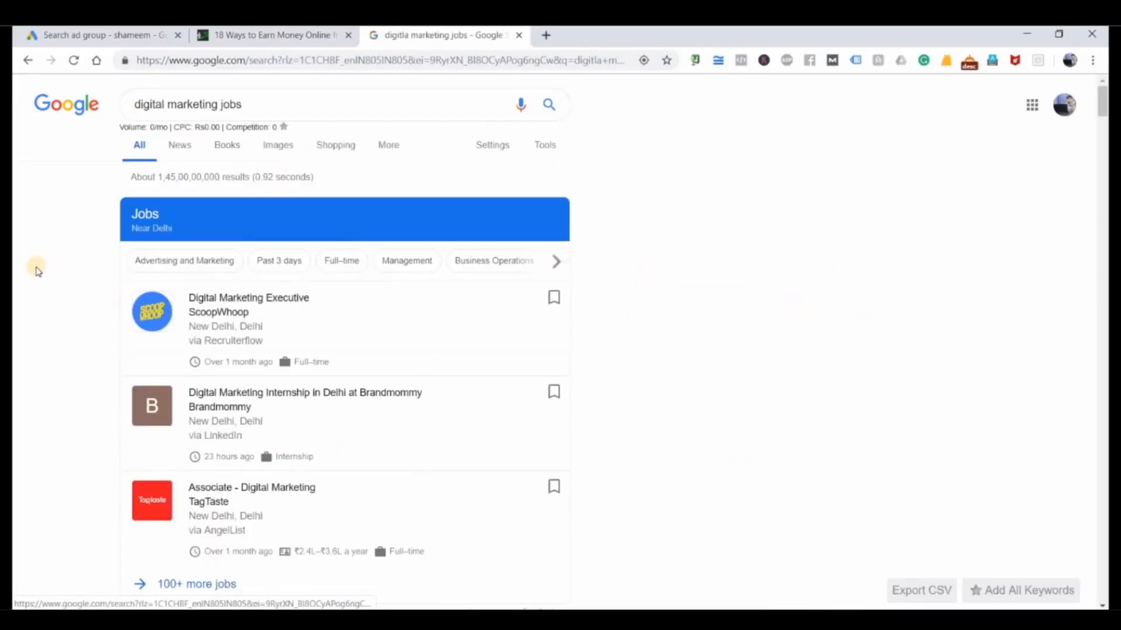
Step: Examine the job listings, website results and related keywords on the "digital marketing jobs" results page
scroll(37, 269, down, 5)
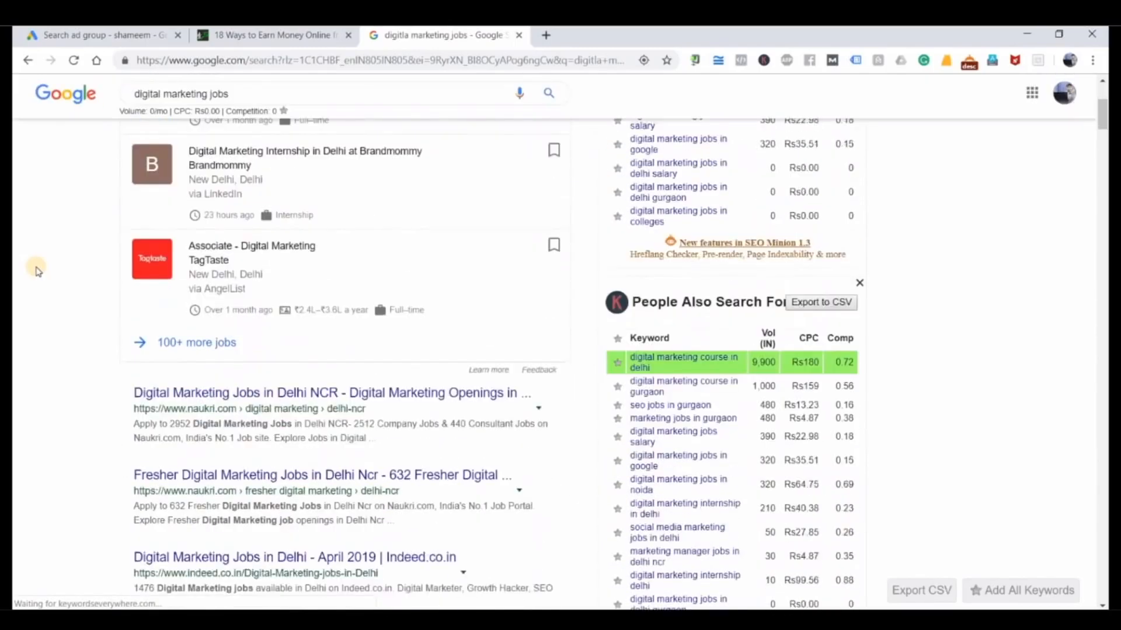
scroll(36, 269, up, 5)
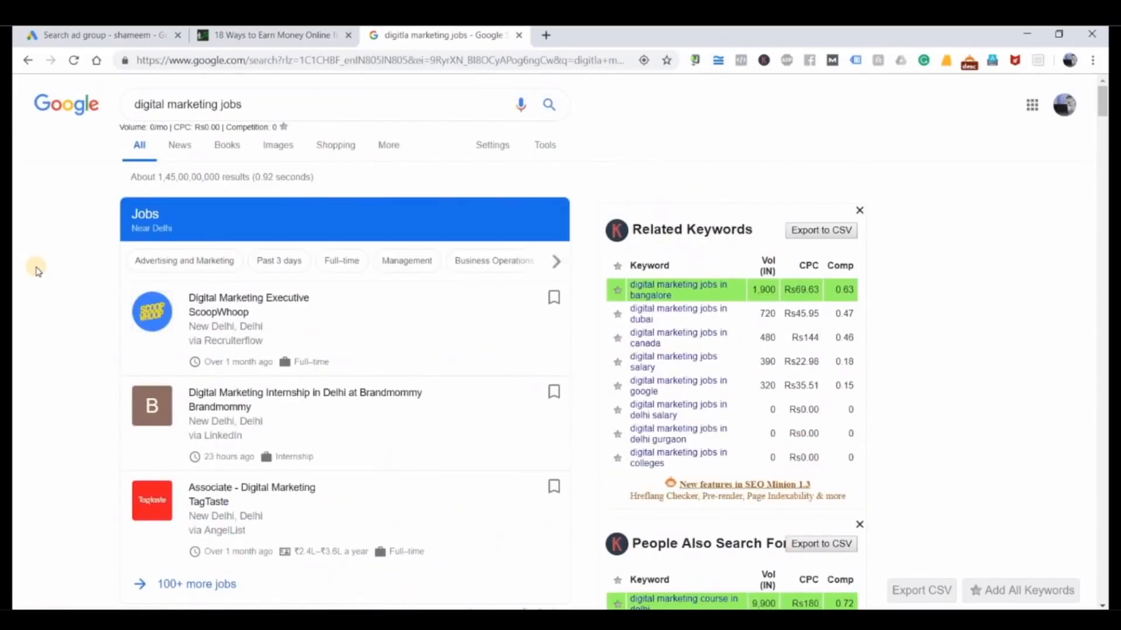
scroll(36, 270, down, 9)
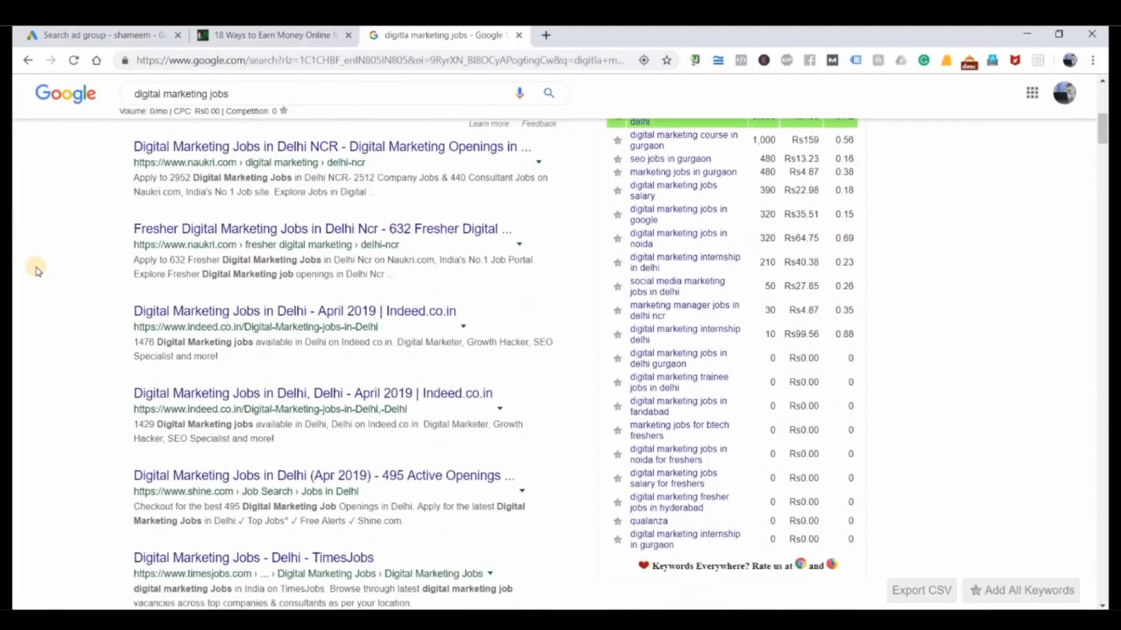
scroll(36, 270, up, 9)
scroll(36, 270, down, 6)
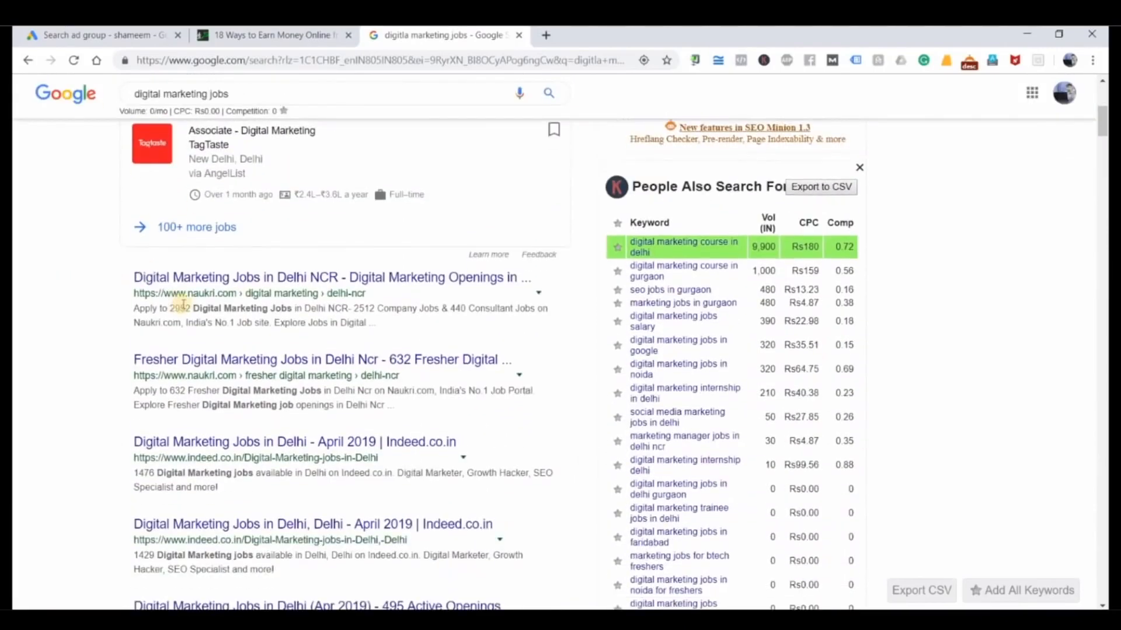
scroll(66, 397, up, 2)
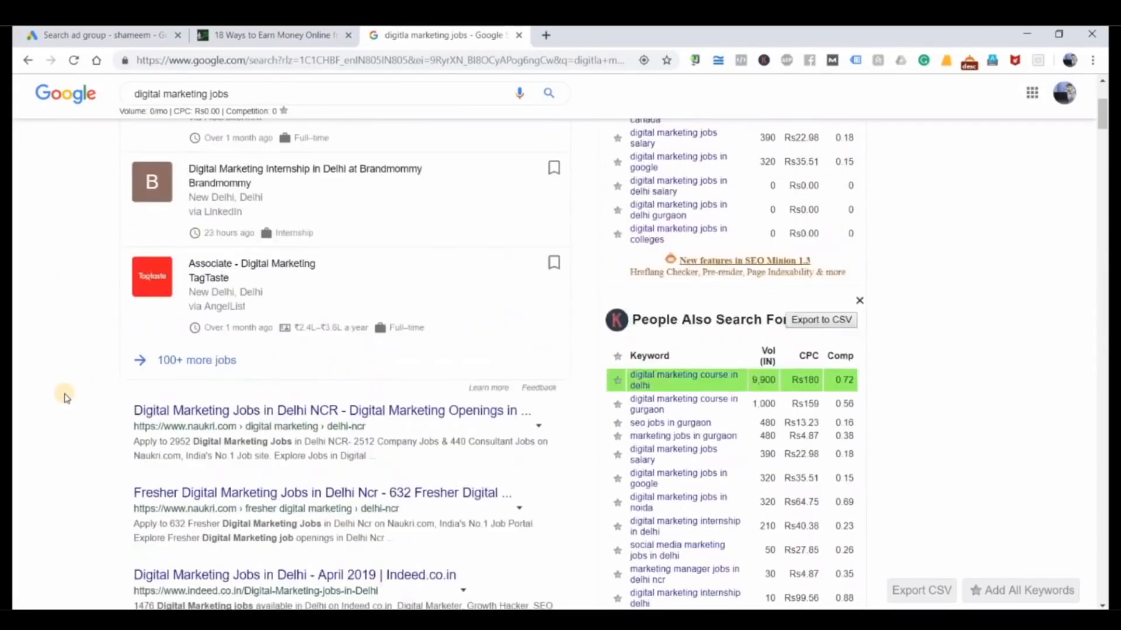
scroll(66, 397, up, 4)
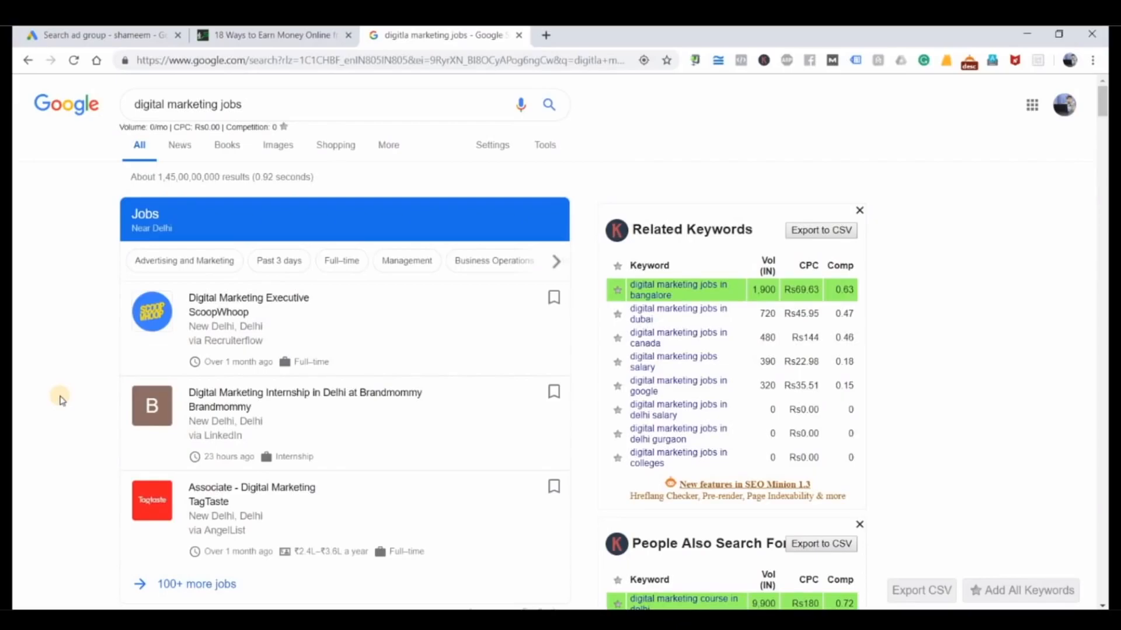
Step: Return to the Google Ads ad group setup, point out the three keywords, and save the Digital Marketing Jobs ad group
click(211, 36)
click(119, 36)
drag(320, 408, 200, 375)
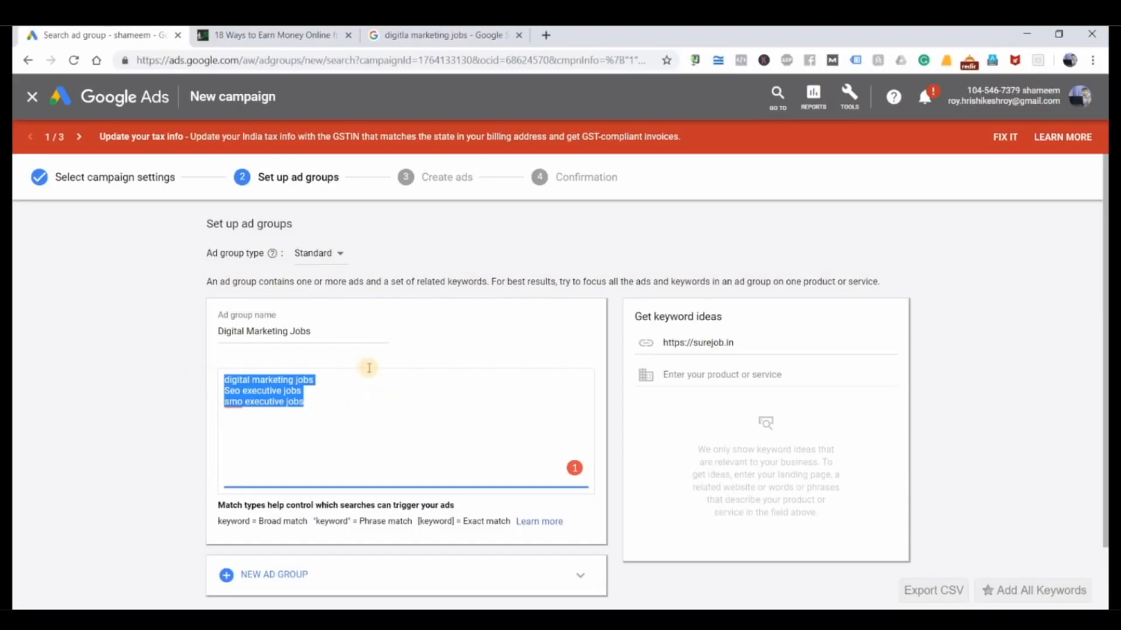
scroll(367, 369, down, 2)
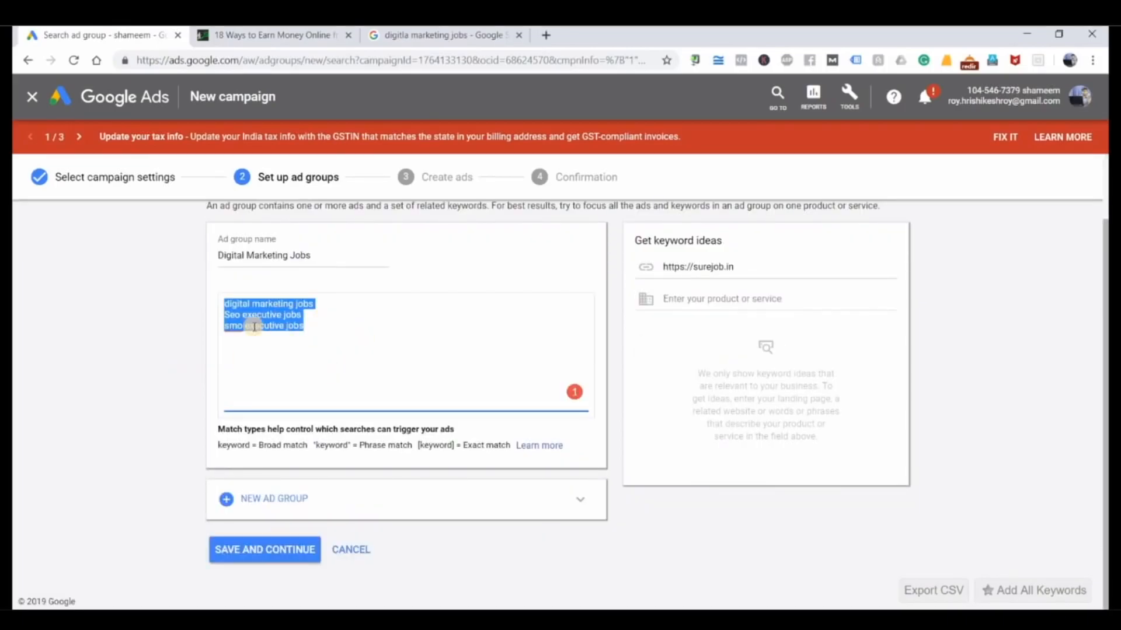
scroll(357, 333, up, 2)
click(46, 377)
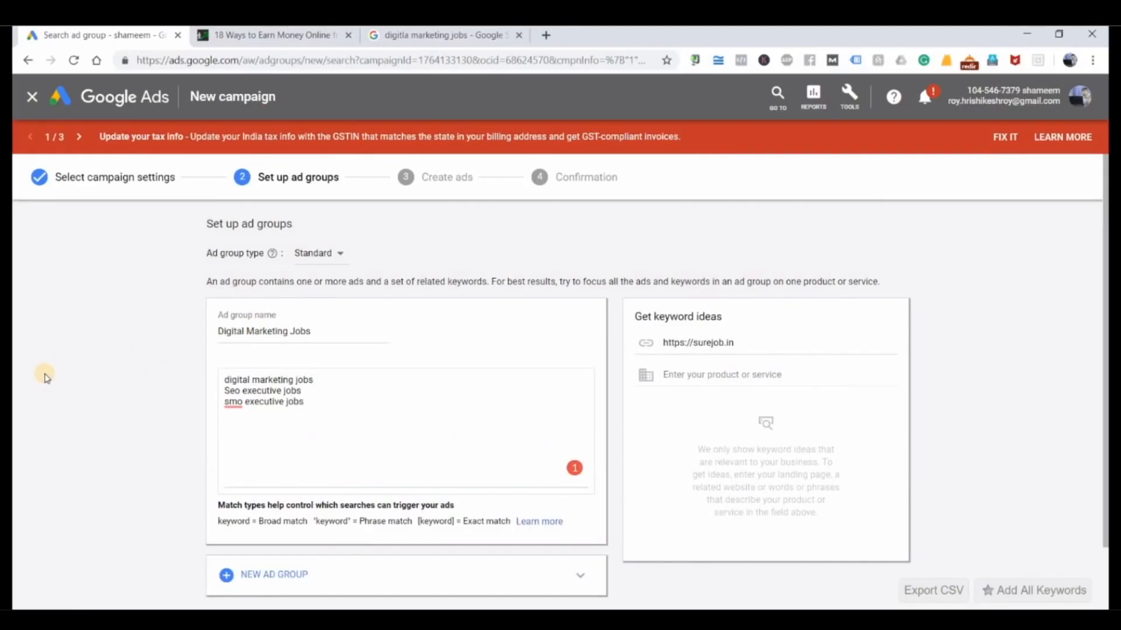
scroll(175, 514, down, 2)
click(279, 555)
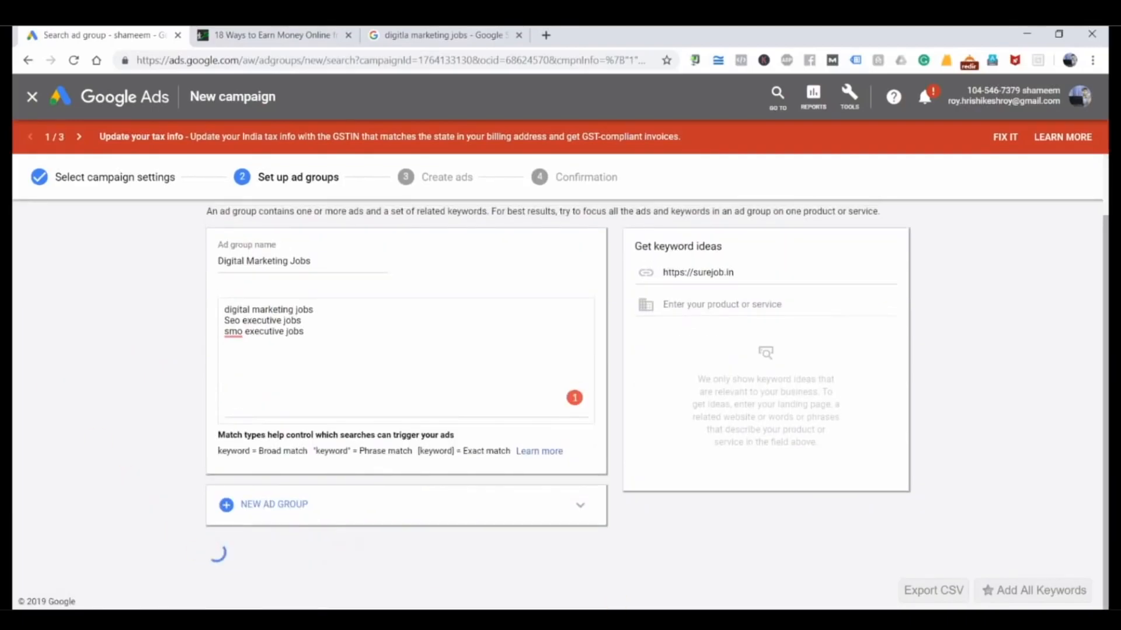
Step: Switch to the Notepad notes and highlight "Ad Groups" in the list of levels
key(alt+Tab)
click(293, 305)
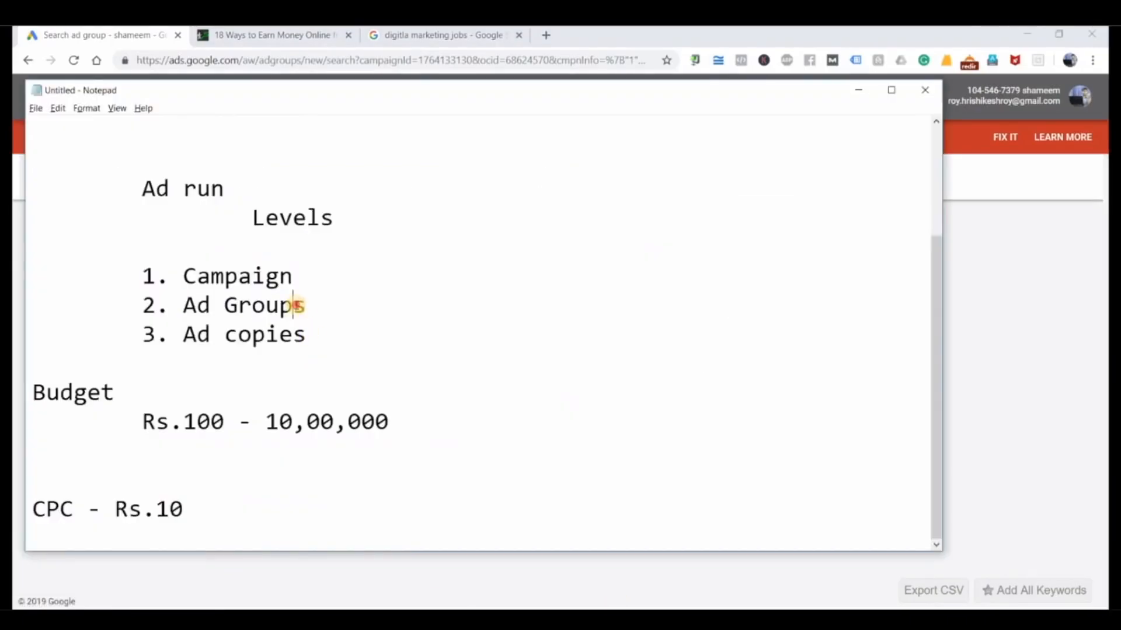
drag(299, 306, 189, 304)
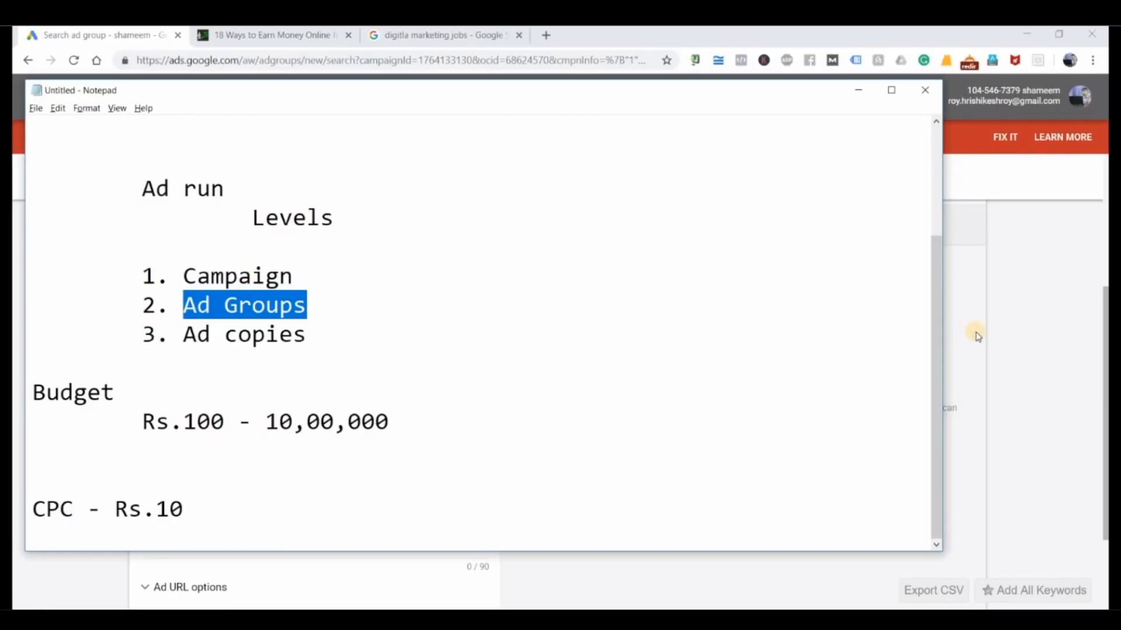
Step: Return to the Google Ads ad creation page, review the ad group's keywords, and open the new text ad's Final URL for entry
click(1021, 316)
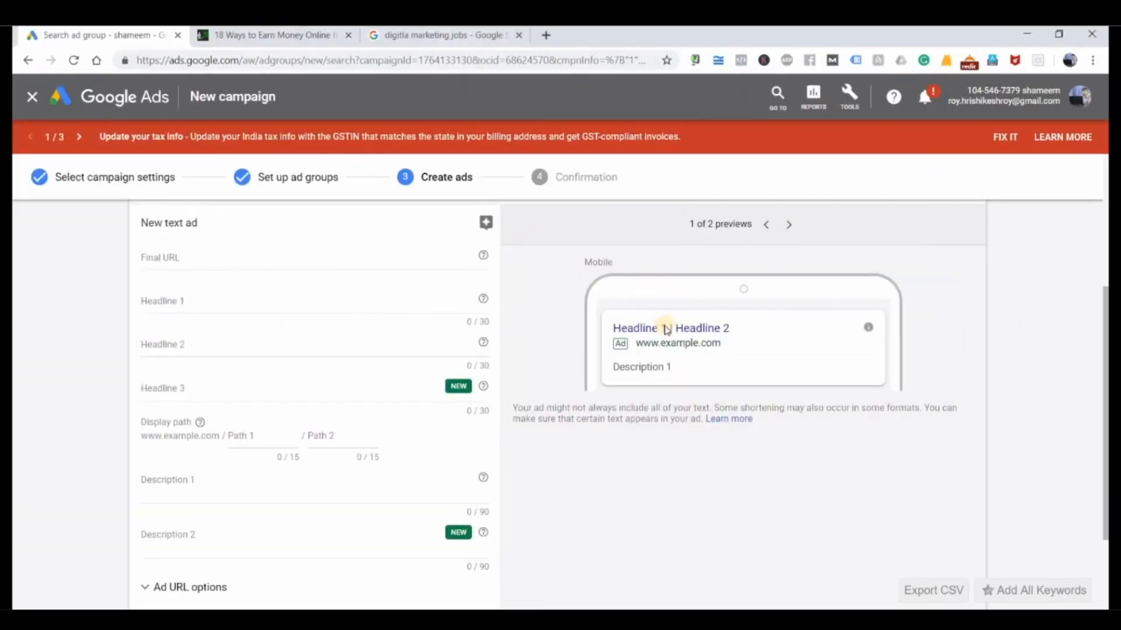
scroll(348, 385, up, 4)
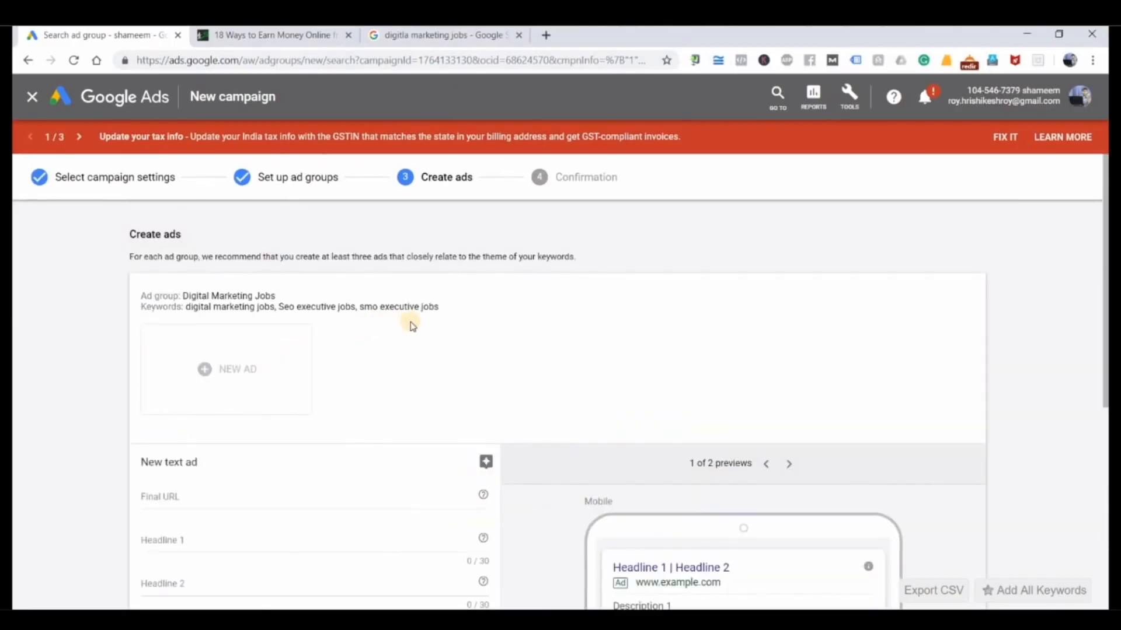
scroll(350, 330, down, 3)
click(158, 323)
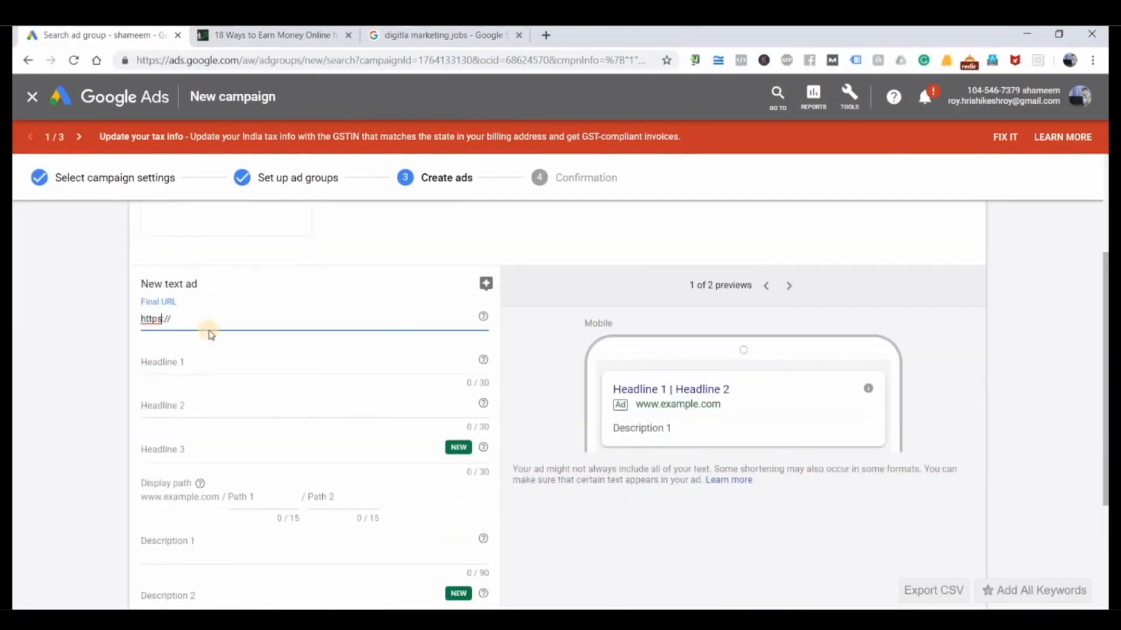
click(214, 319)
Step: Open the Naukri.com "Digital Marketing Jobs in Delhi NCR" result from the Google Search page and examine its landing page
click(442, 36)
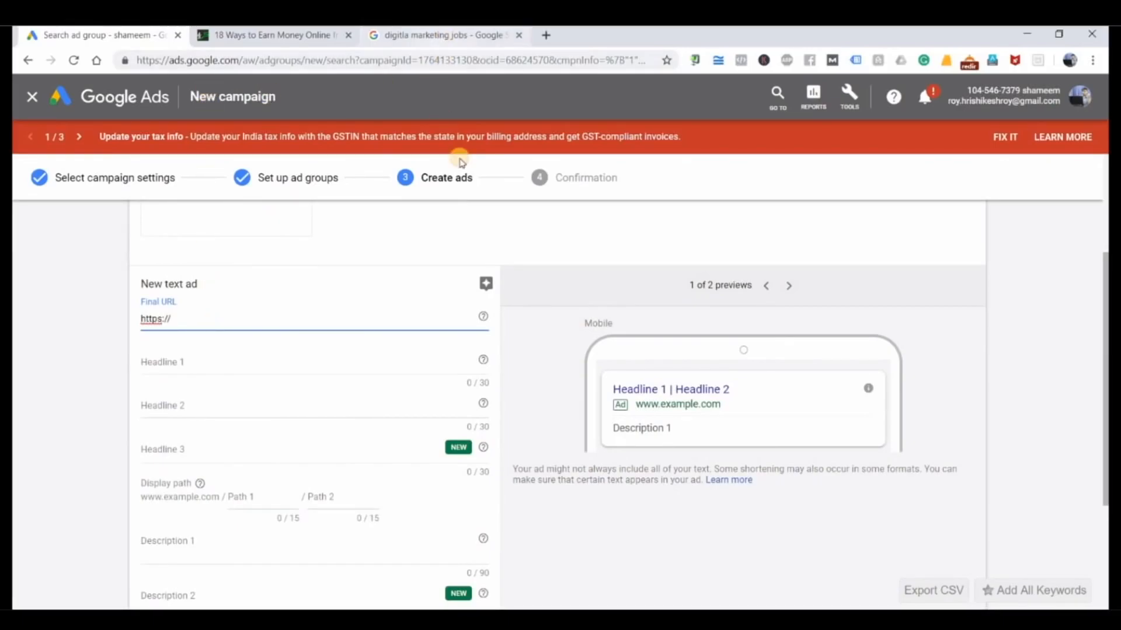
scroll(465, 209, down, 5)
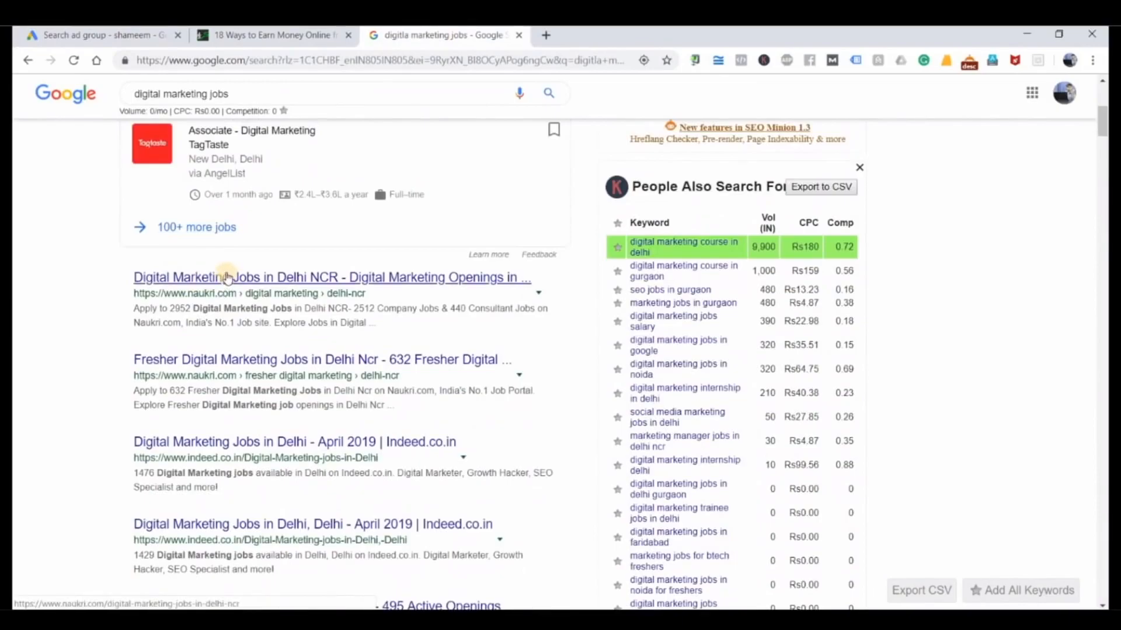
click(226, 278)
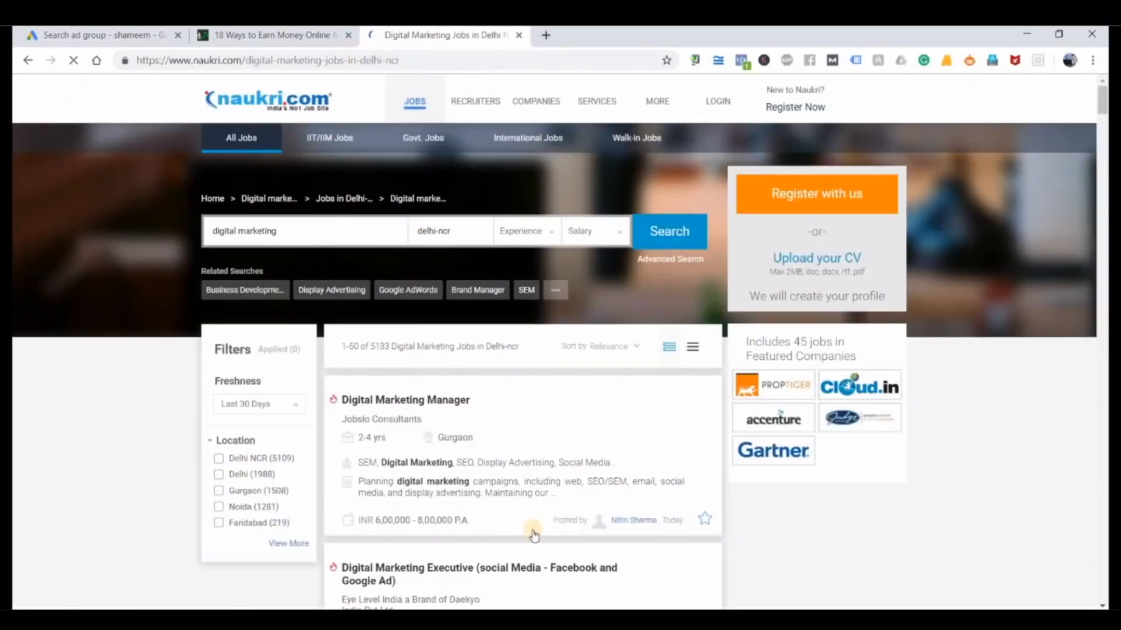
scroll(467, 385, down, 12)
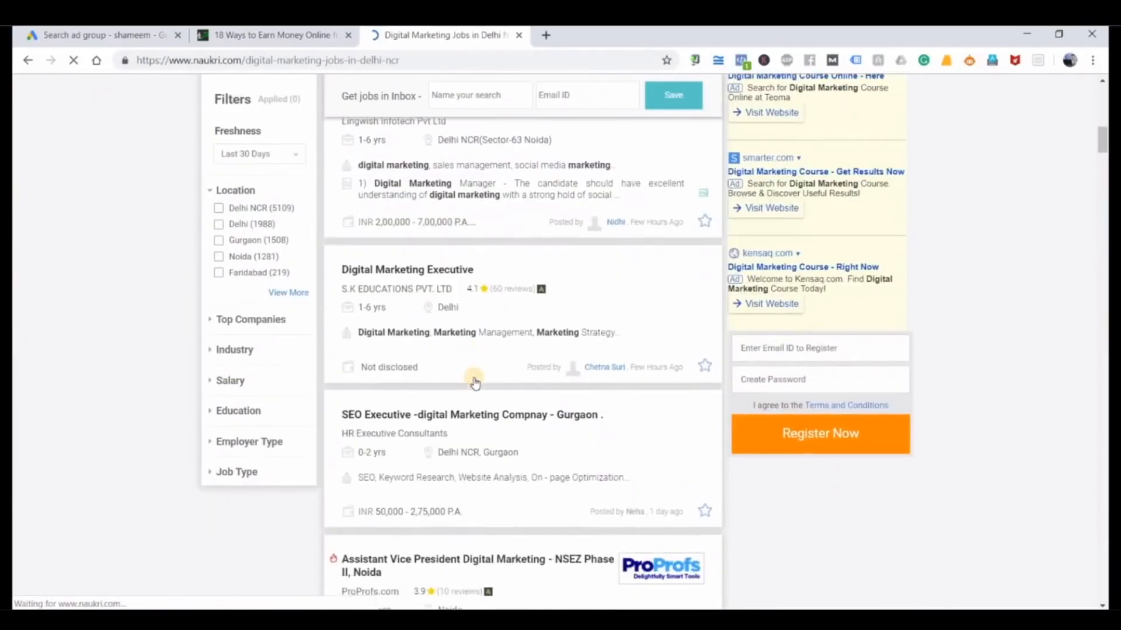
Step: Look through the Naukri.com digital marketing job listings and copy the landing page's URL
scroll(474, 382, up, 9)
scroll(474, 382, down, 3)
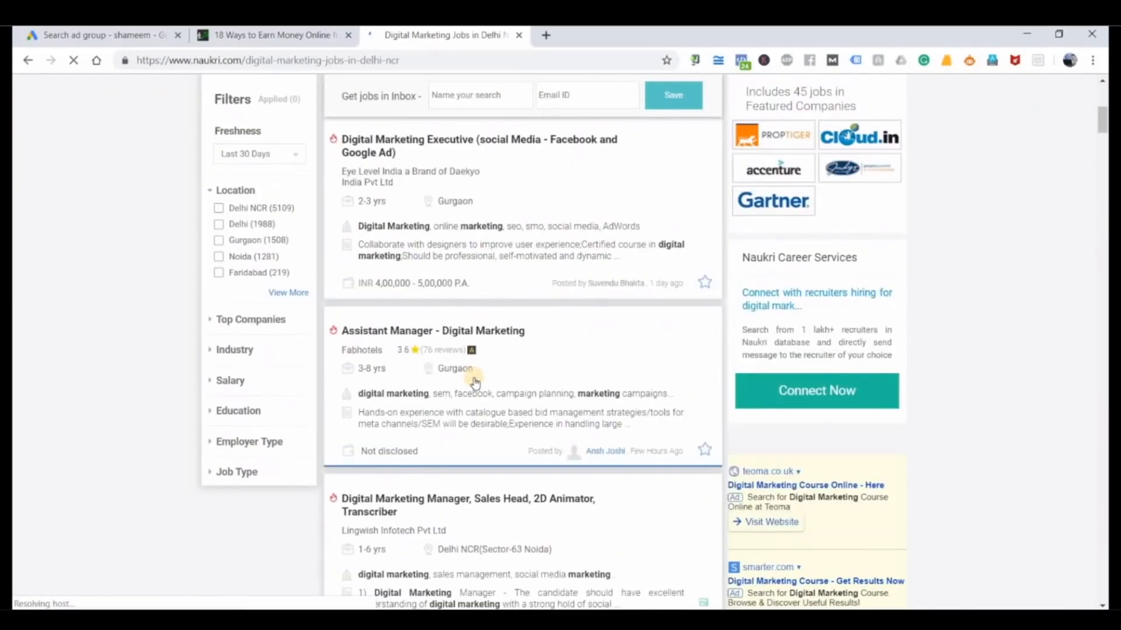
scroll(475, 382, down, 7)
scroll(473, 375, up, 11)
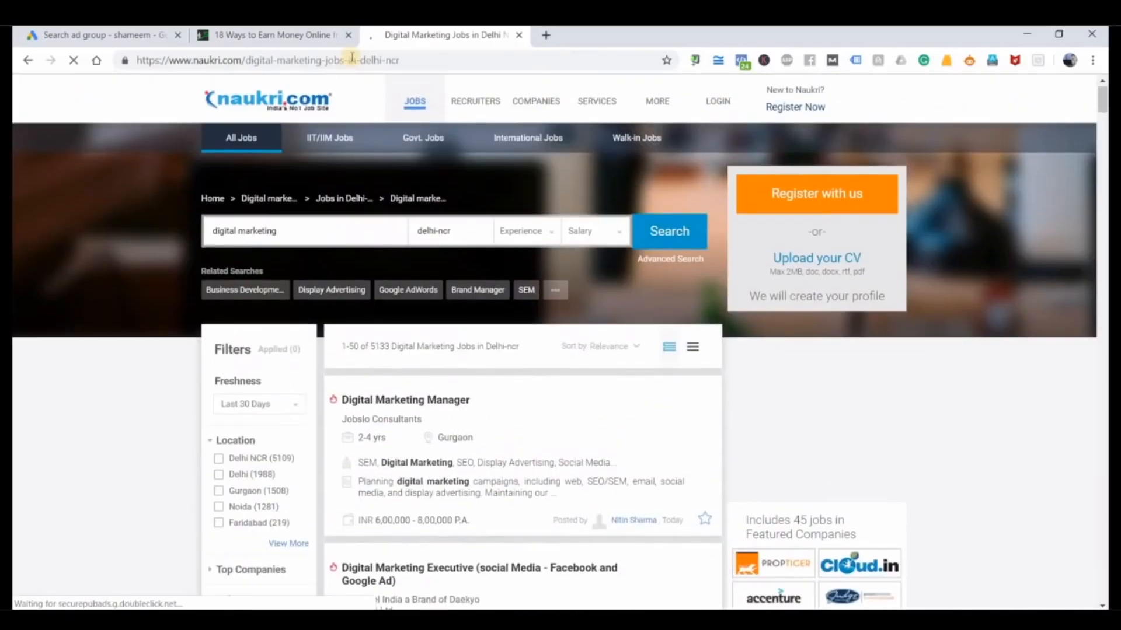
click(397, 61)
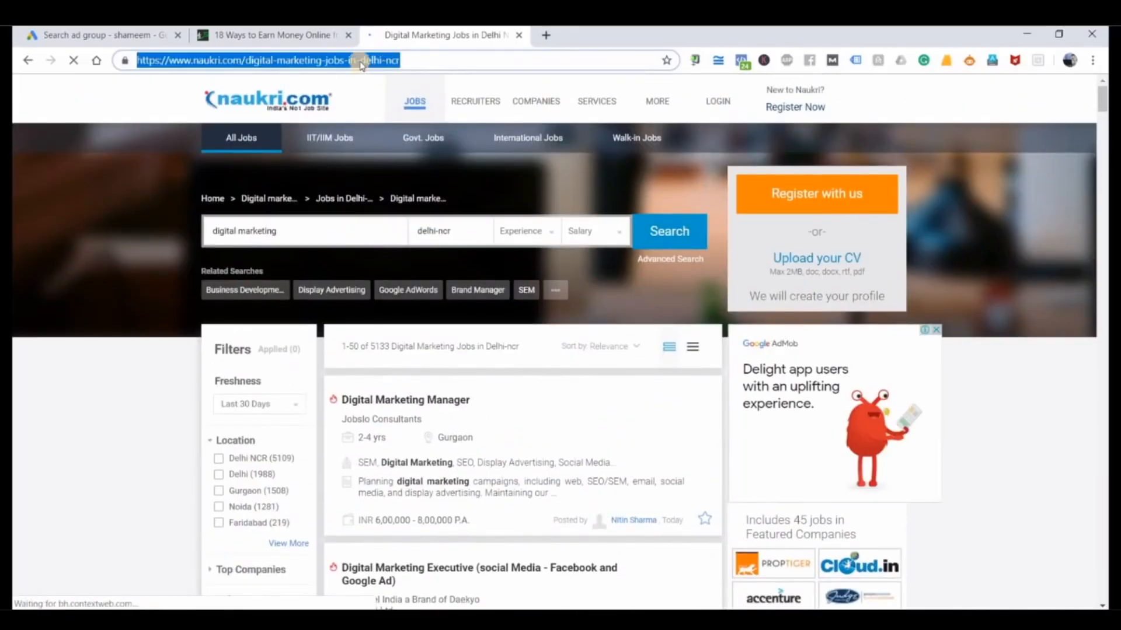
right_click(359, 61)
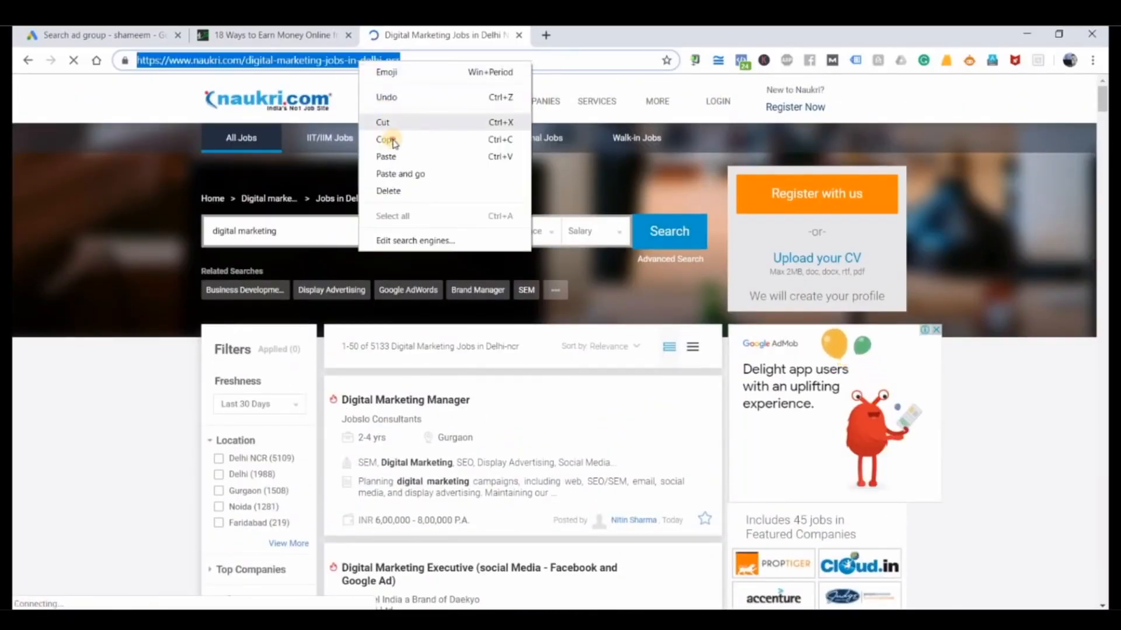
click(390, 140)
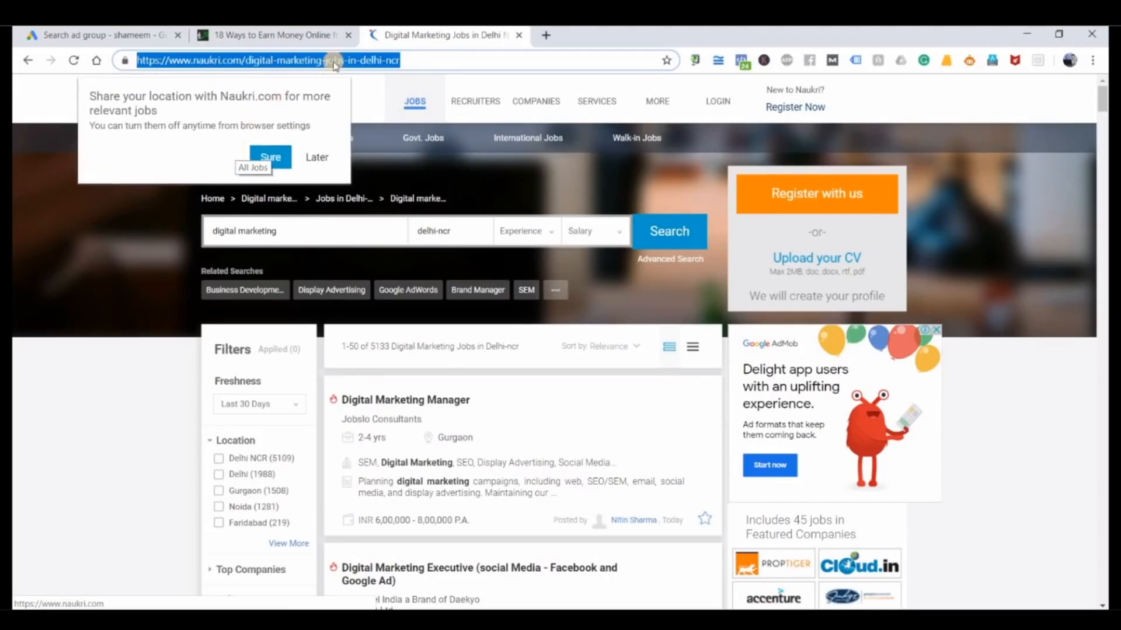
Step: Copy the Naukri.com page address again and set it as the Google Ads text ad's Final URL, checking it against the landing page
click(429, 60)
drag(99, 74, 91, 76)
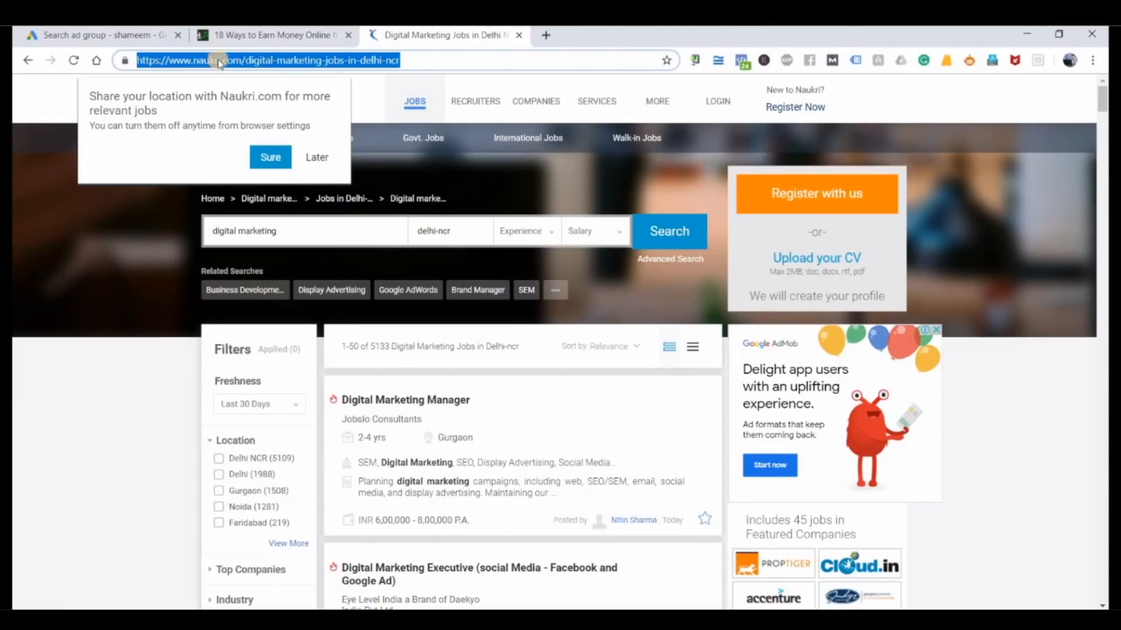
right_click(219, 58)
click(253, 133)
key(ctrl+1)
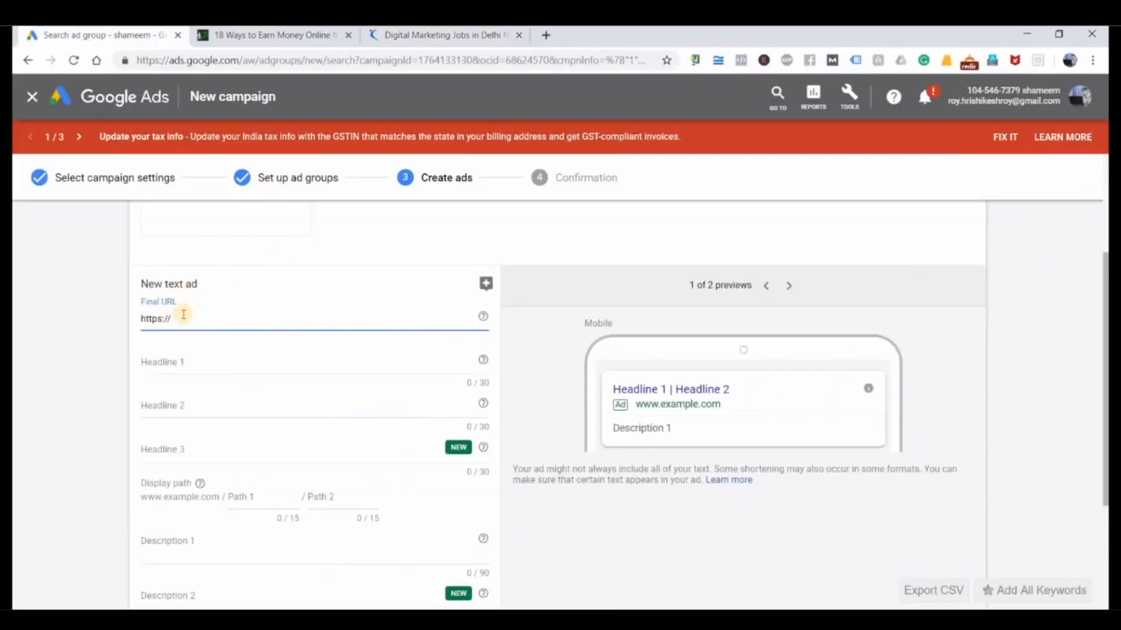
drag(179, 319, 82, 328)
key(ctrl+v)
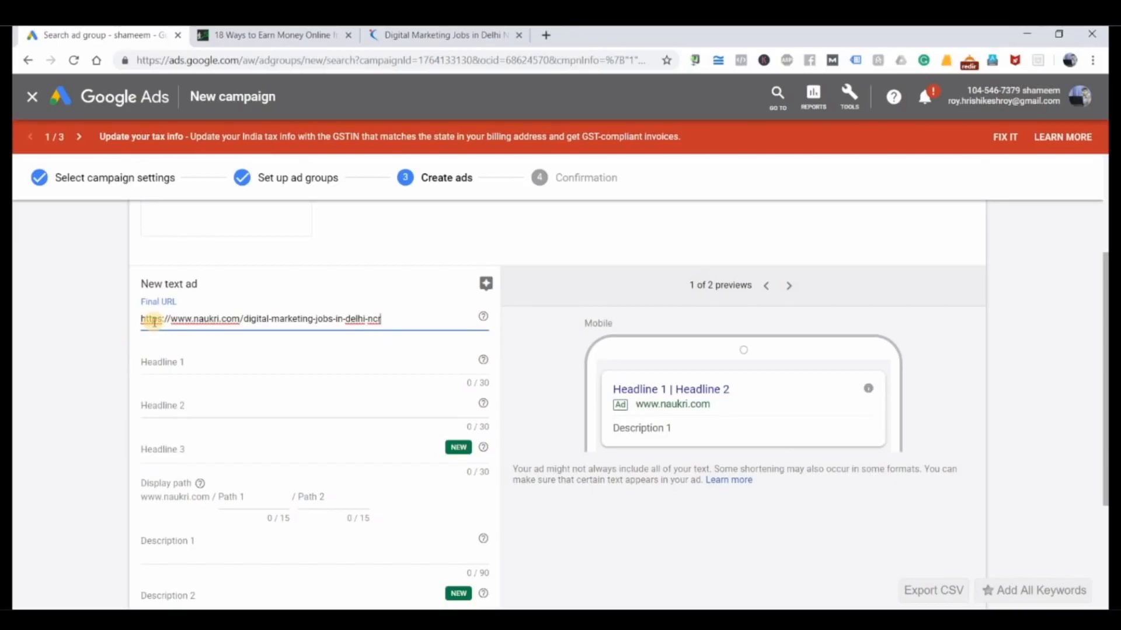
click(404, 33)
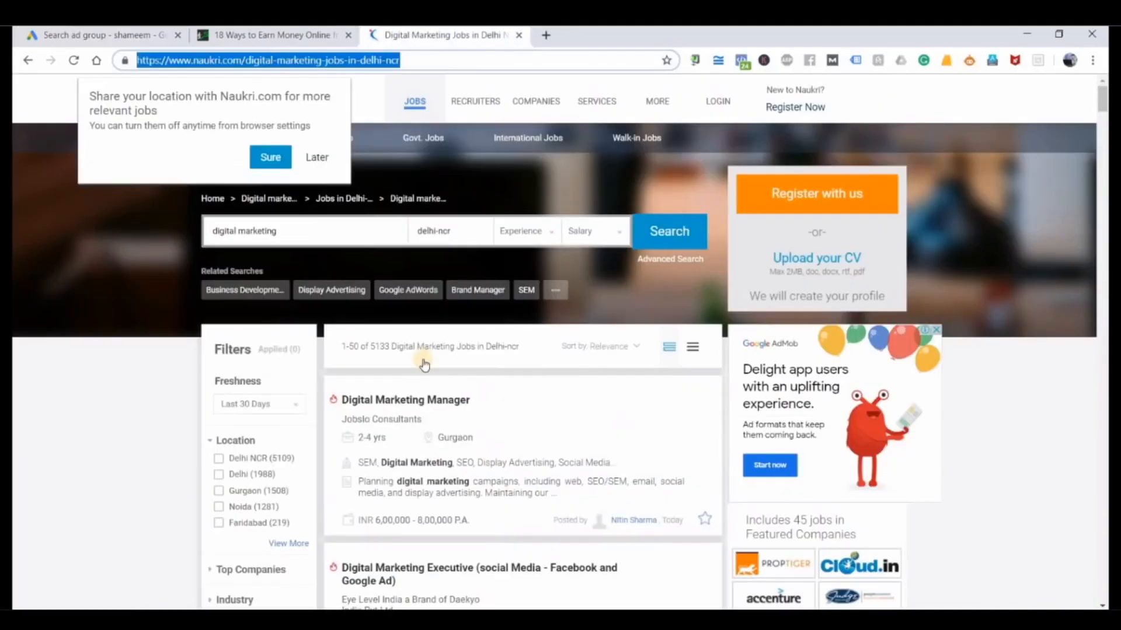
click(128, 36)
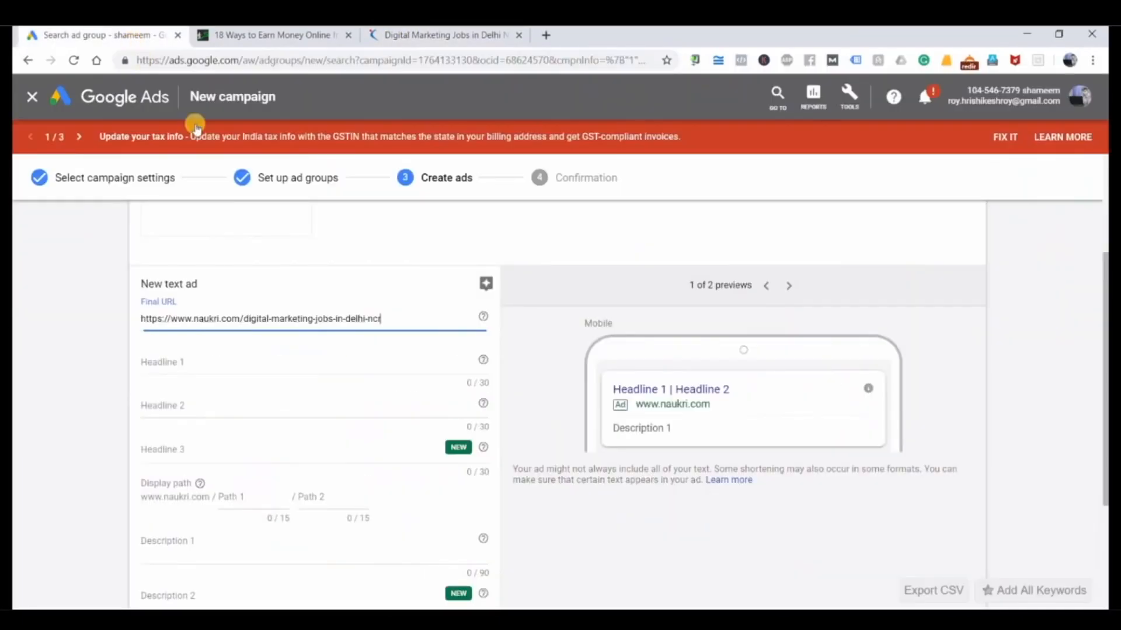
Step: Search Google for "3 bhk flats in noida" in the Naukri.com tab to examine how ad headlines look
click(199, 366)
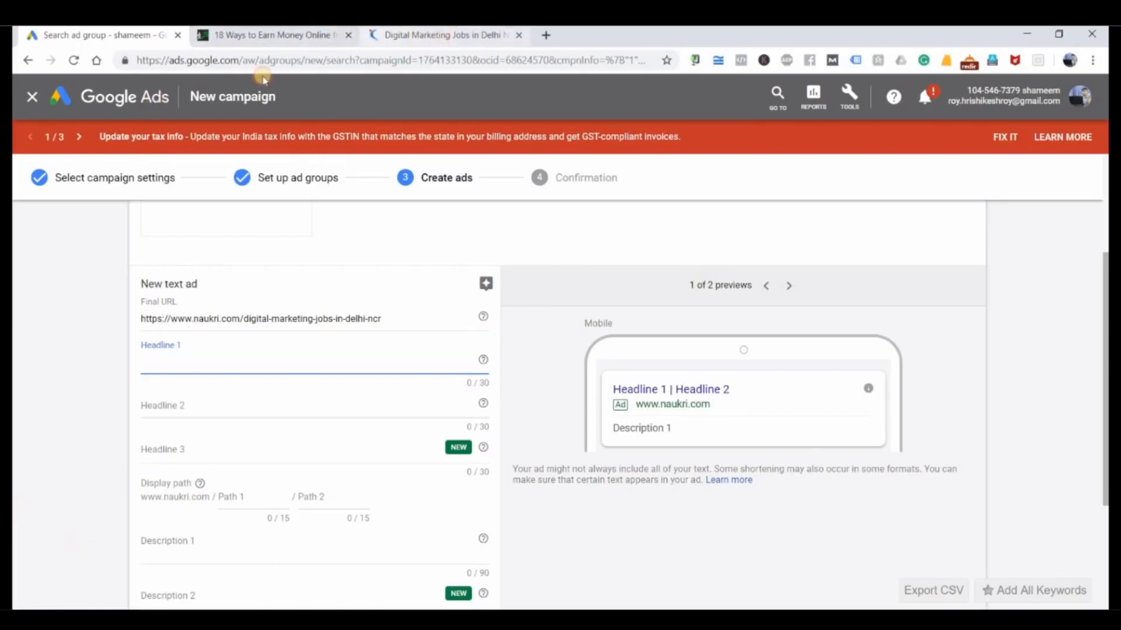
click(445, 35)
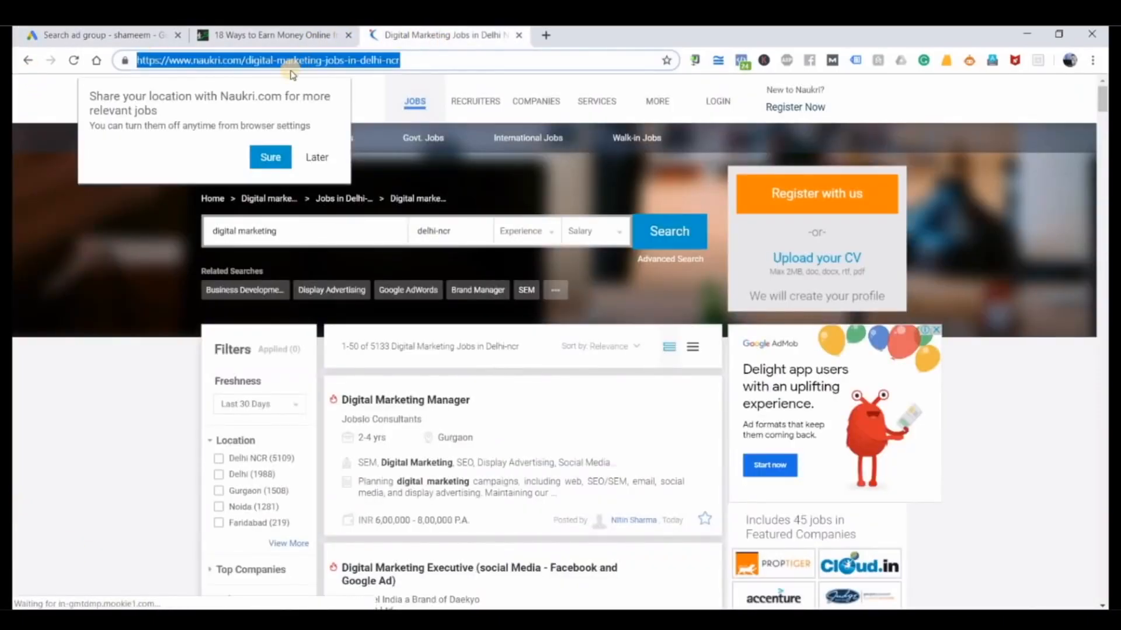
text(3)
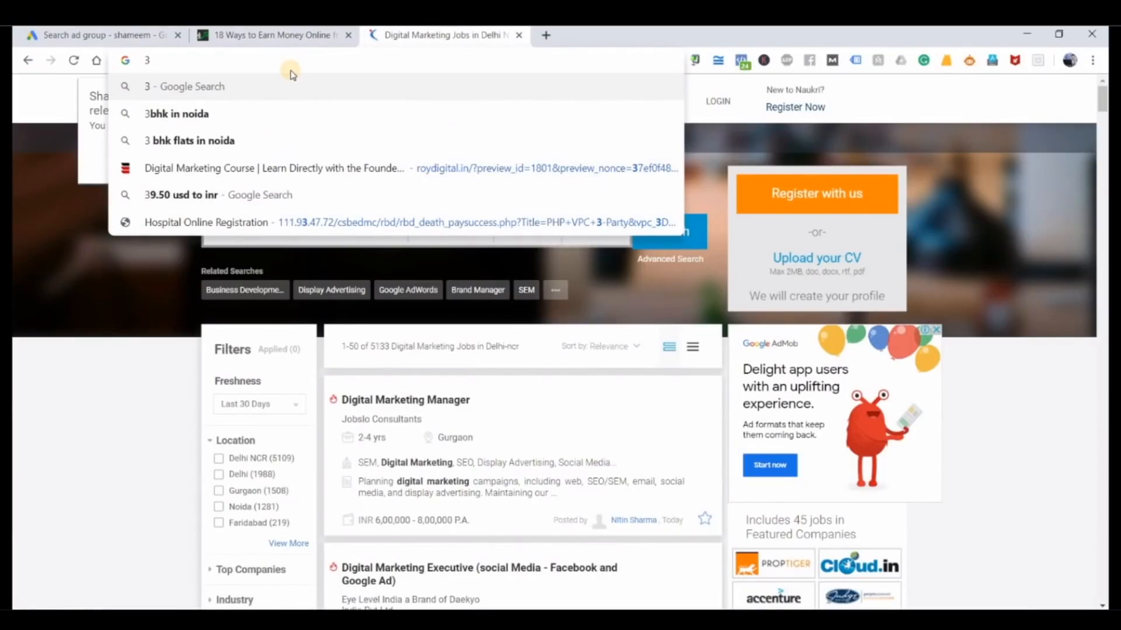
key(Down)
key(Down)
key(Return)
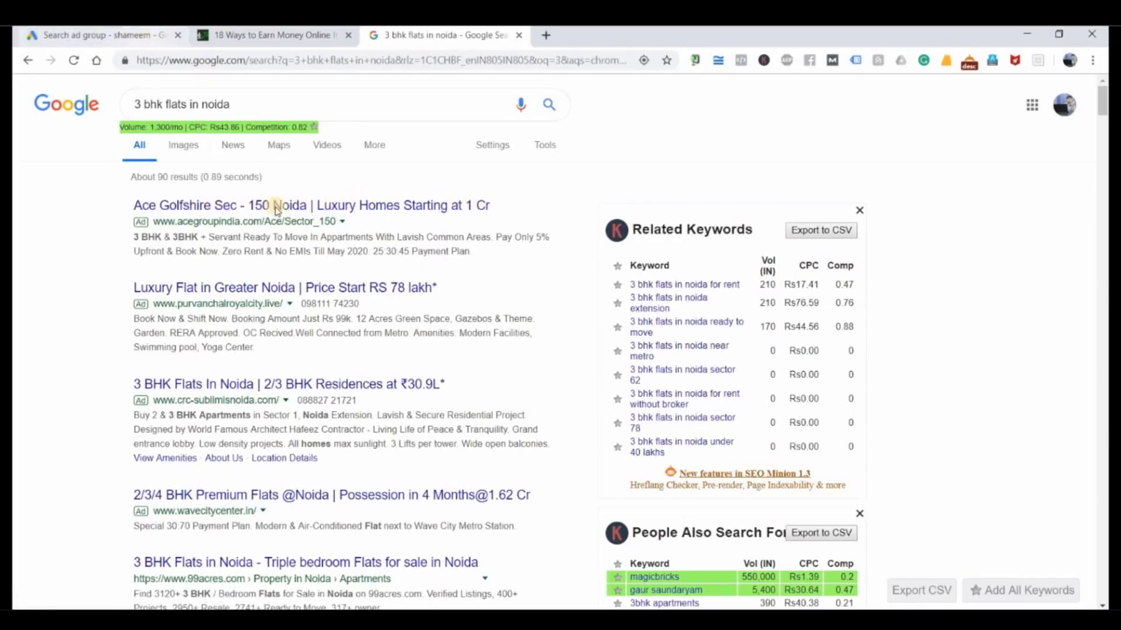
Step: Return to the Google Ads ad creation page and set Headline 1 to "Get Digital Marketing Jobs"
click(142, 35)
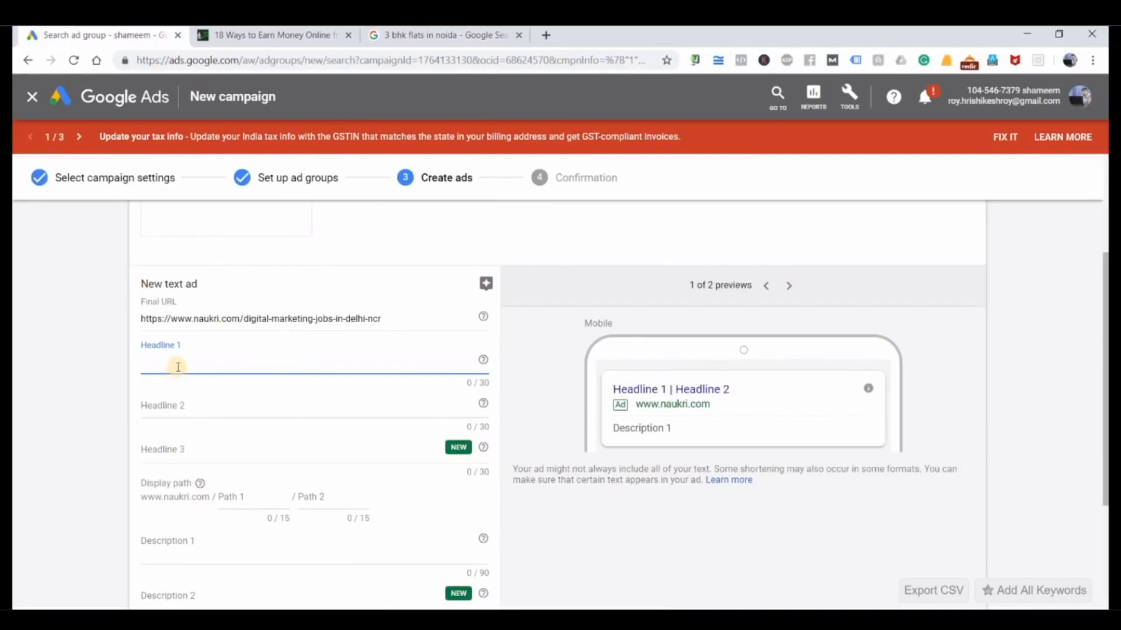
text(Get)
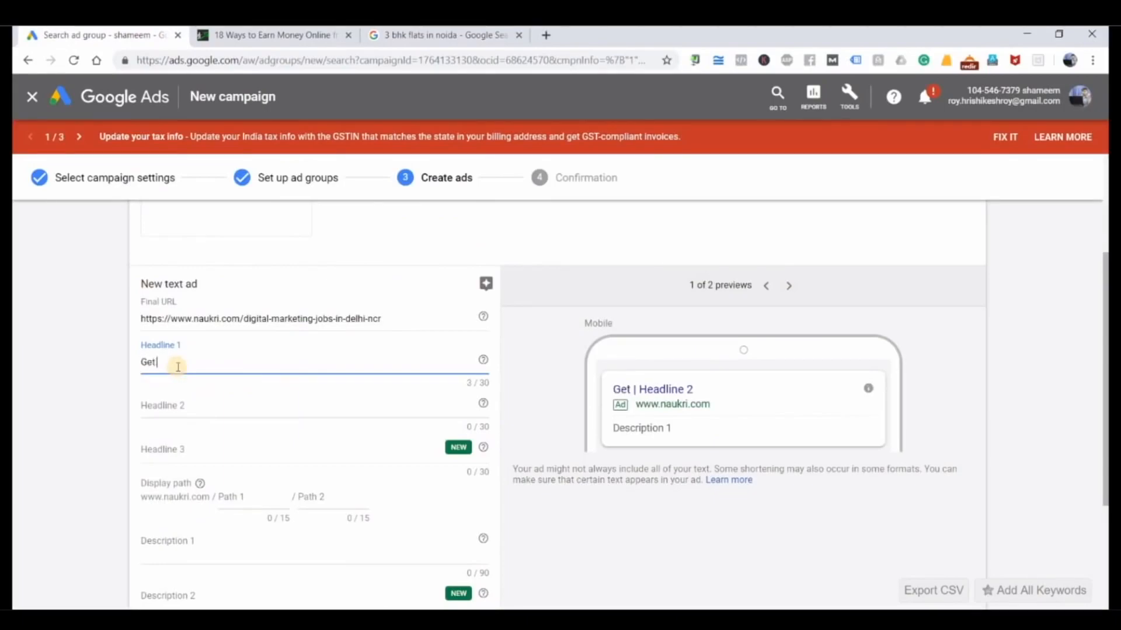
text( Digital Markeit)
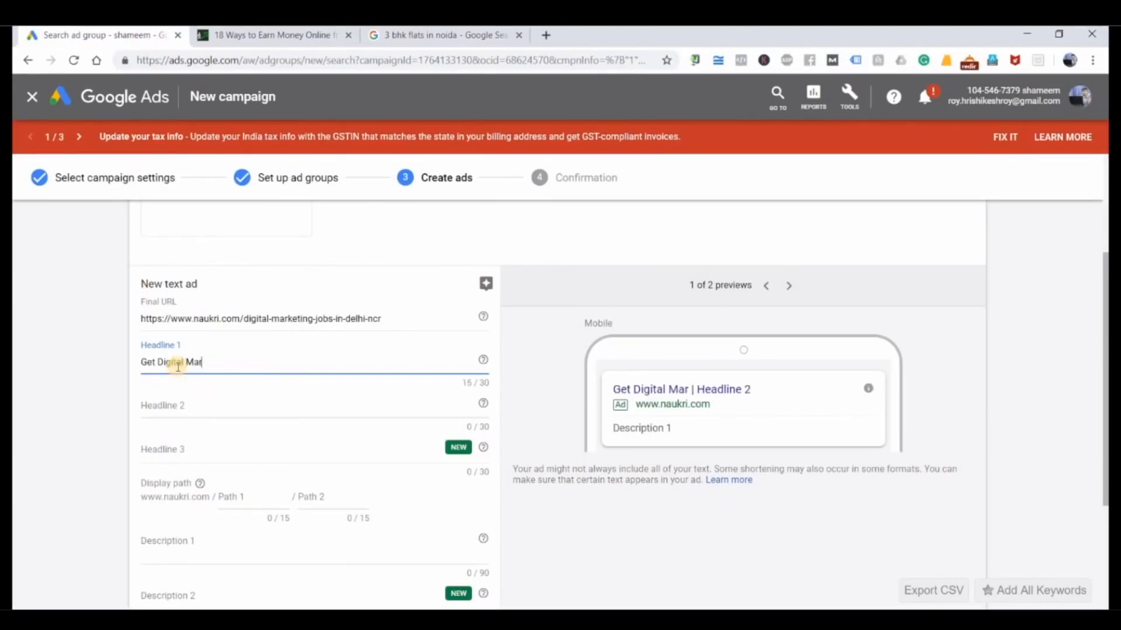
key(BackSpace)
key(BackSpace)
text(tin)
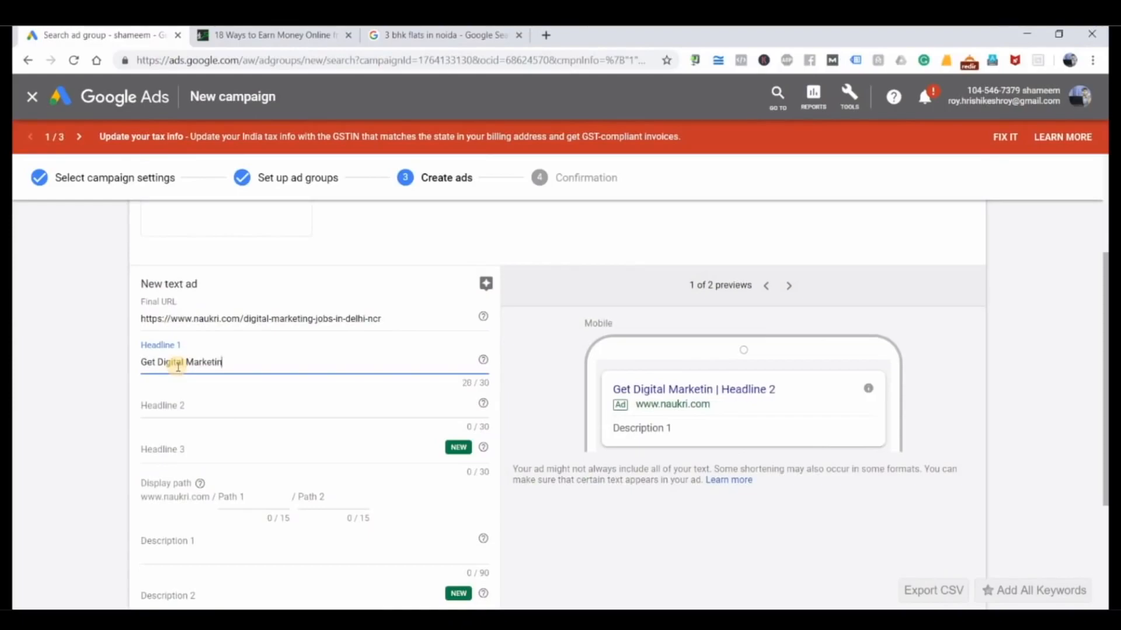
text(g Jobs)
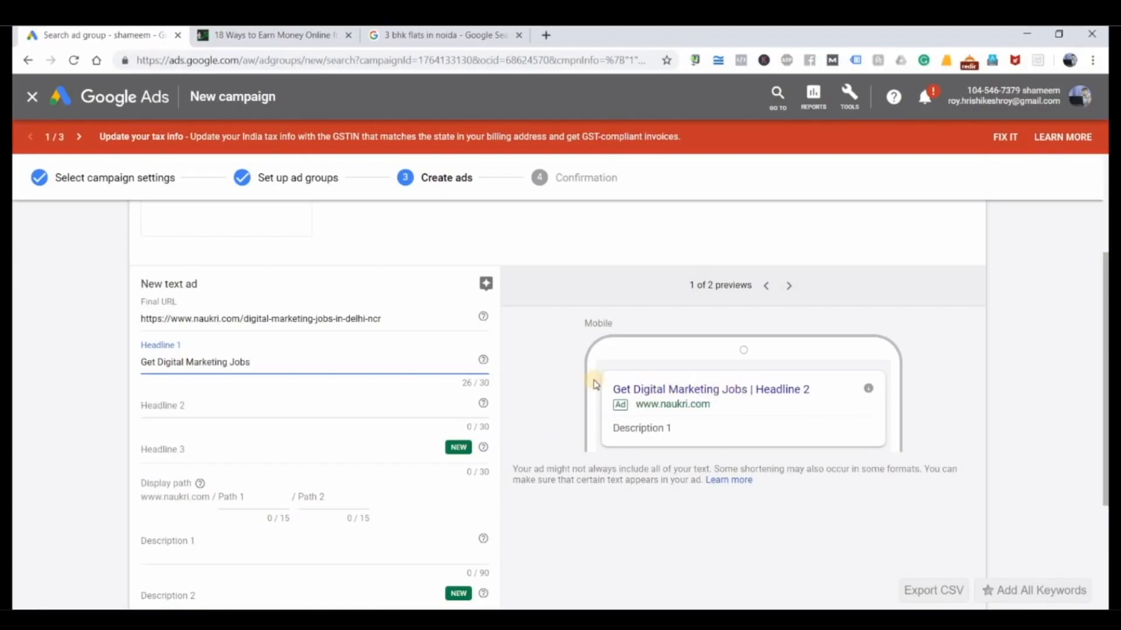
Step: Check Headline 1 against its character limit, try extending it with "in Delhi", and remove the addition
triple_click(430, 360)
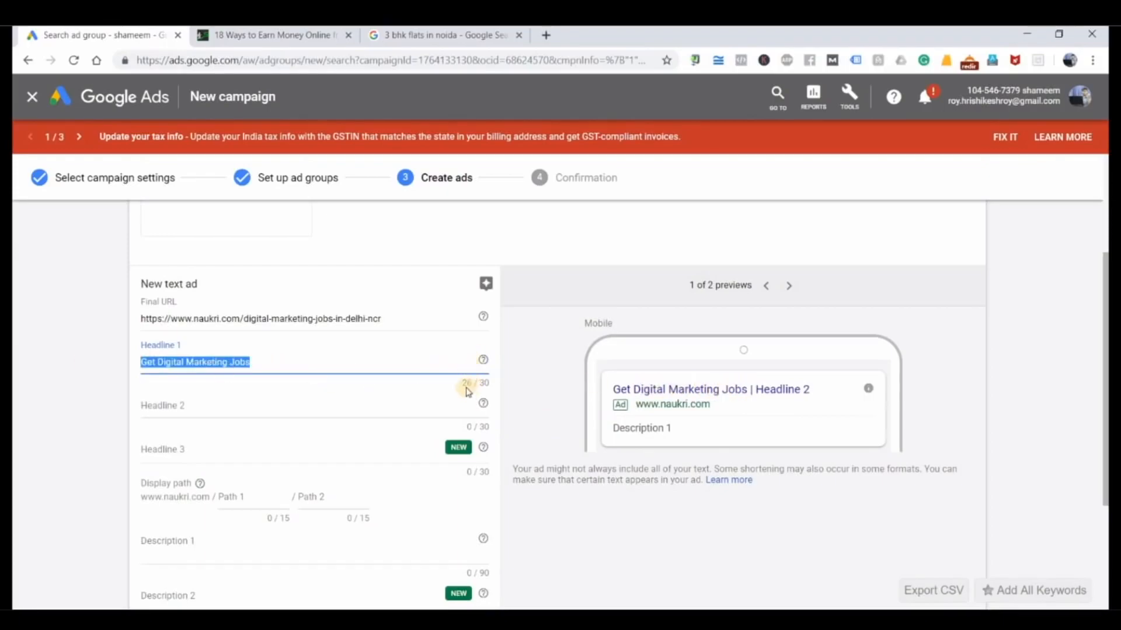
drag(491, 384, 367, 375)
triple_click(365, 367)
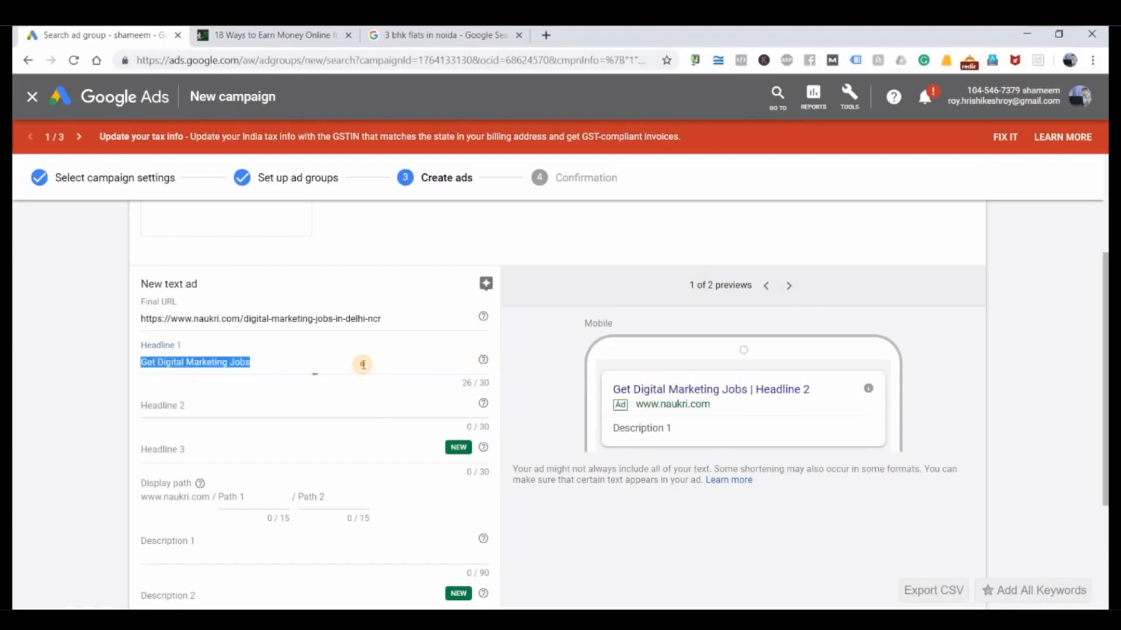
click(346, 367)
text(in Delhi)
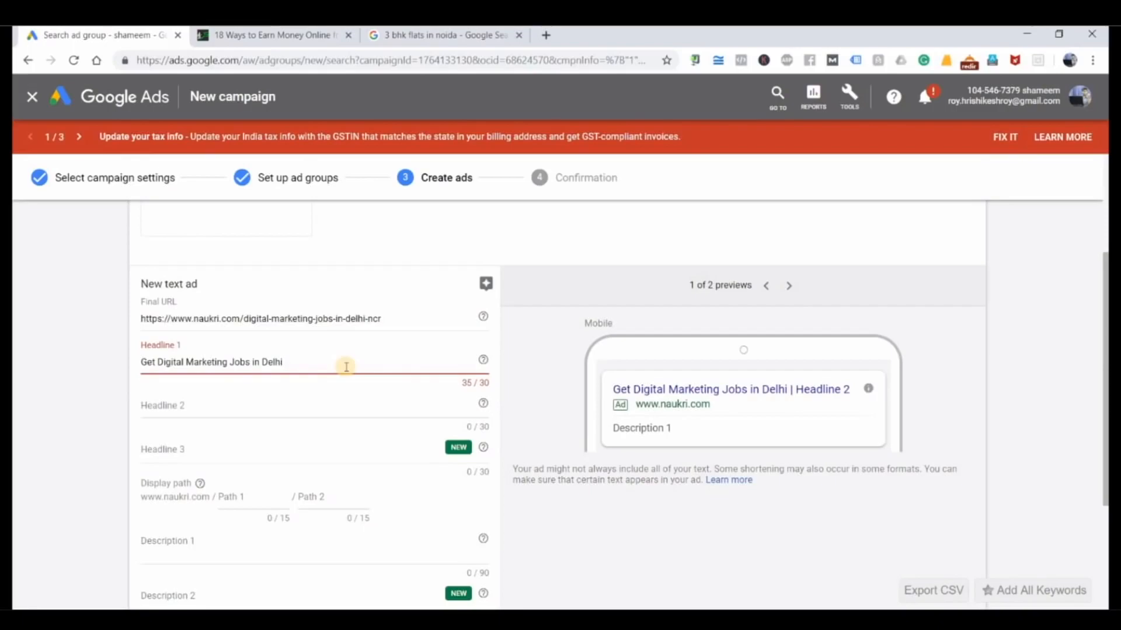
key(BackSpace)
key(BackSpace)
key(BackSpace)
key(BackSpace)
key(BackSpace)
key(BackSpace)
key(BackSpace)
key(BackSpace)
key(BackSpace)
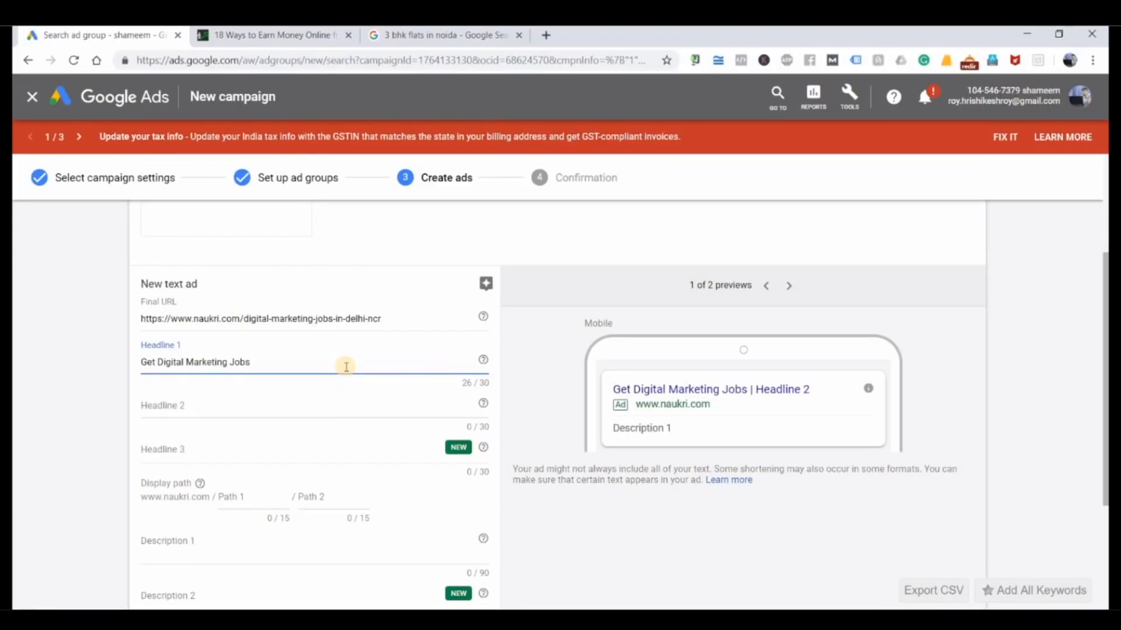
Step: Set the text ad's Headline 2 to "Maximum package is Rs.30,000"
click(264, 407)
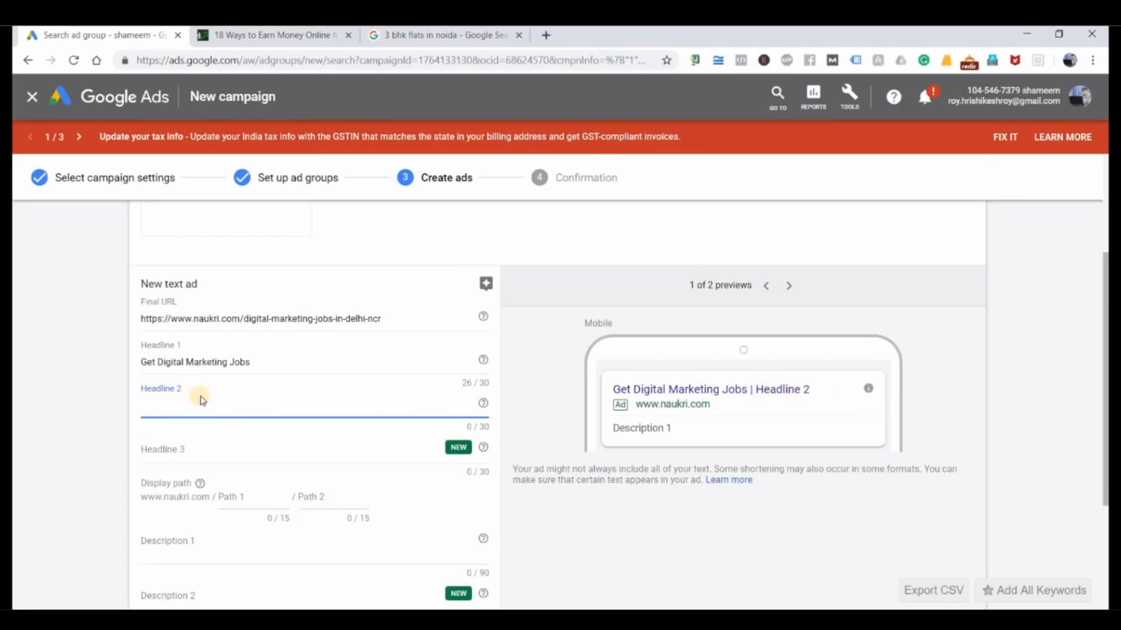
text(Maximum package)
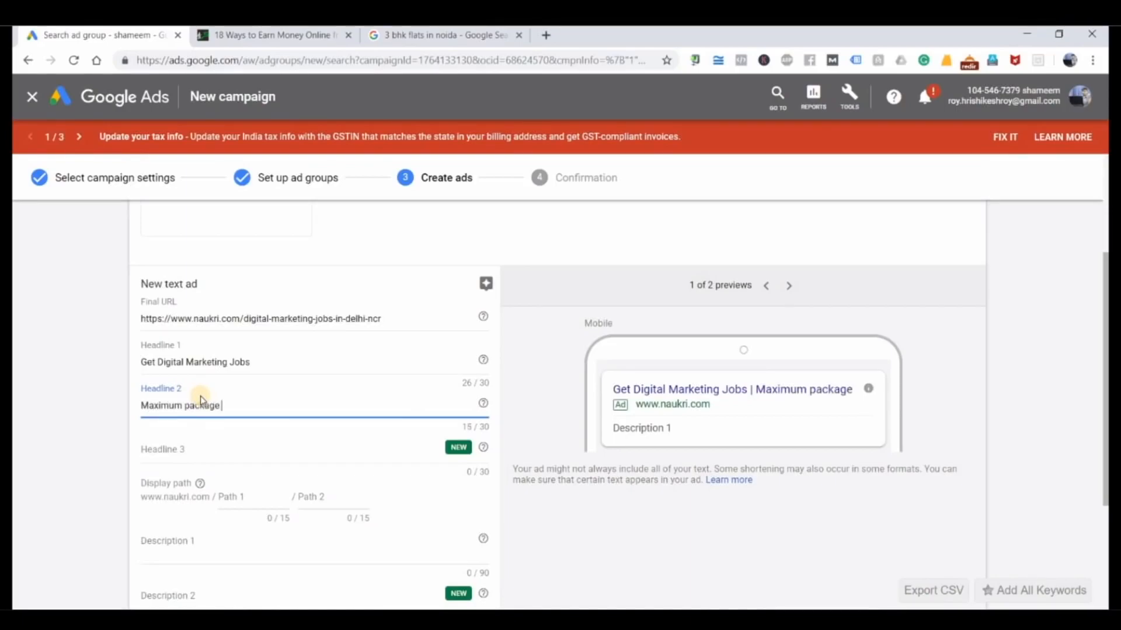
text( is Rs3)
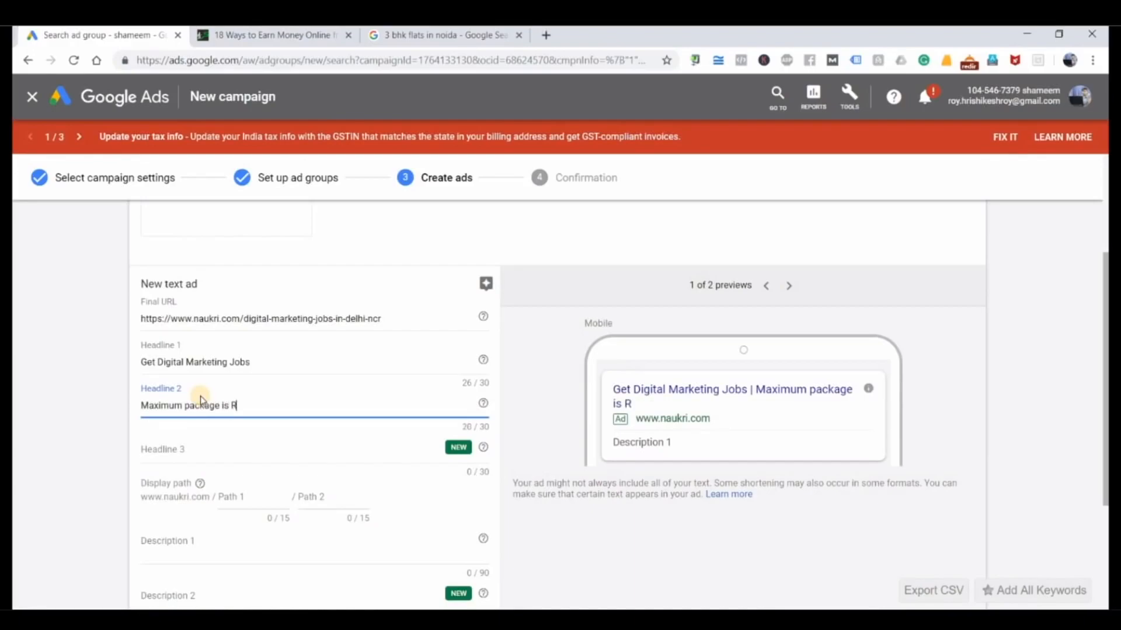
key(BackSpace)
text(.30000)
key(Left)
key(Left)
key(Left)
text(,)
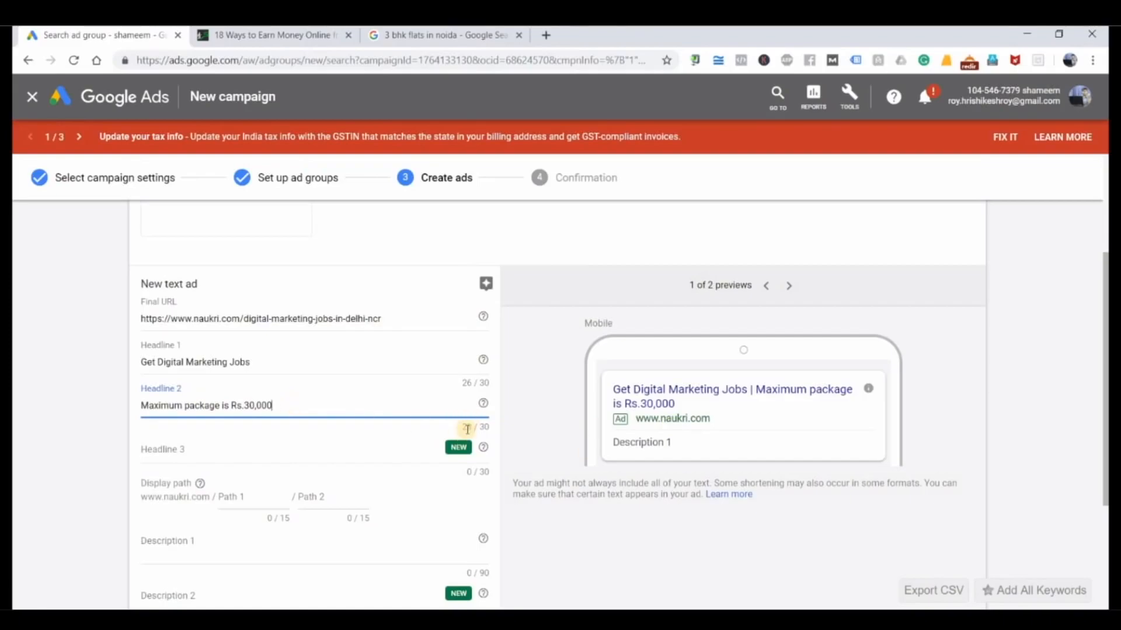
Step: Set Headline 3 to "Apply Today" and compare the ad preview with the ads in the "3 bhk flats in noida" Google results
click(212, 458)
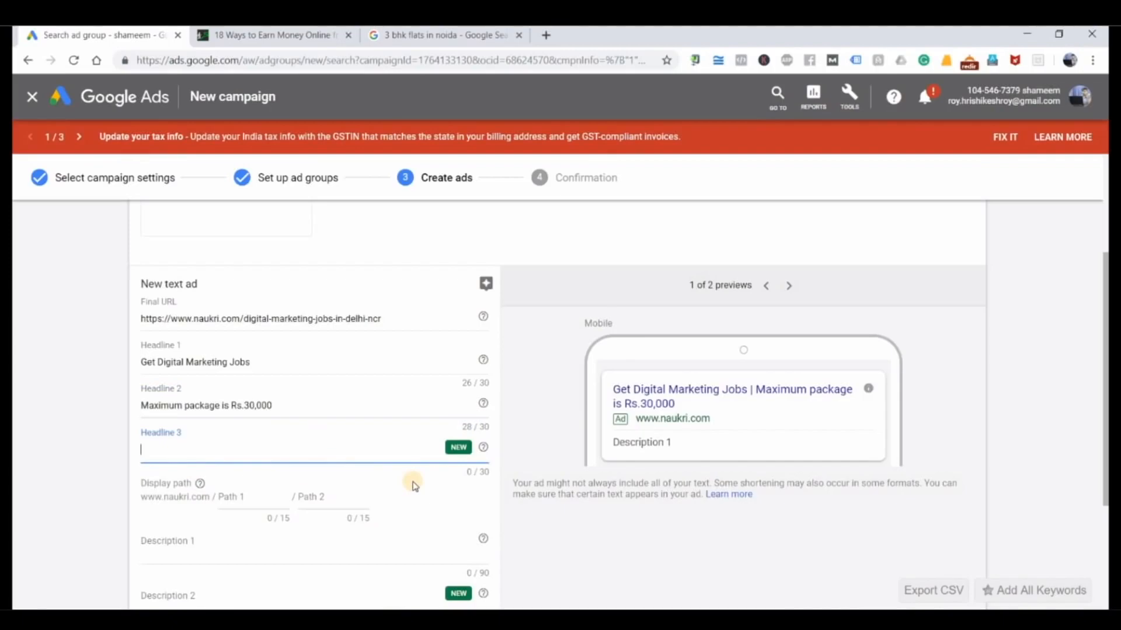
text(Righ)
text(Apply Today)
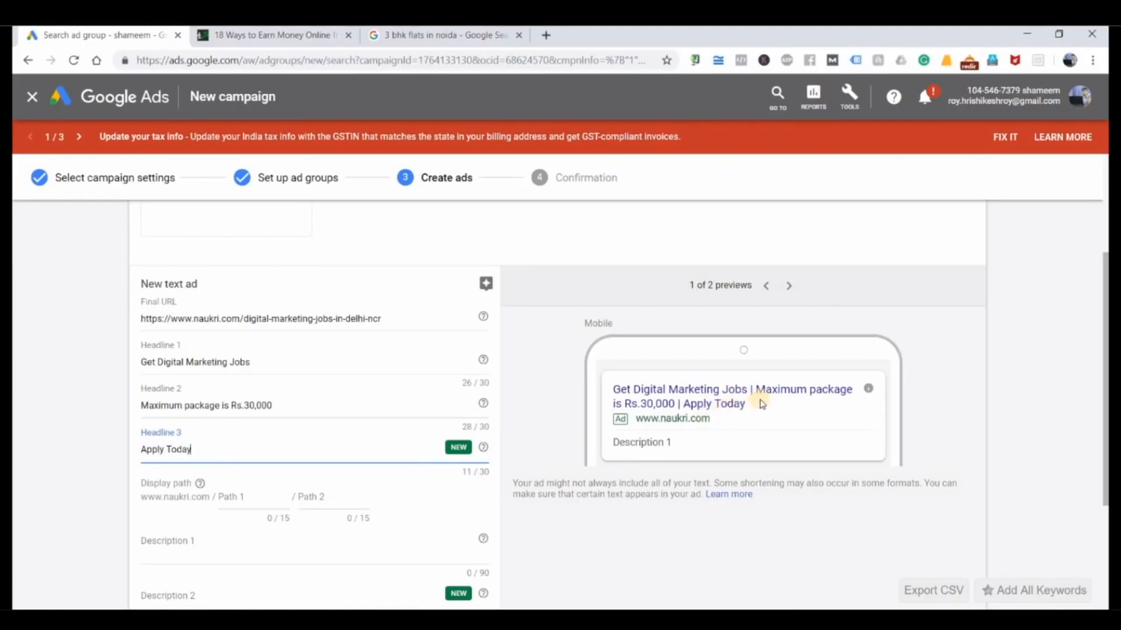
click(706, 407)
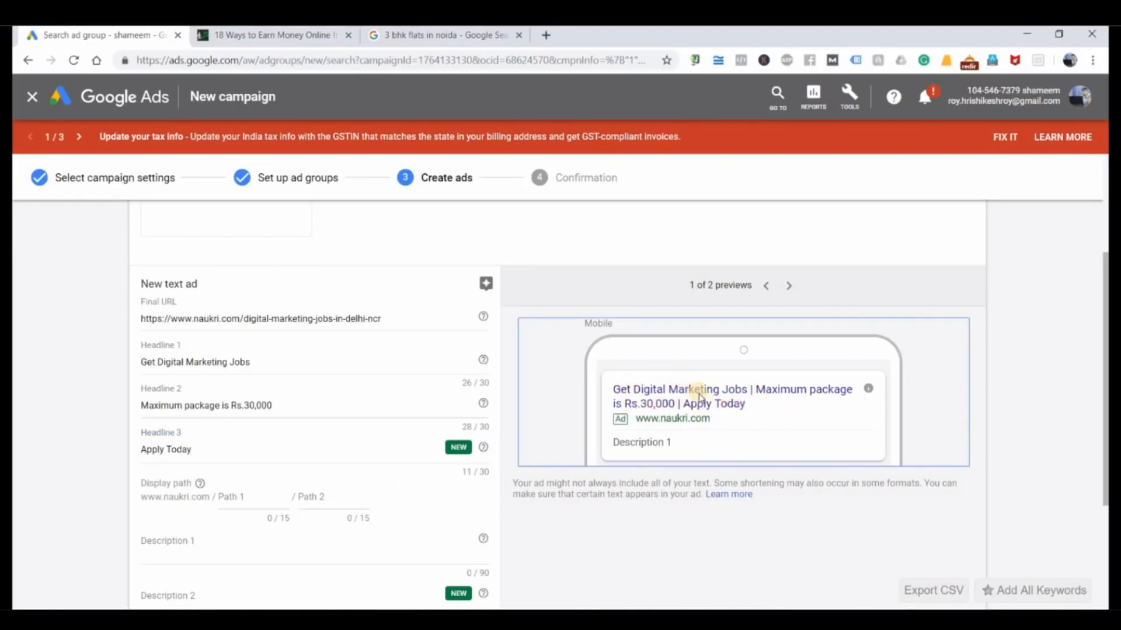
click(445, 35)
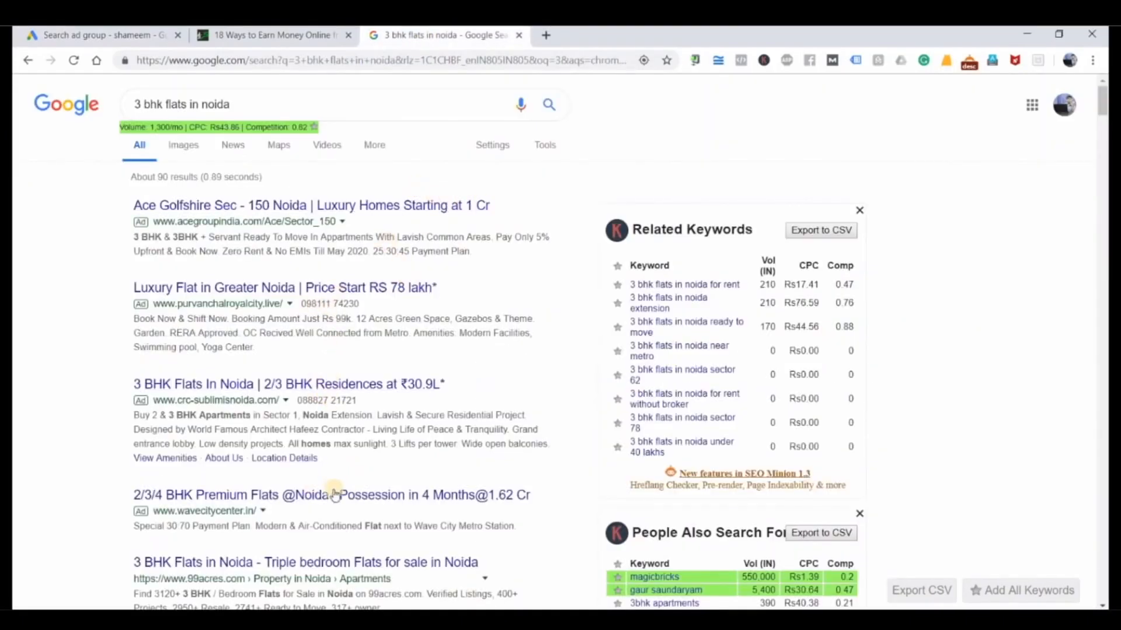
click(134, 35)
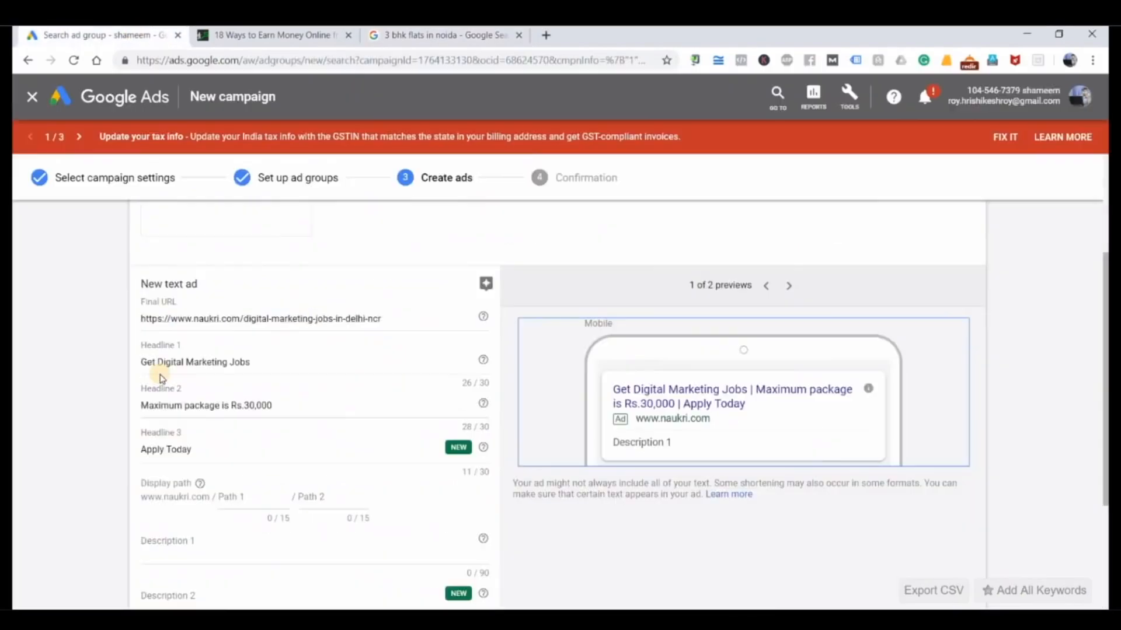
Step: Try "jobs" and "digitalmarketing" as the ad's display path and clear the second path
scroll(158, 397, down, 1)
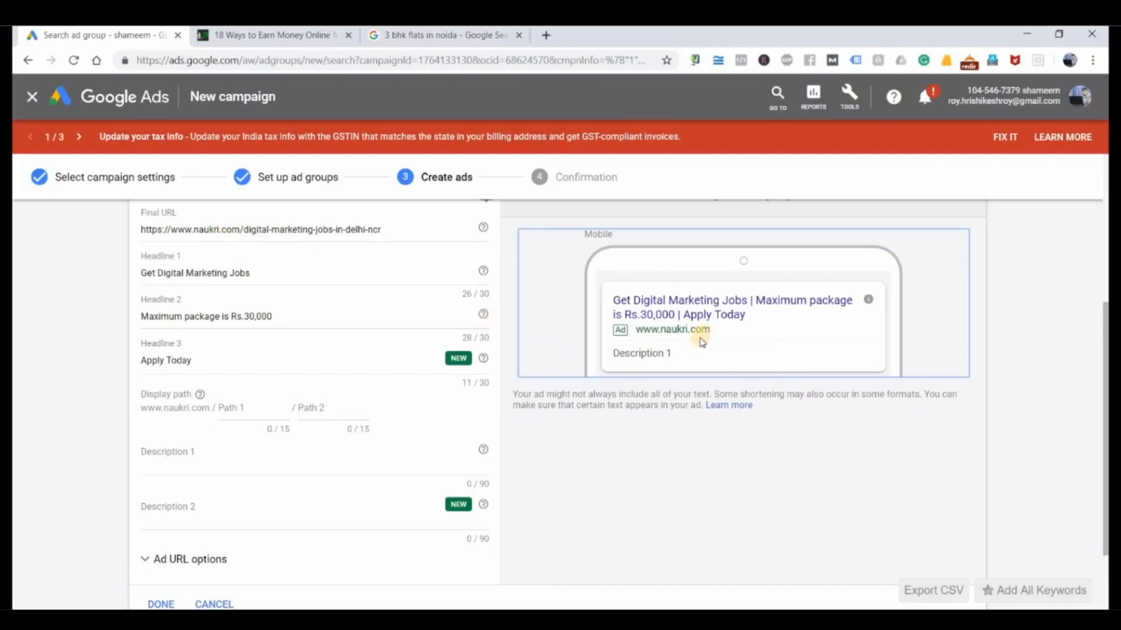
click(252, 407)
text(jobs)
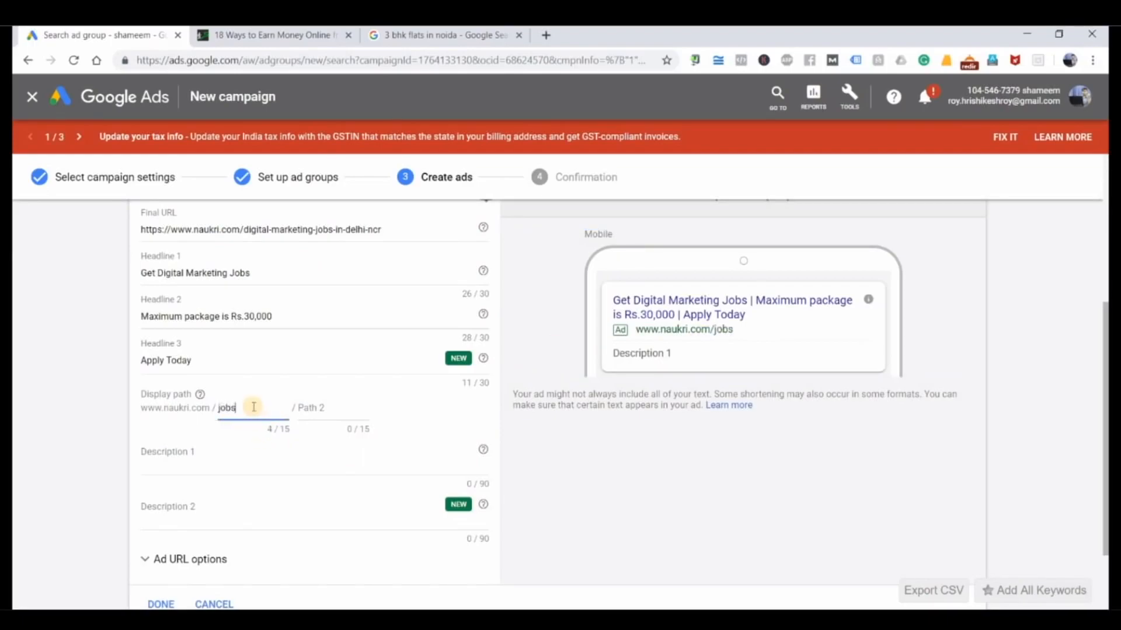
key(Tab)
text(digi)
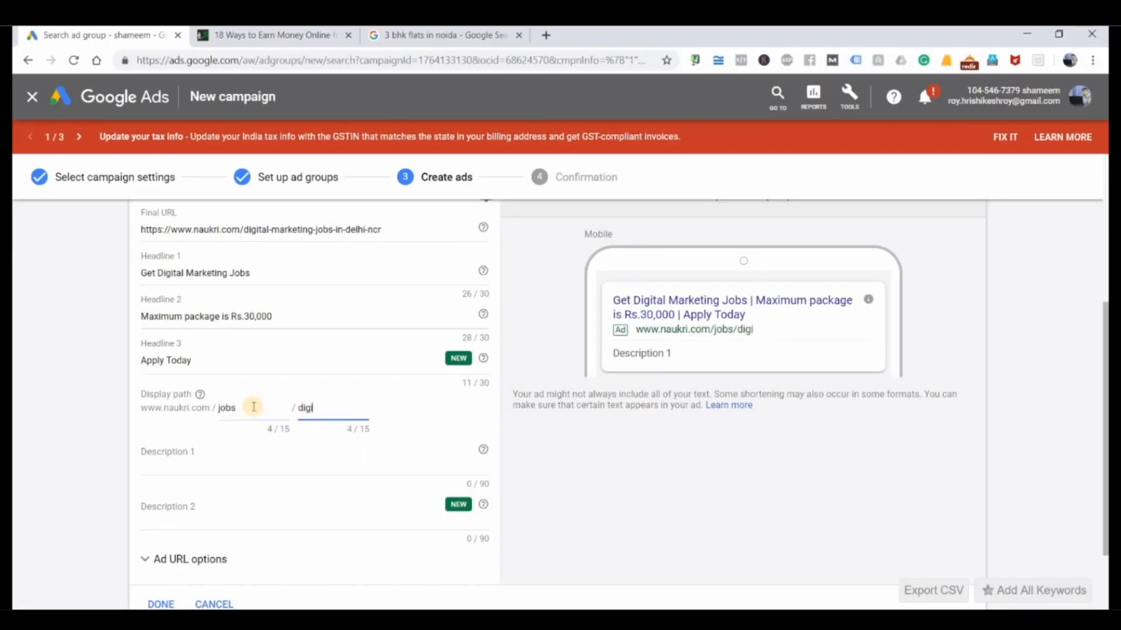
text(talmarketing)
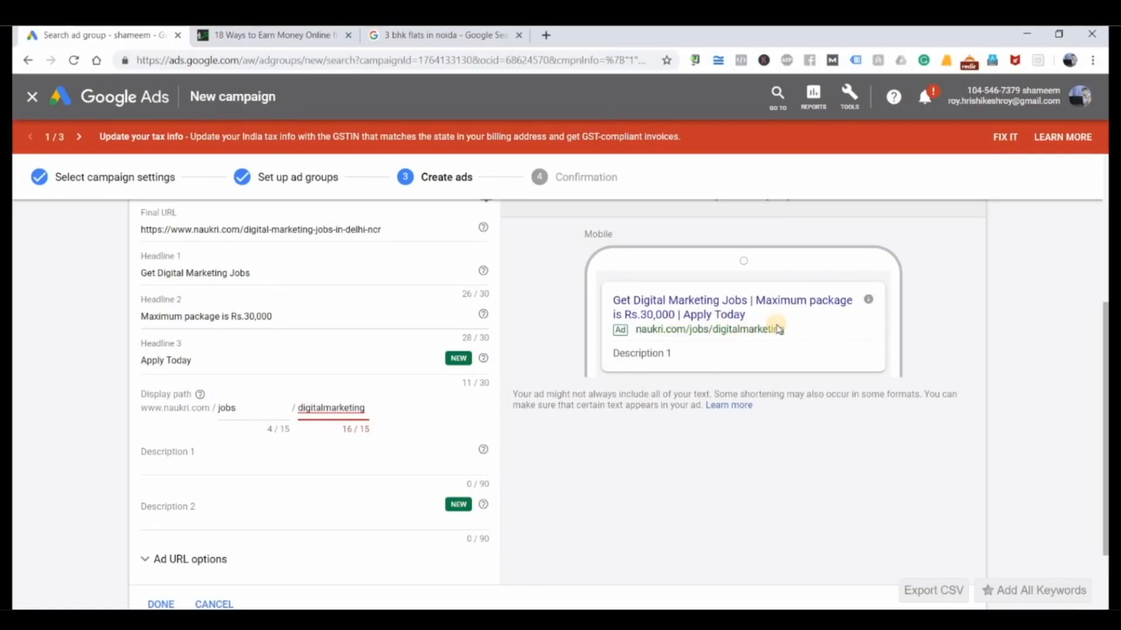
key(BackSpace)
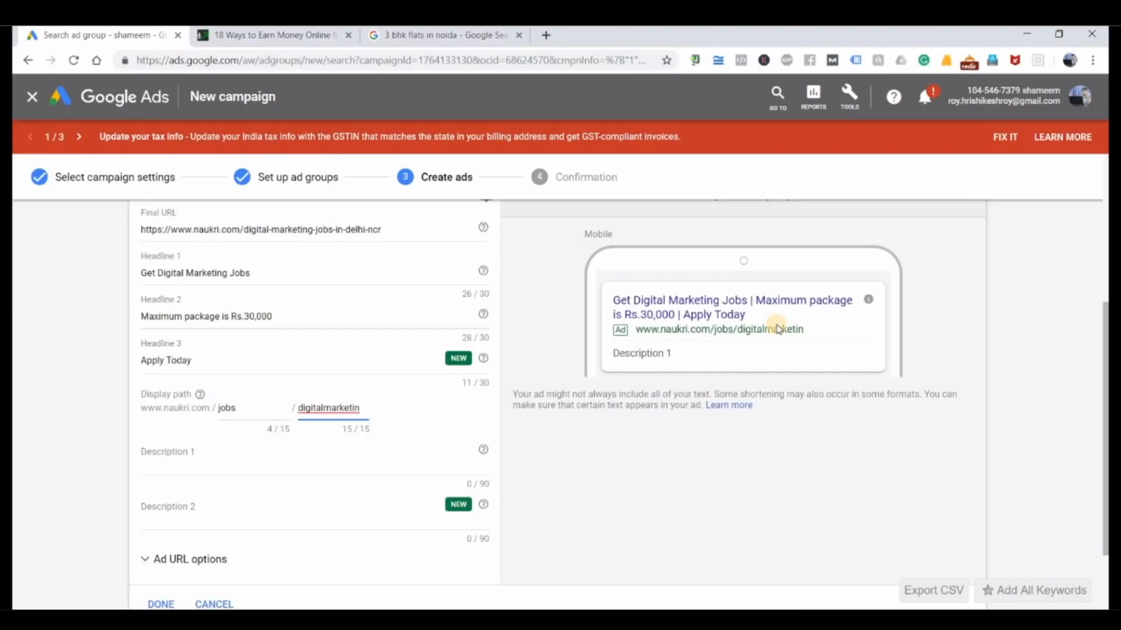
key(BackSpace)
key(BackSpace)
key(BackSpace)
key(BackSpace)
key(BackSpace)
key(BackSpace)
key(BackSpace)
key(BackSpace)
key(BackSpace)
key(BackSpace)
key(BackSpace)
key(BackSpace)
key(BackSpace)
key(BackSpace)
key(BackSpace)
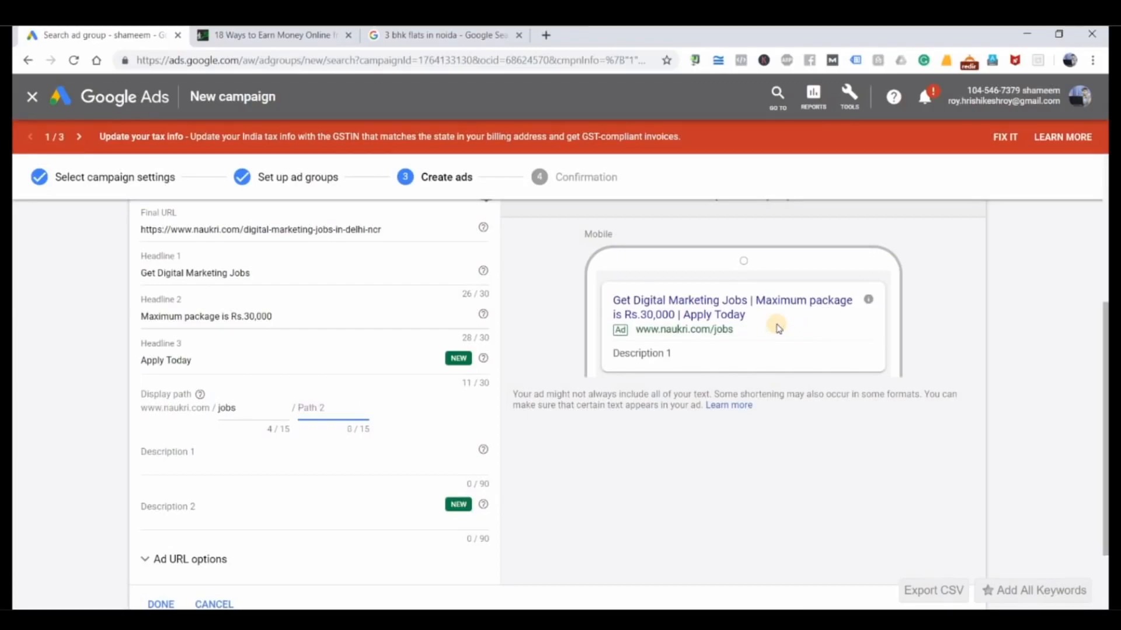
Step: Set the ad's display path to "digital" and "marketing"
click(198, 420)
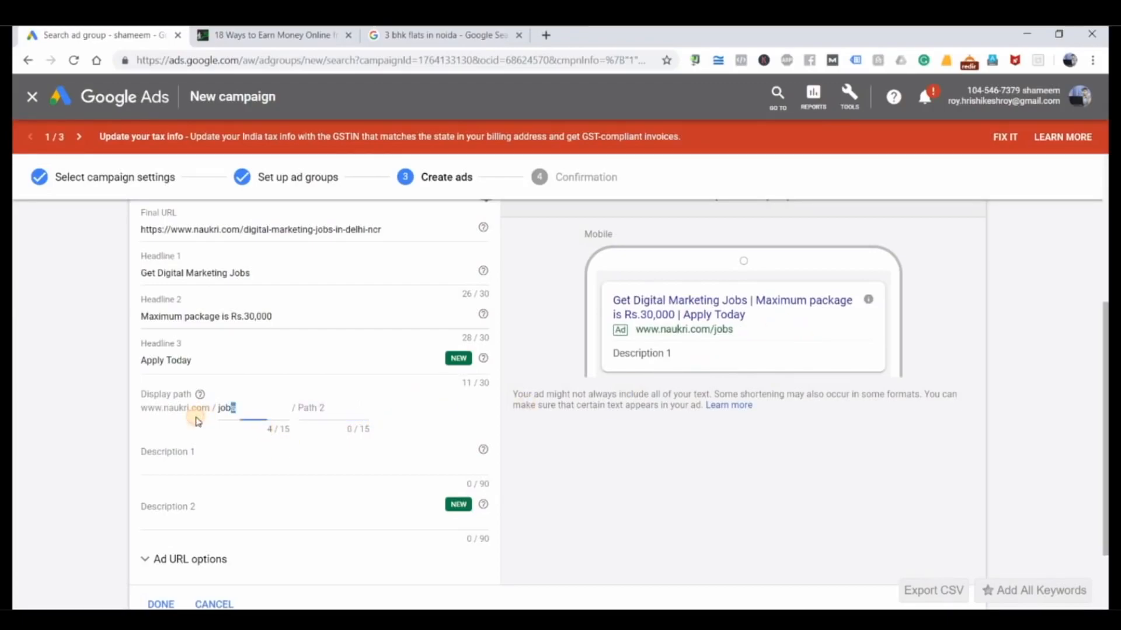
key(ctrl+a)
text(digital)
key(Tab)
text(mark)
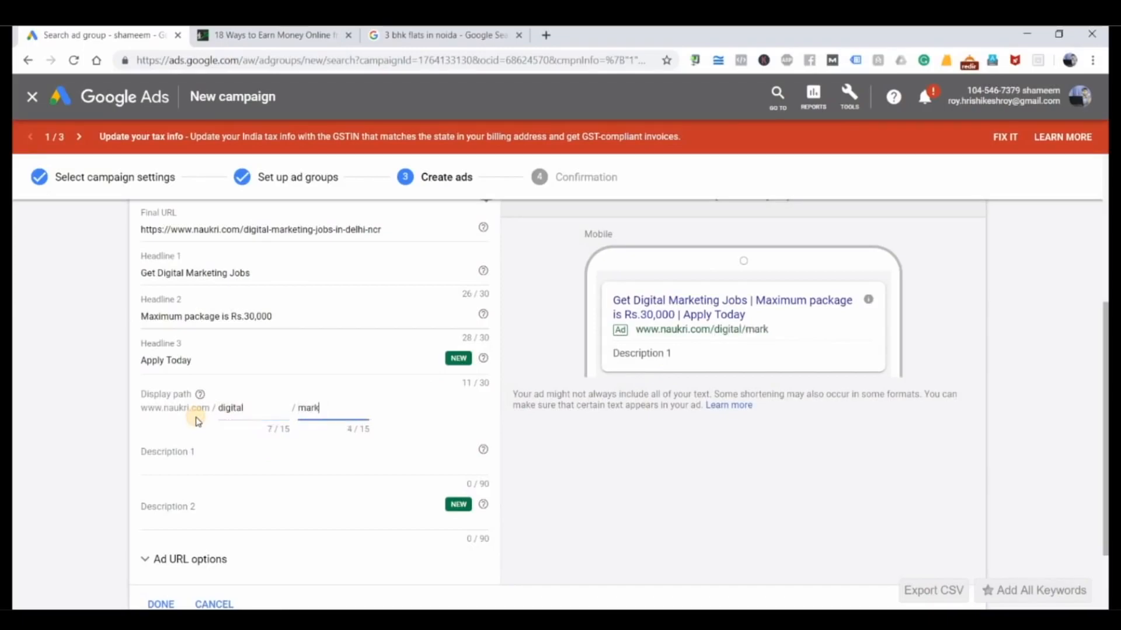
text(eting)
Step: Examine the description of the Greater Noida luxury flat ad in the Google results as a model for Description 1, returning to the ad form
click(293, 460)
click(444, 36)
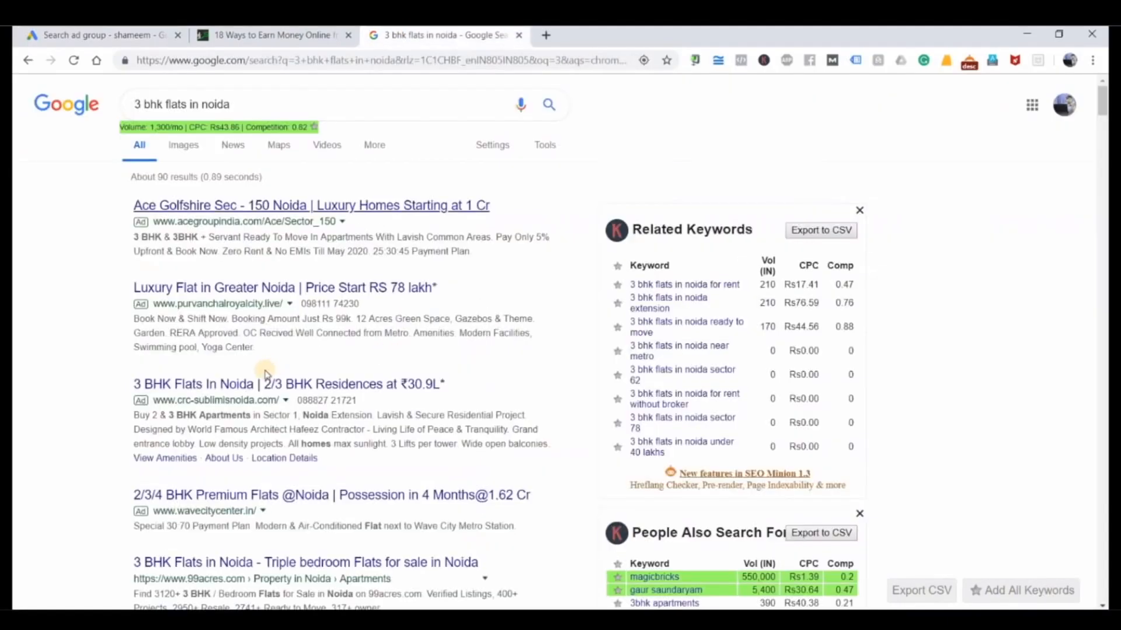
drag(256, 350, 132, 321)
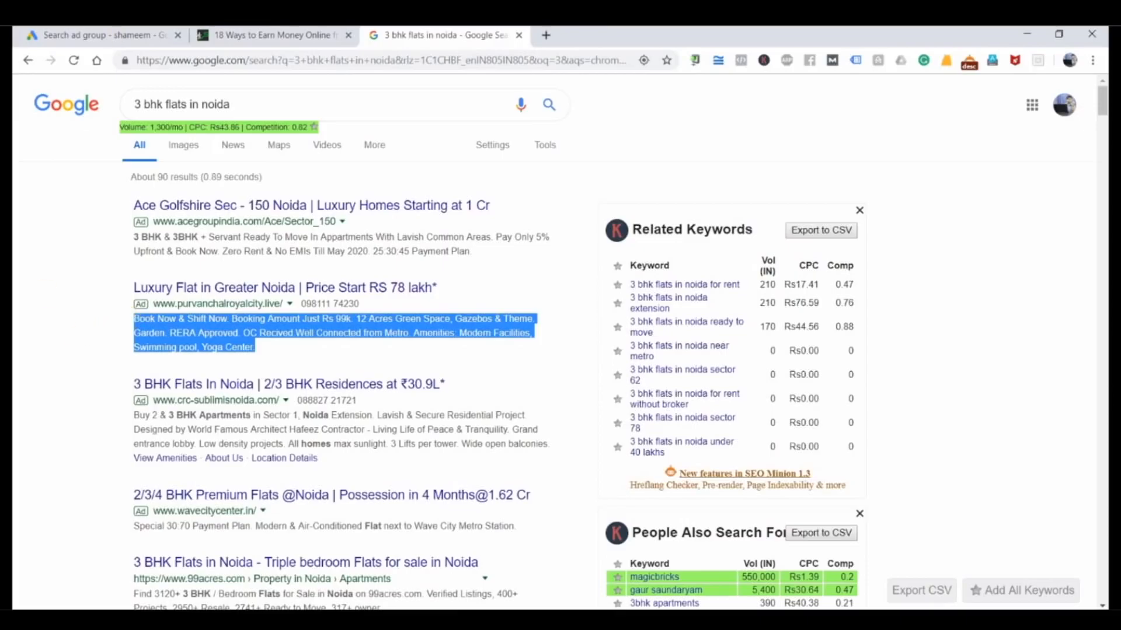
click(133, 32)
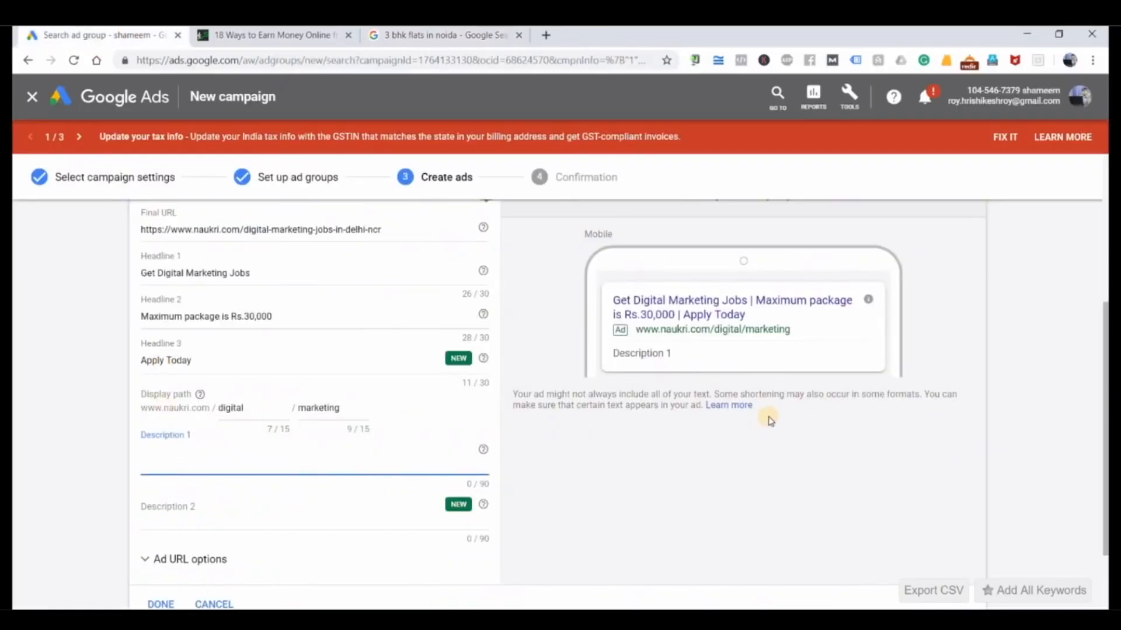
Step: Enter "We are hiring the right candidates for our company." as the opening sentence of Description 1
text(We a)
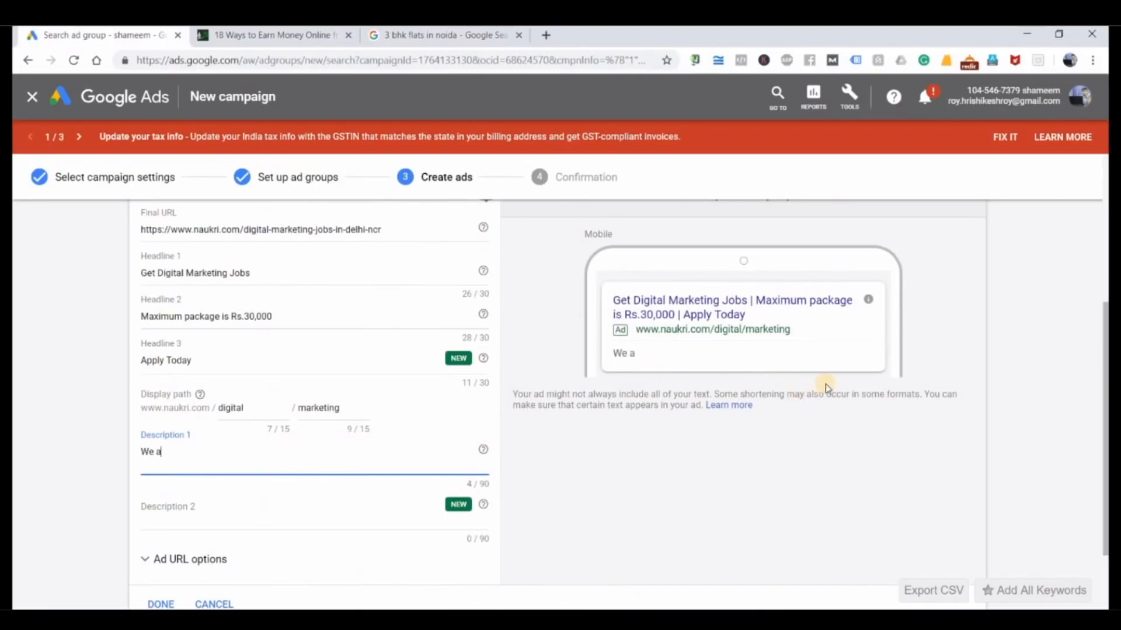
text(re hiring the right candid)
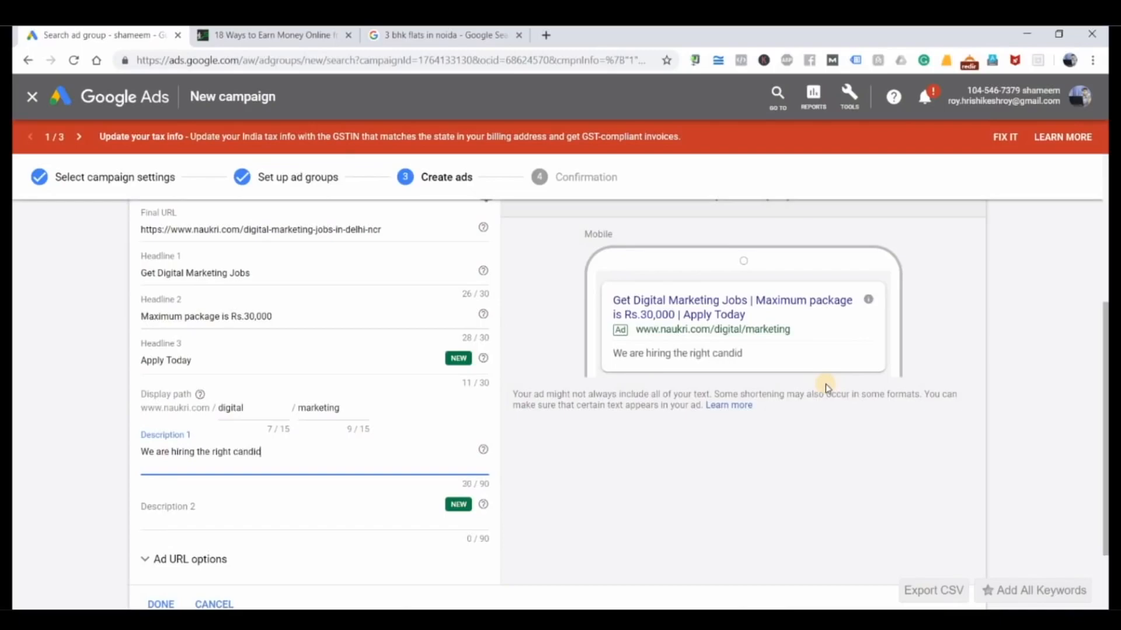
text(ates for our)
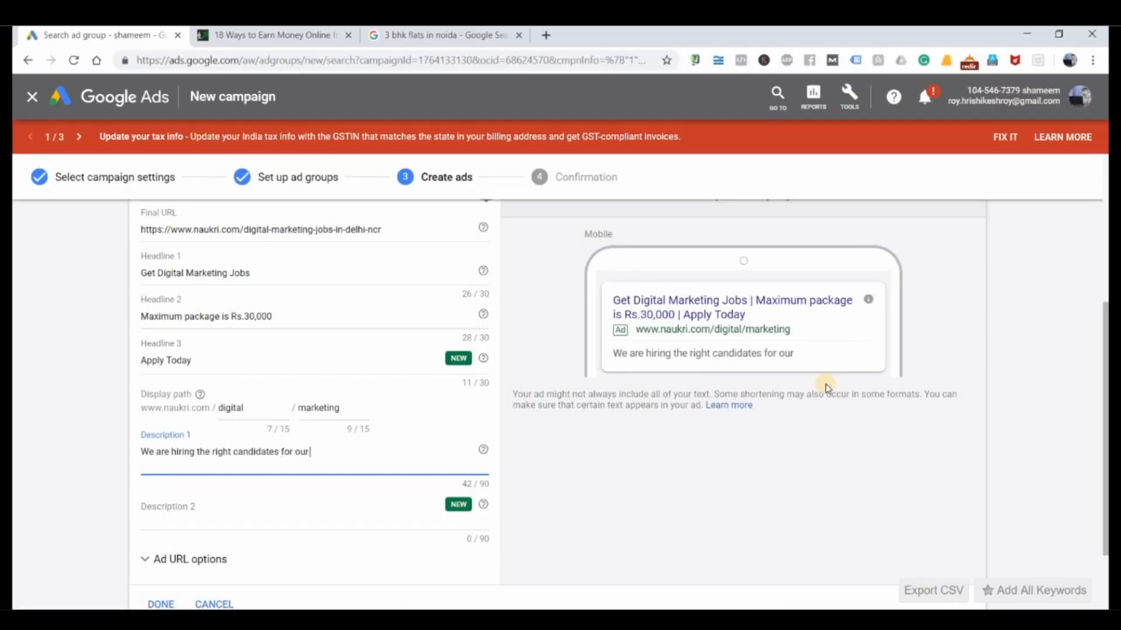
text( company. Peop)
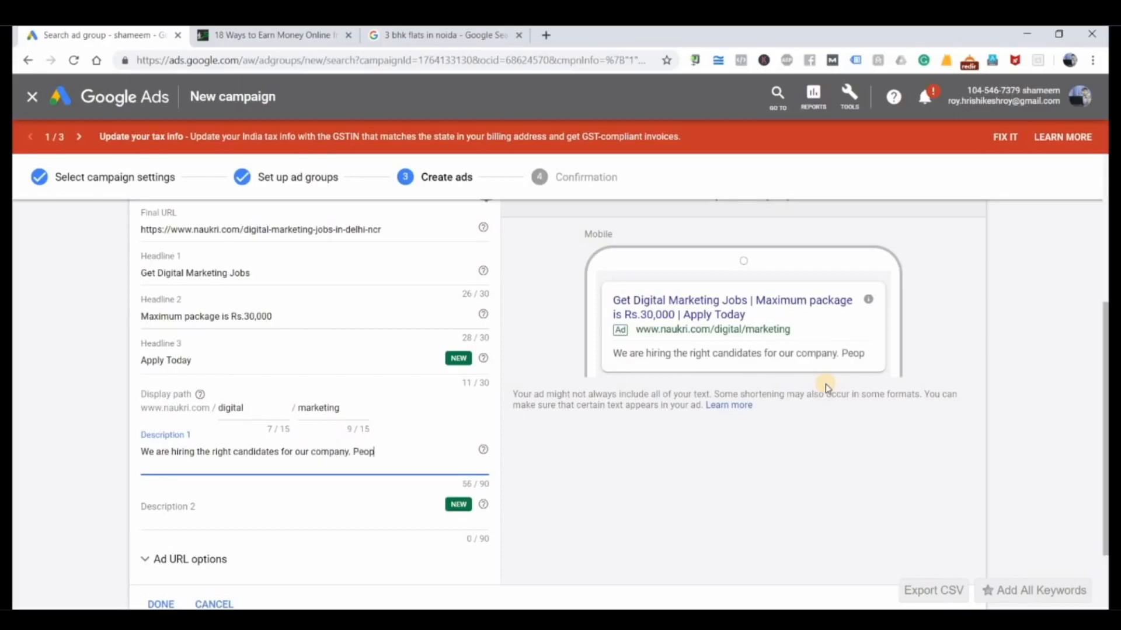
text(le who wants to)
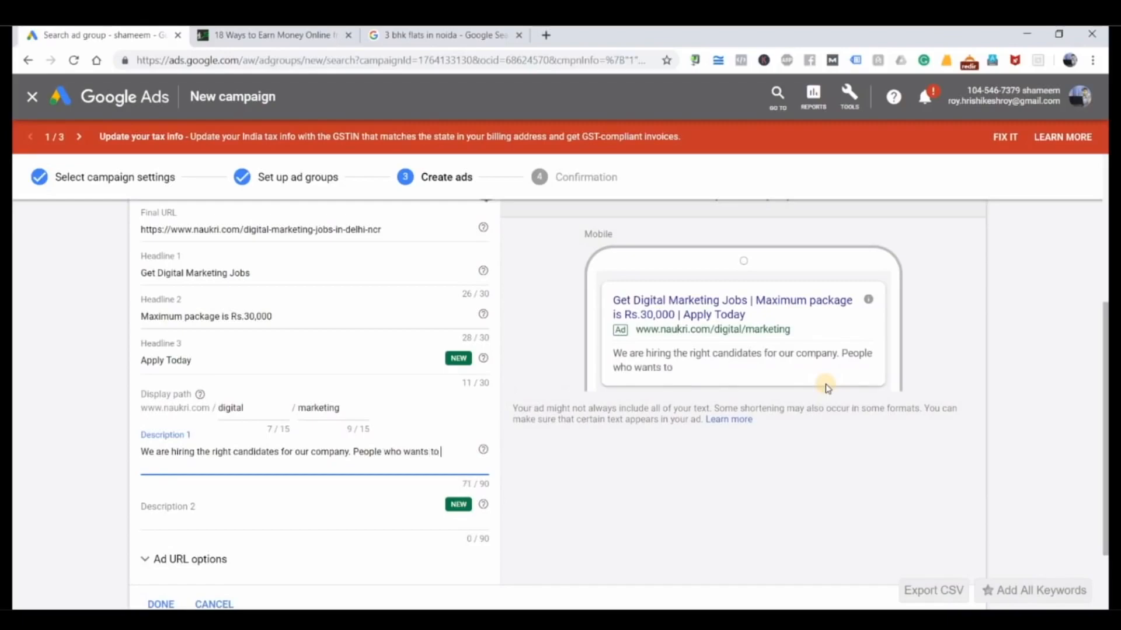
text( apply send your)
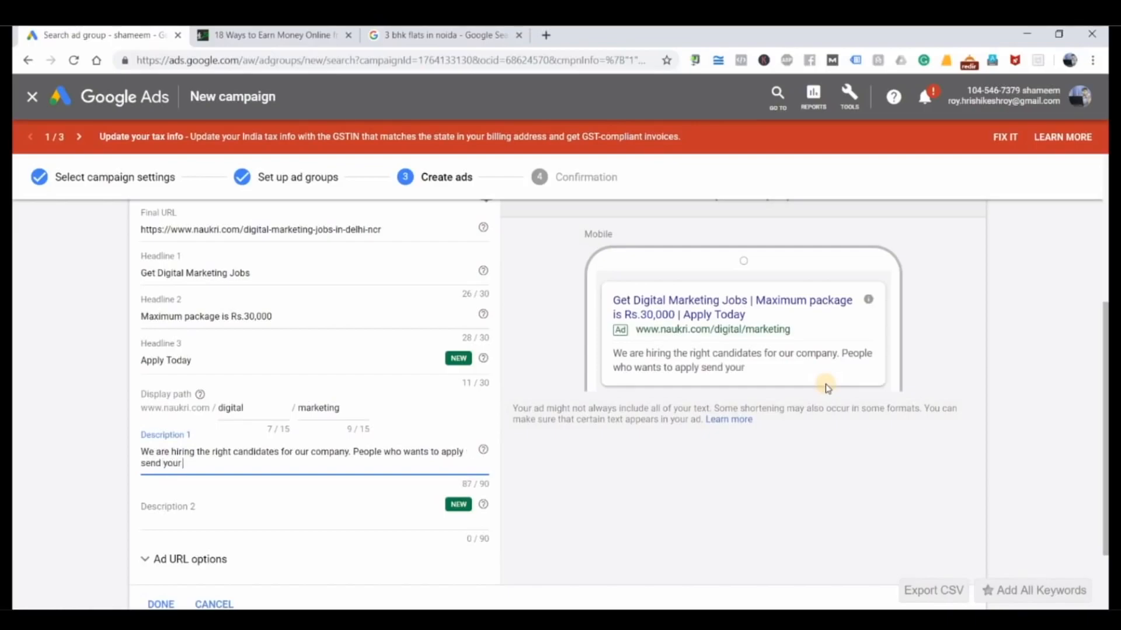
text( rem)
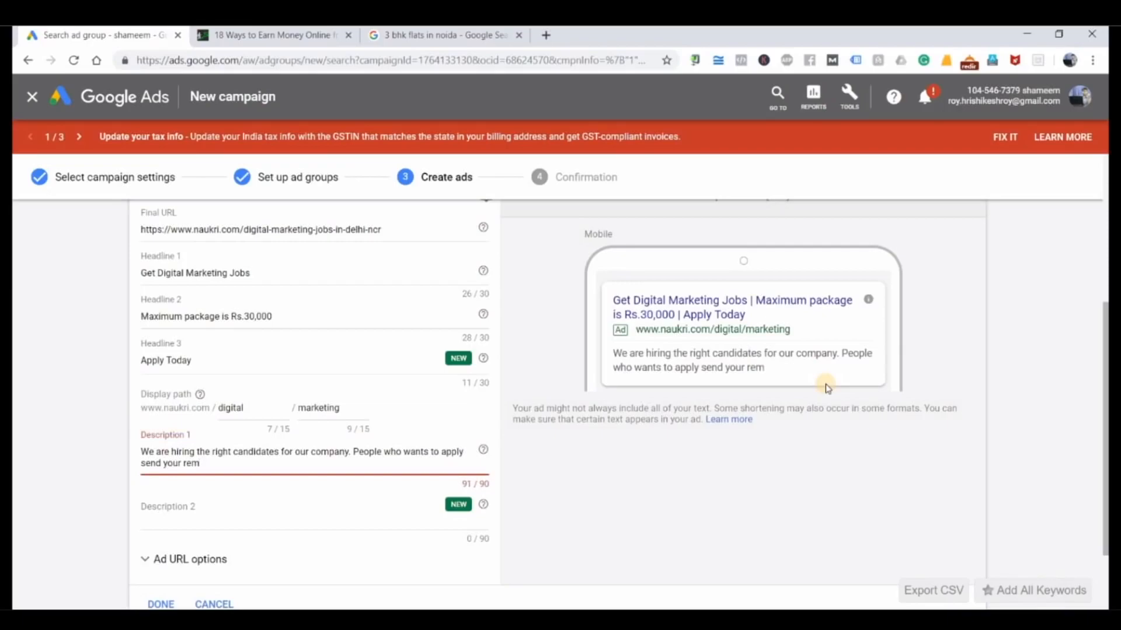
Step: Try continuing Description 1 with "People who wants to apply send your r" and shorten its opening "People who wants to" to "For"
key(BackSpace)
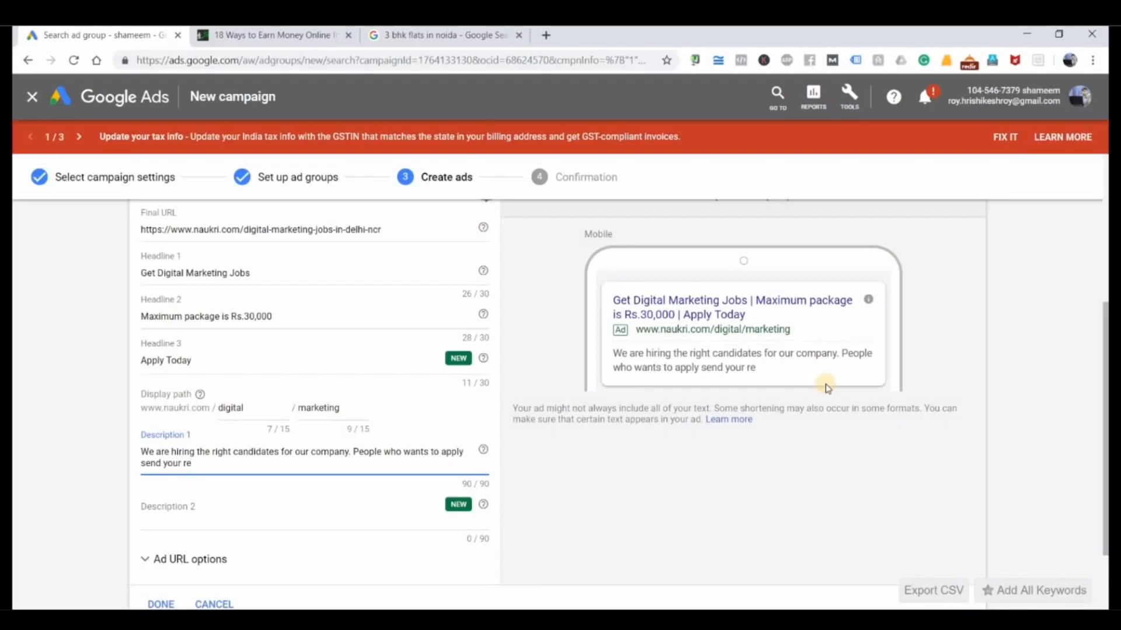
key(BackSpace)
drag(354, 452, 437, 453)
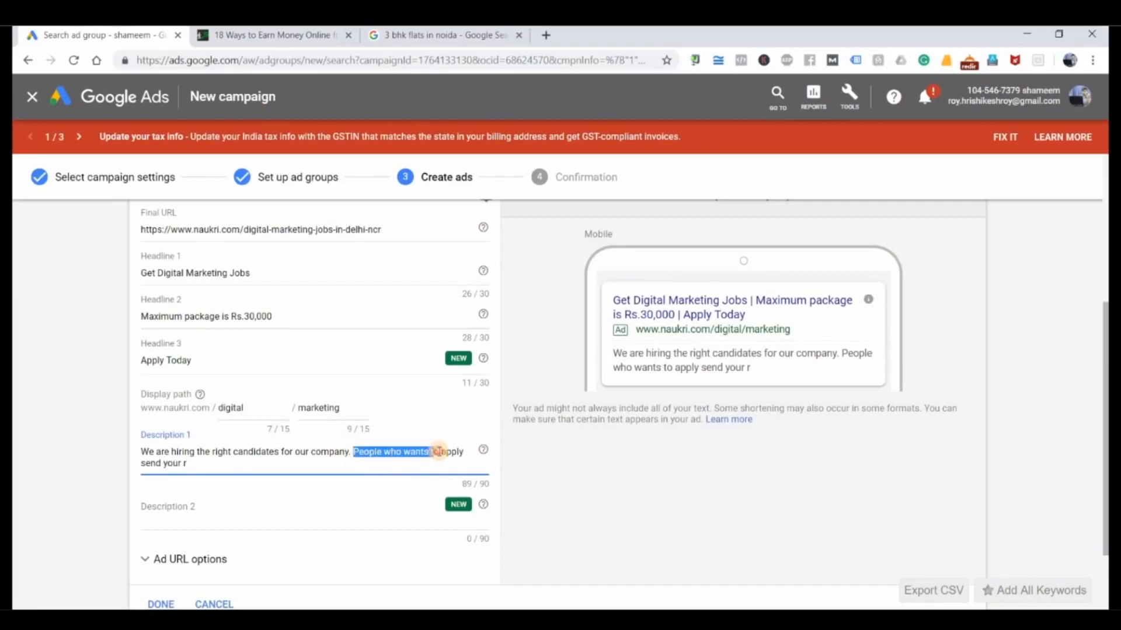
text(For)
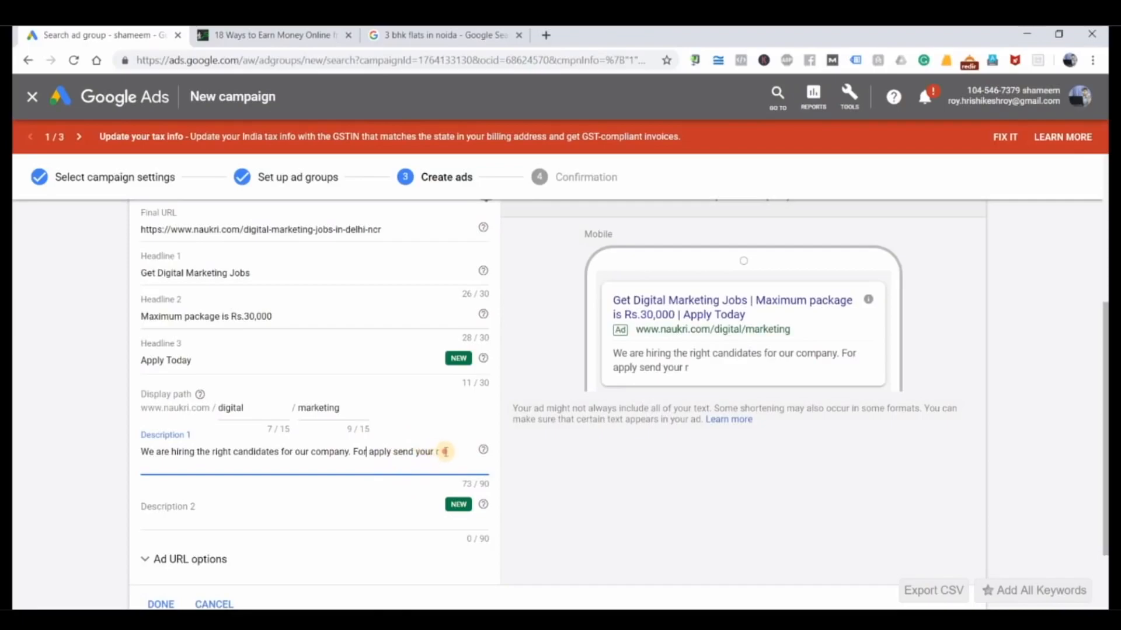
Step: Replace the unfinished second sentence of Description 1 with "Send your resume now to apply." and highlight the description in the mobile preview
drag(439, 453, 352, 468)
text(y. S)
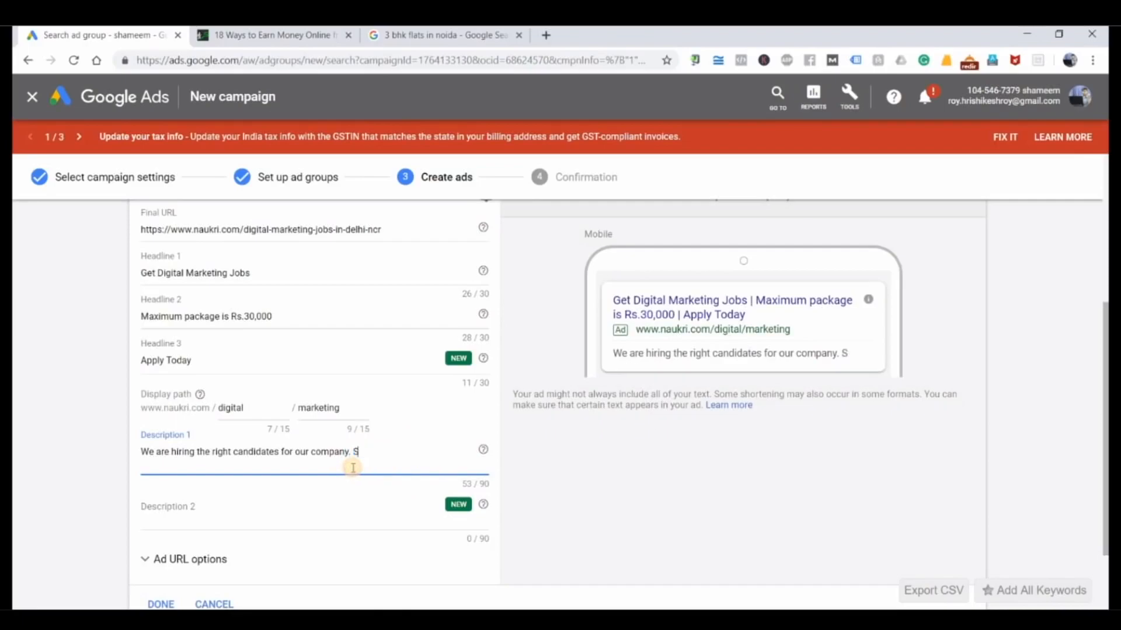
text(end your resumen)
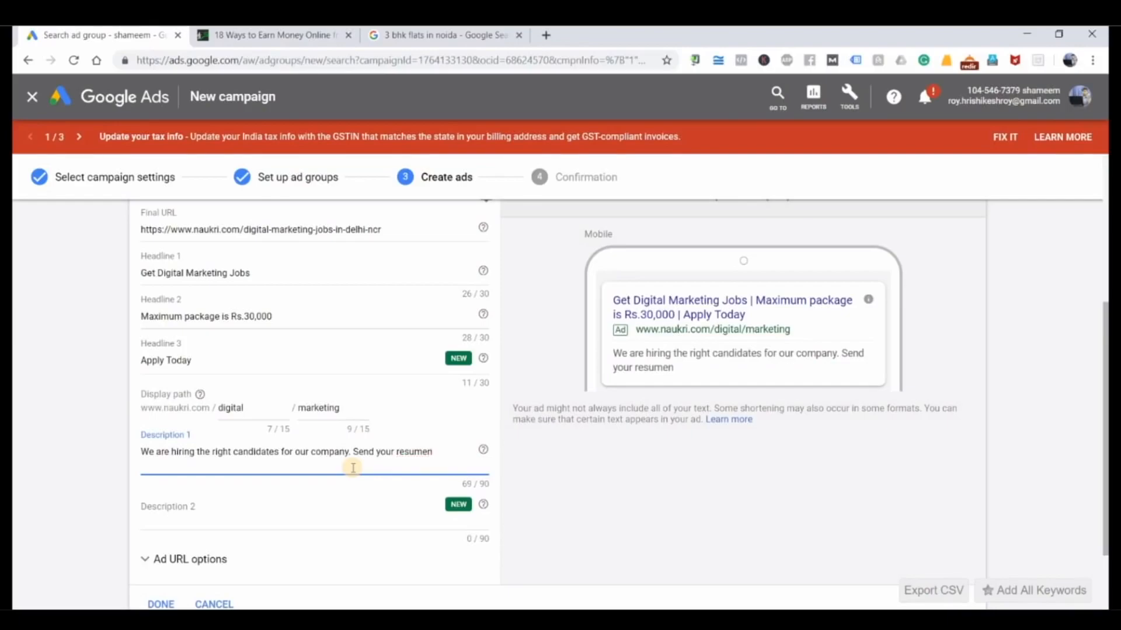
key(BackSpace)
text(now to apply)
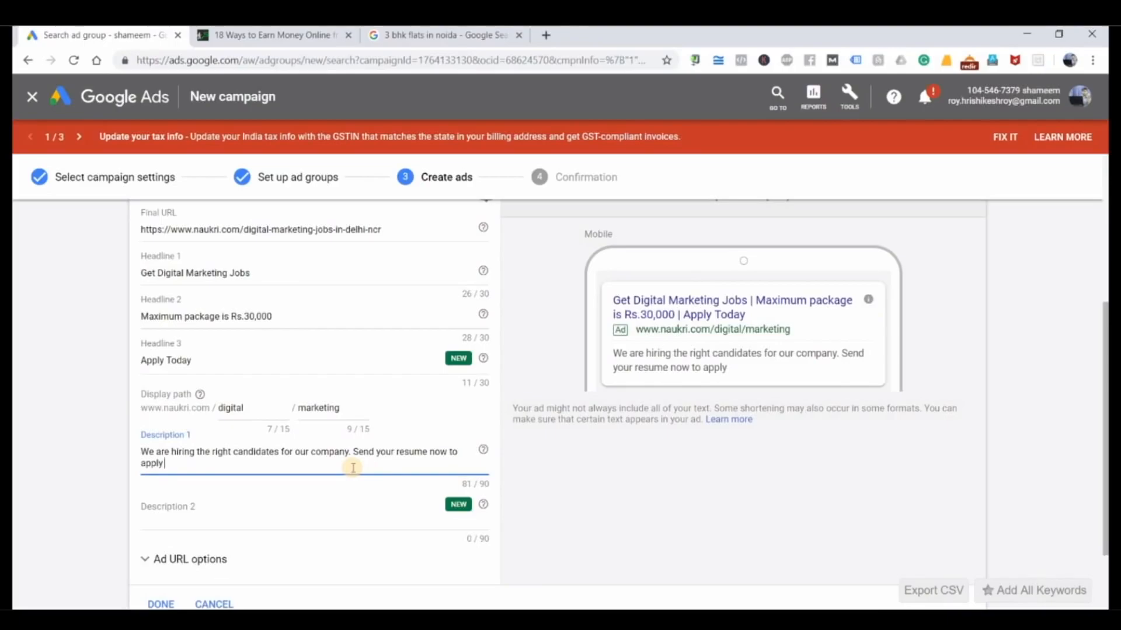
text(.)
drag(729, 368, 613, 352)
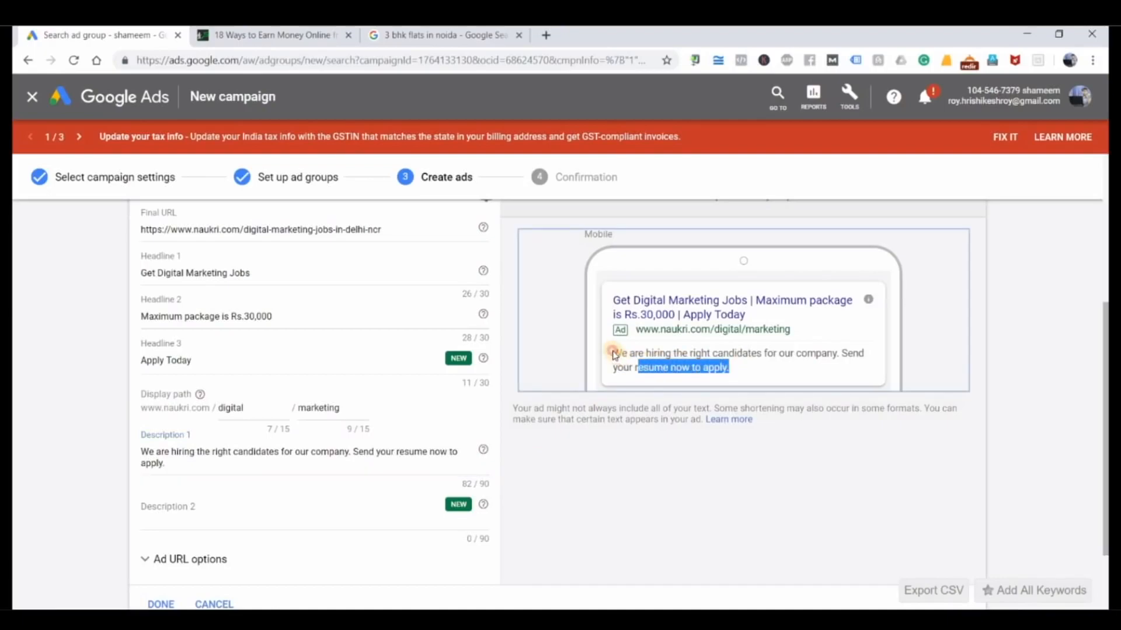
Step: Set Description 2 to "We are open till 7 pm and tomorrow is the last day of hiring."
click(304, 527)
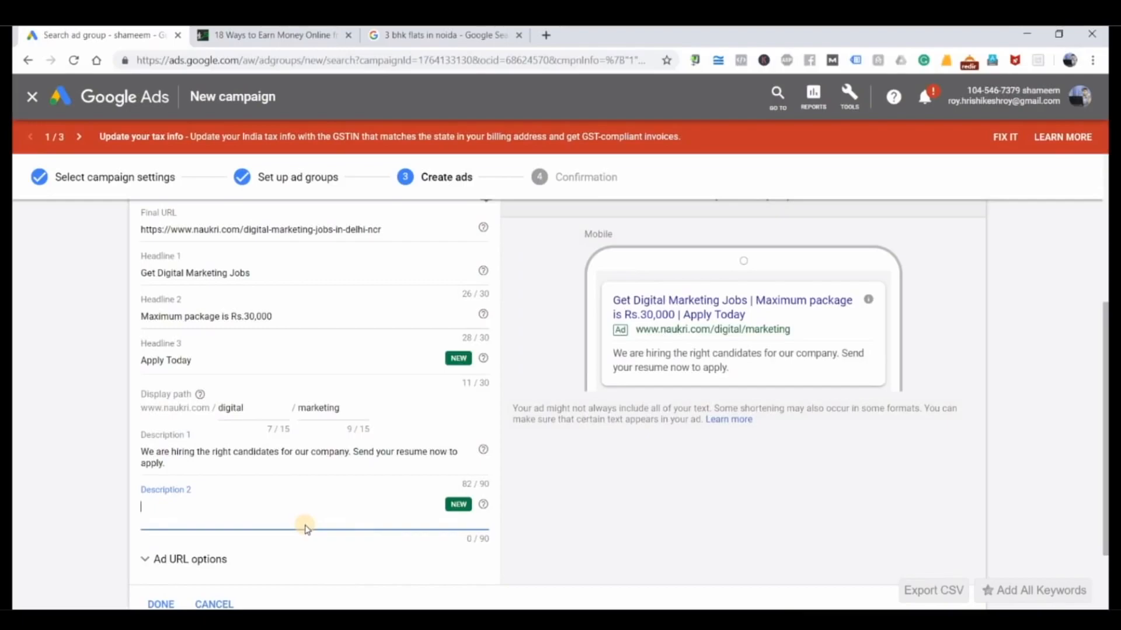
text(We are open till)
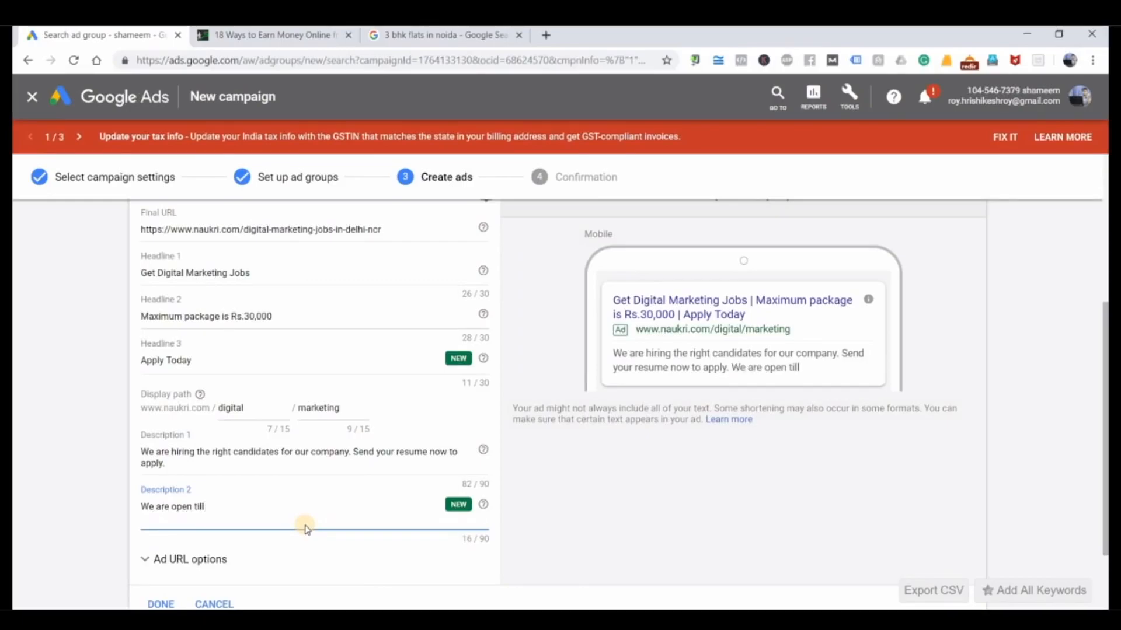
text( 7 pm and tomorr)
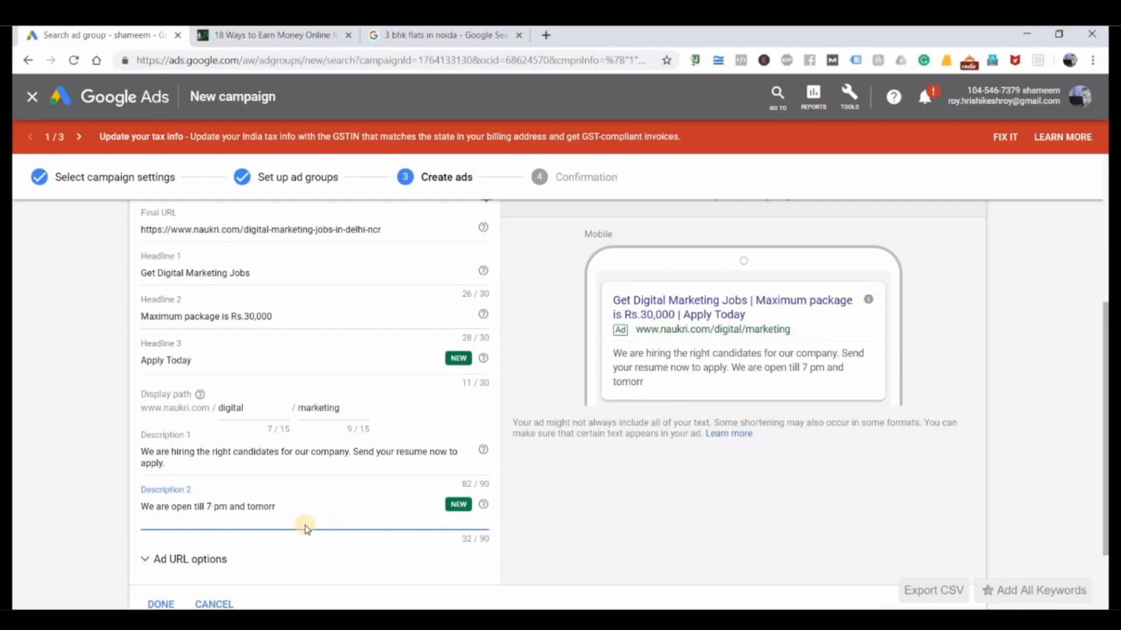
text(ow is the la)
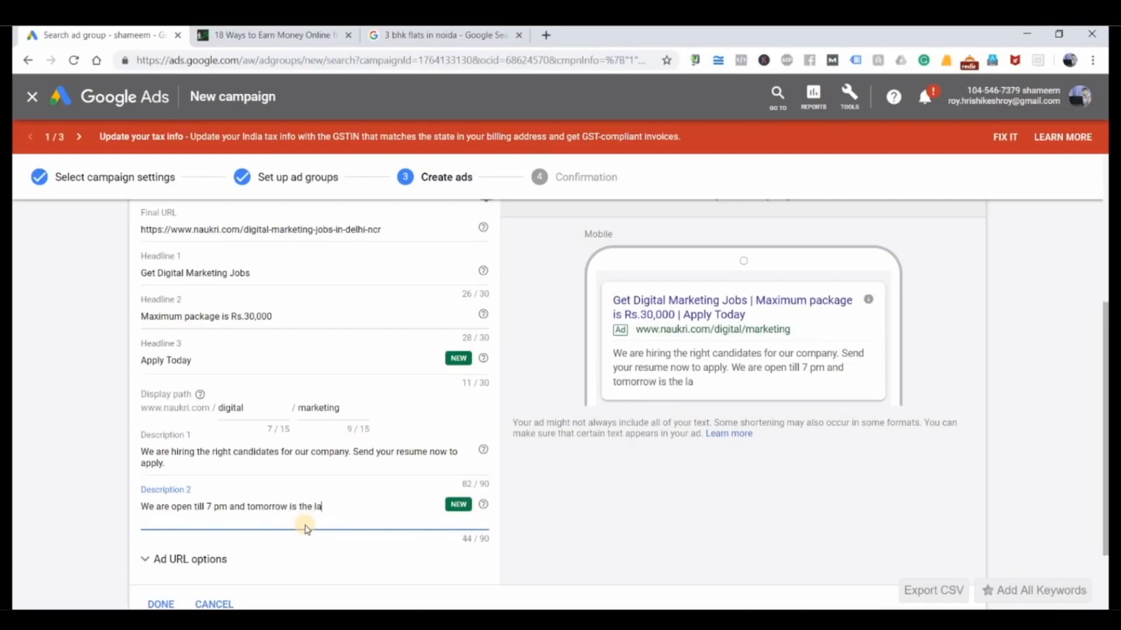
text(st day of hiring.)
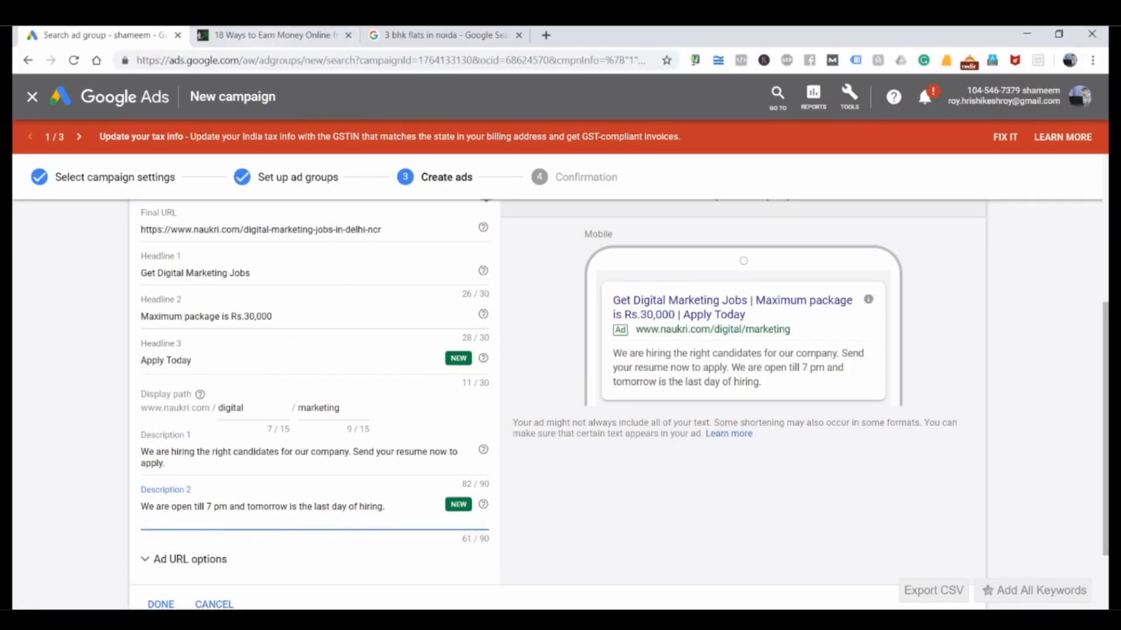
Step: Revisit the "3 bhk flats in noida" Google results and the Sure Job article, and return to the end of the text ad form
click(298, 32)
click(439, 35)
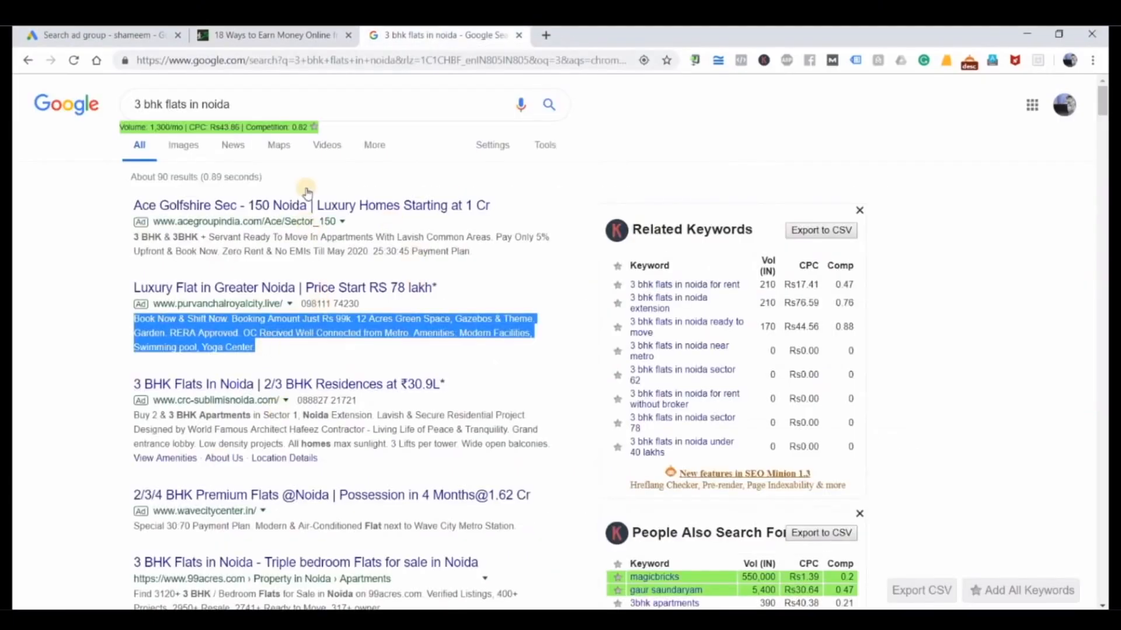
click(309, 36)
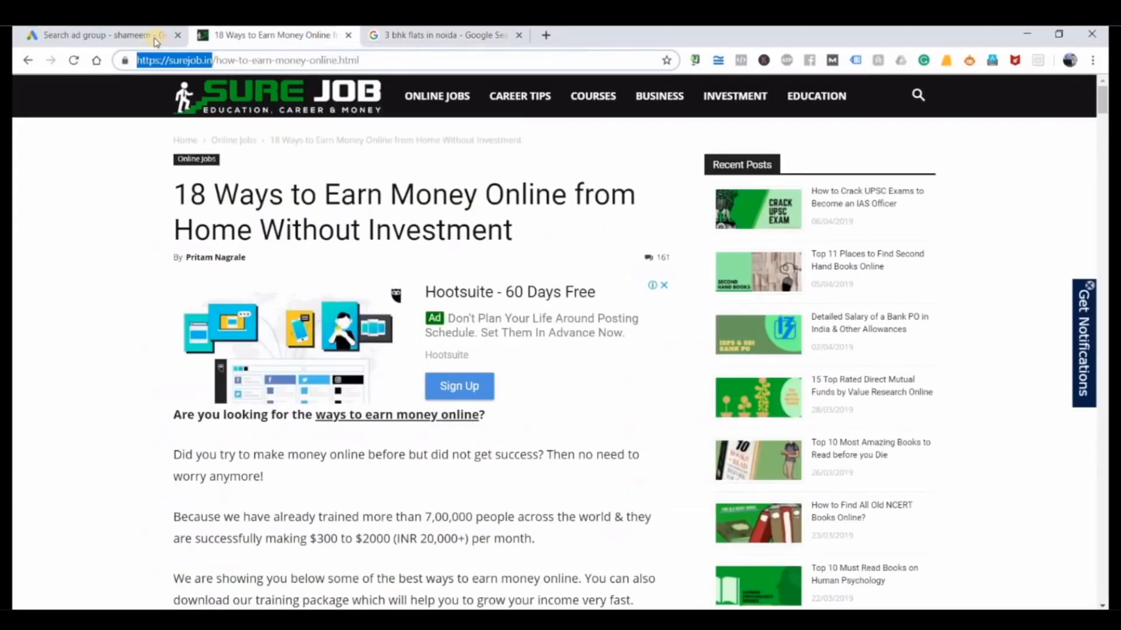
click(156, 37)
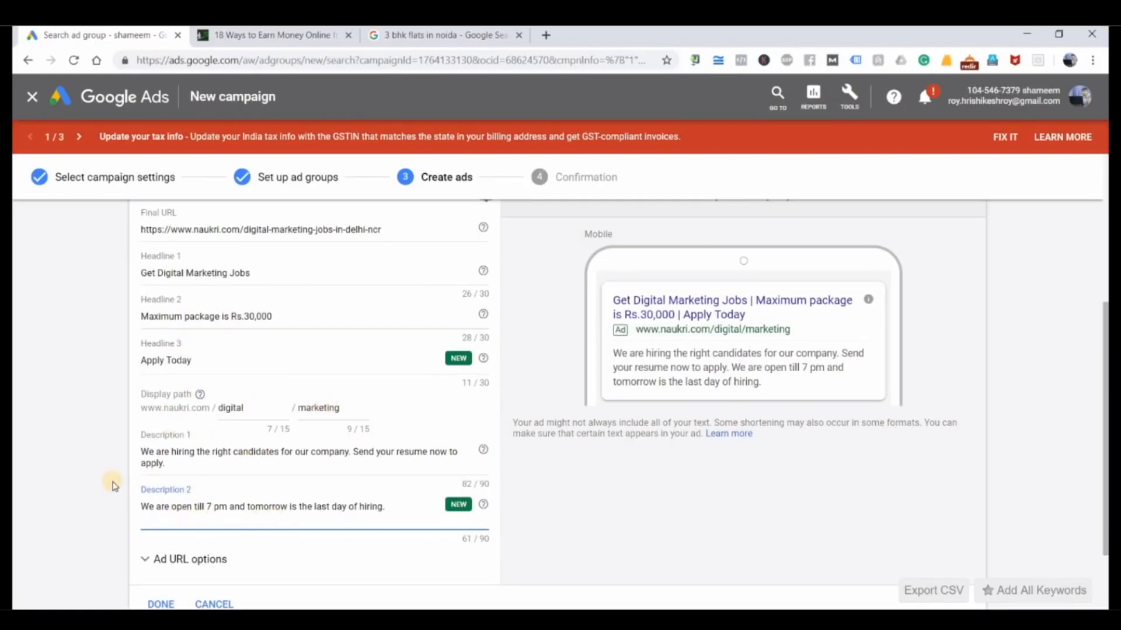
scroll(114, 486, down, 2)
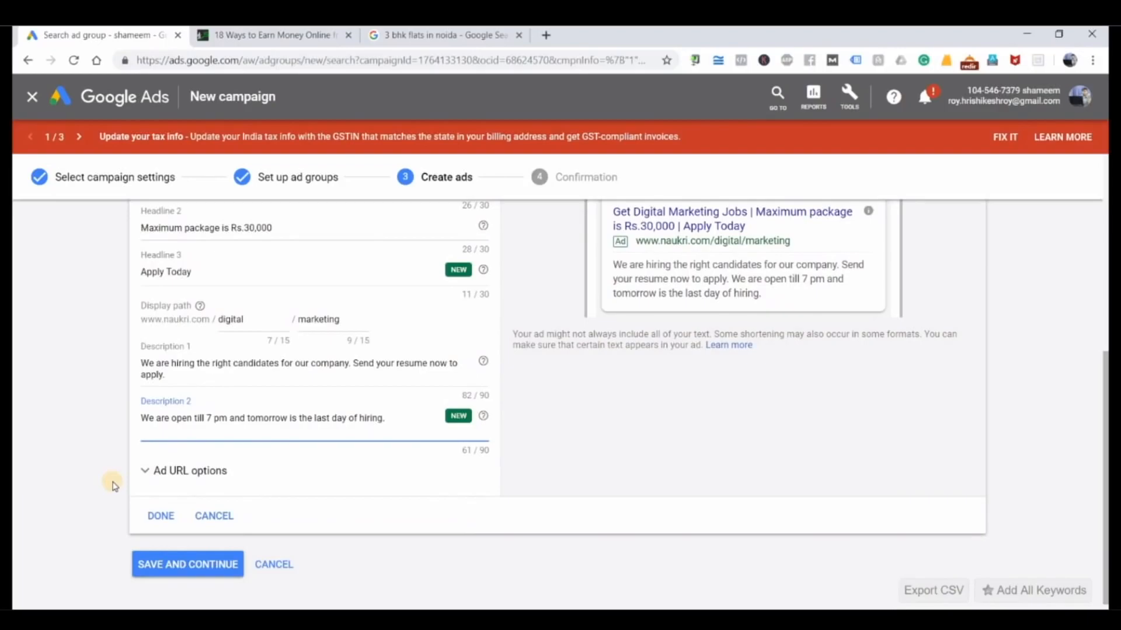
Step: Save the finished text ad and complete the campaign setup, expanding the ad and keyword details in the confirmation summary
scroll(370, 483, up, 2)
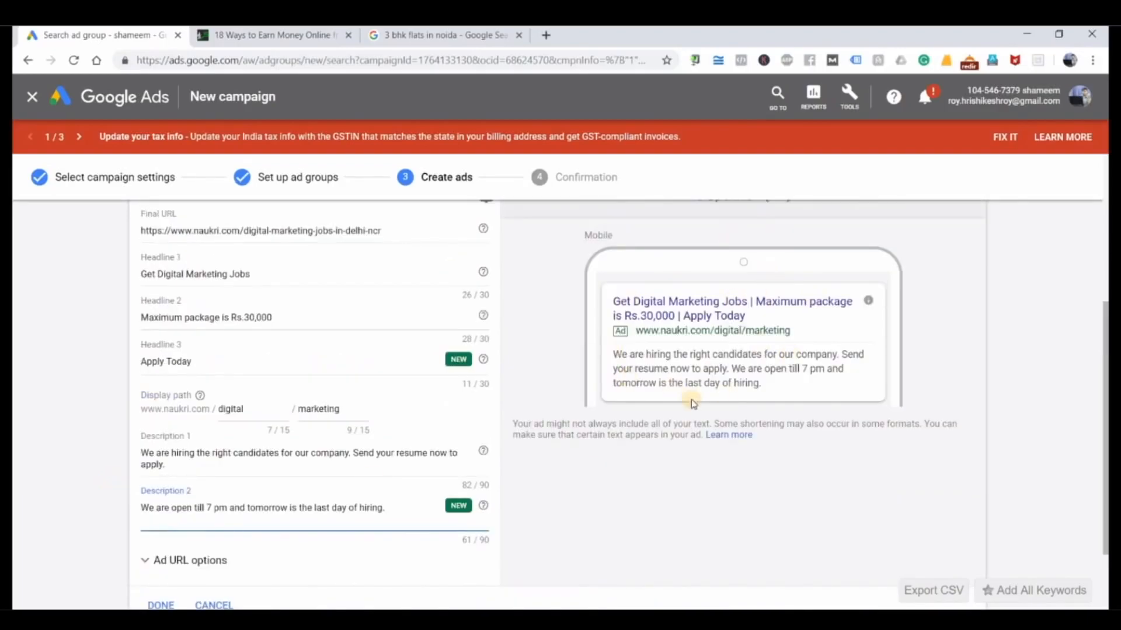
scroll(225, 560, down, 2)
click(199, 557)
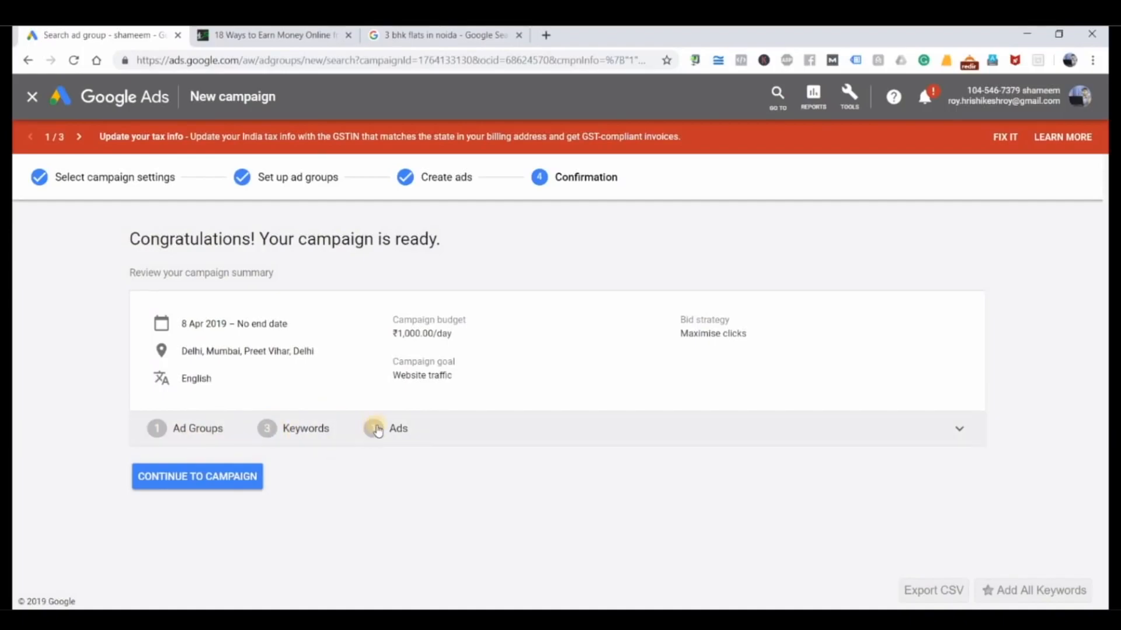
click(562, 425)
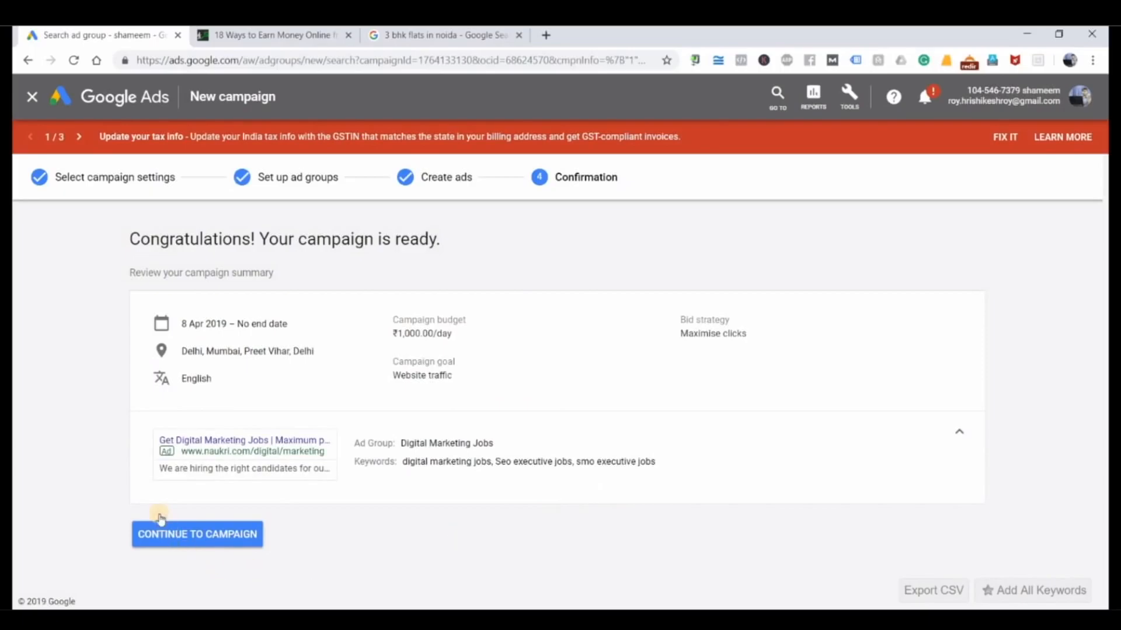
click(200, 548)
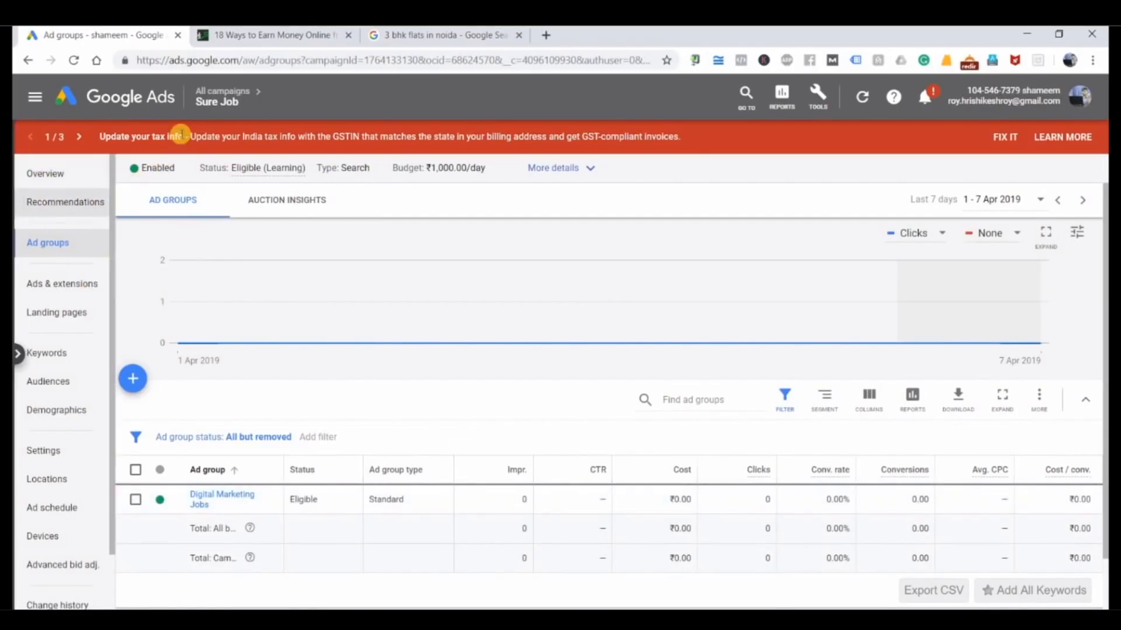
Step: From the list of all campaigns, open the Sure Job campaign and review the search keywords of its Digital Marketing Jobs ad group
click(212, 94)
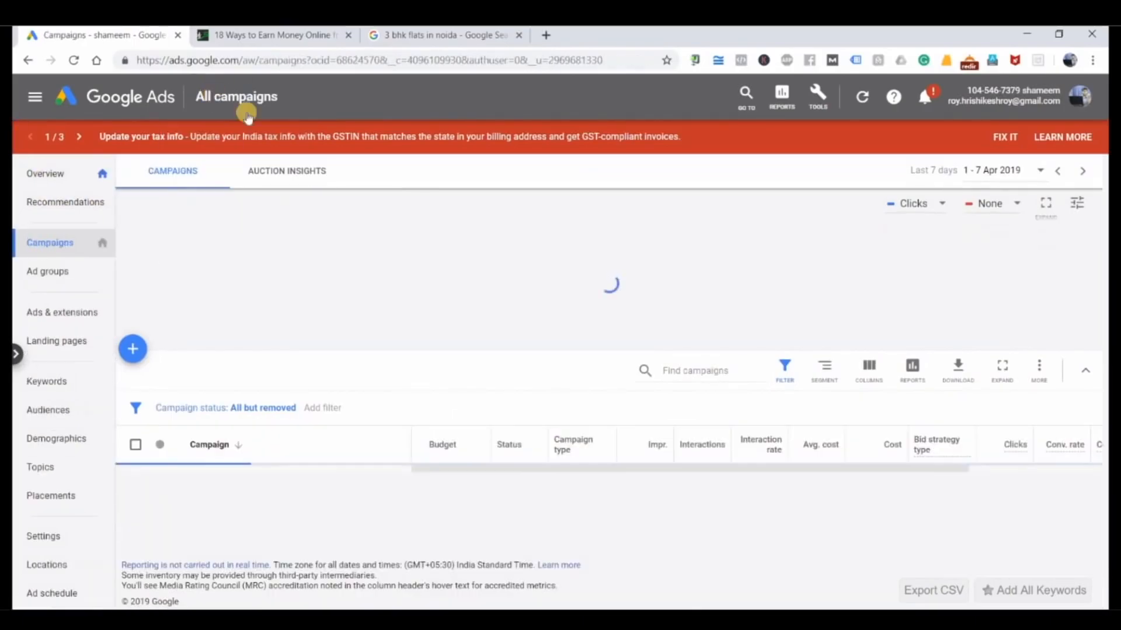
scroll(252, 441, down, 2)
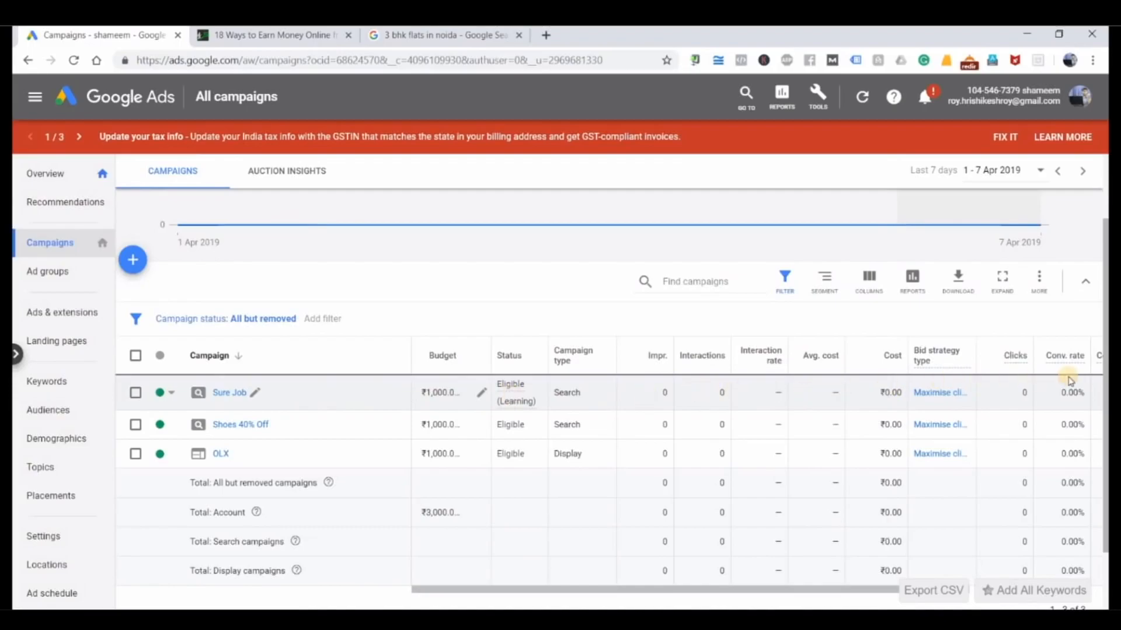
click(231, 392)
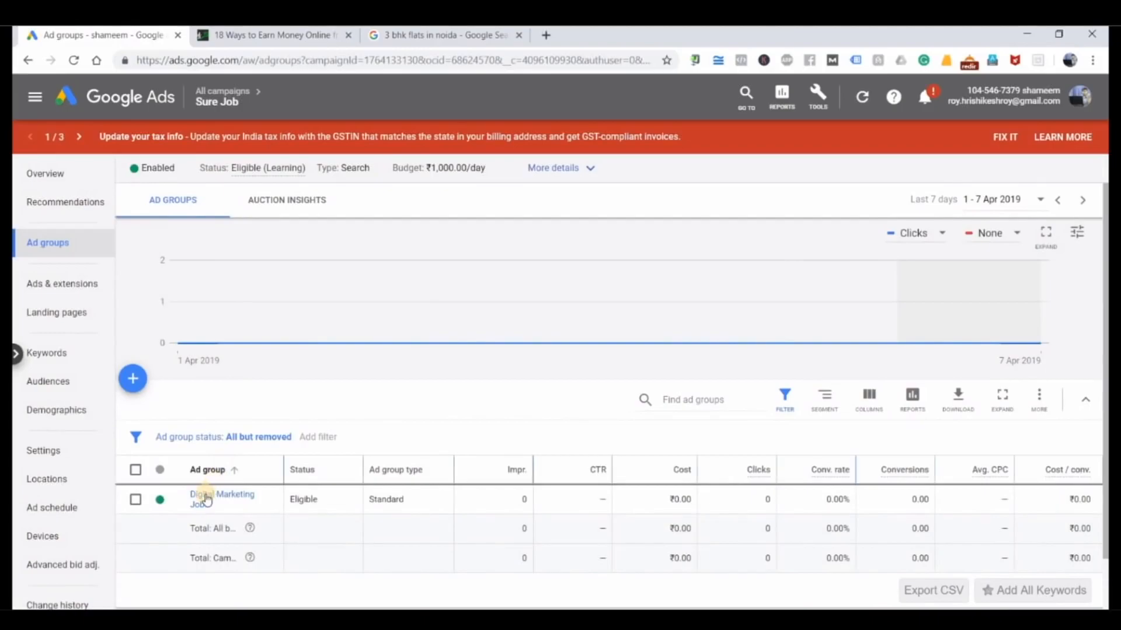
click(206, 498)
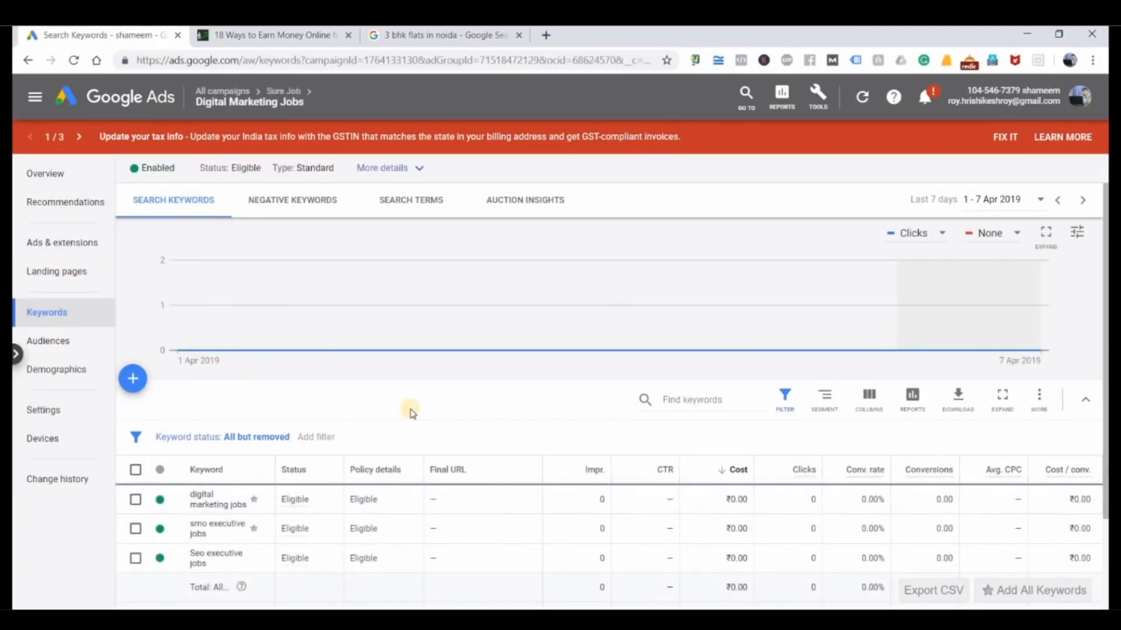
scroll(411, 413, down, 2)
scroll(410, 413, up, 2)
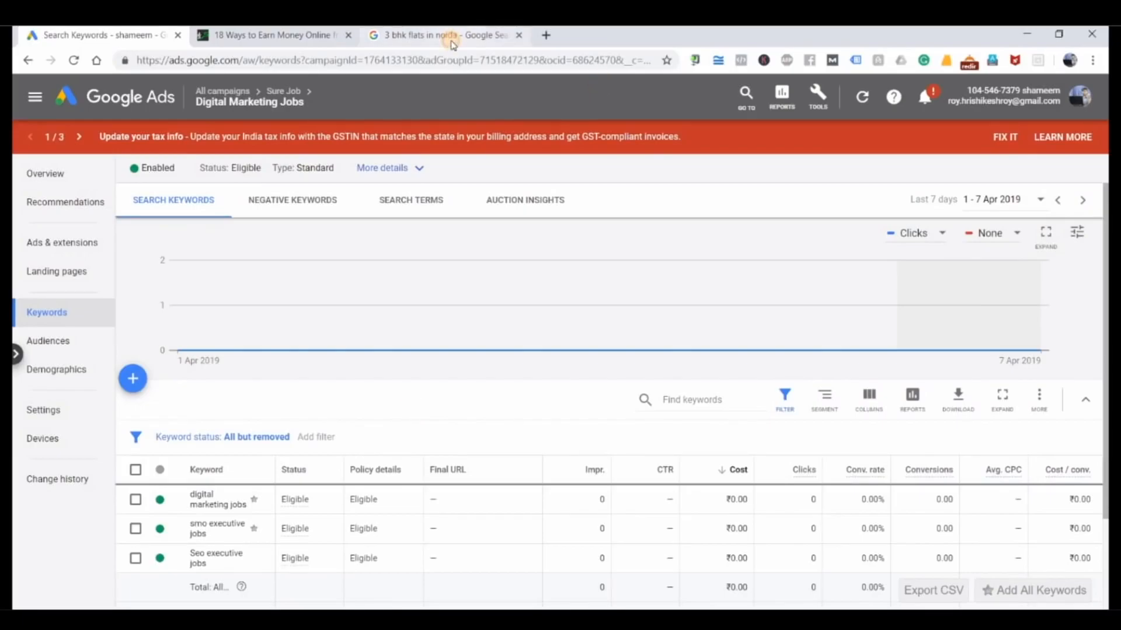
Step: Revisit the "3 bhk flats in noida" Google results and return to the ad group's search keywords
click(450, 35)
click(183, 190)
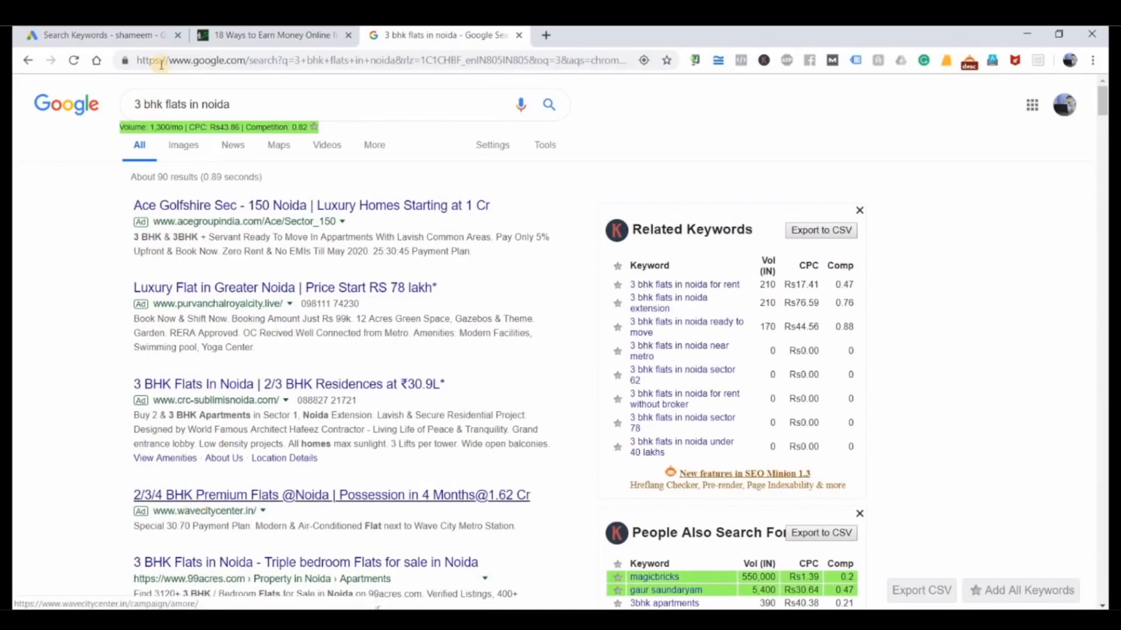
click(134, 36)
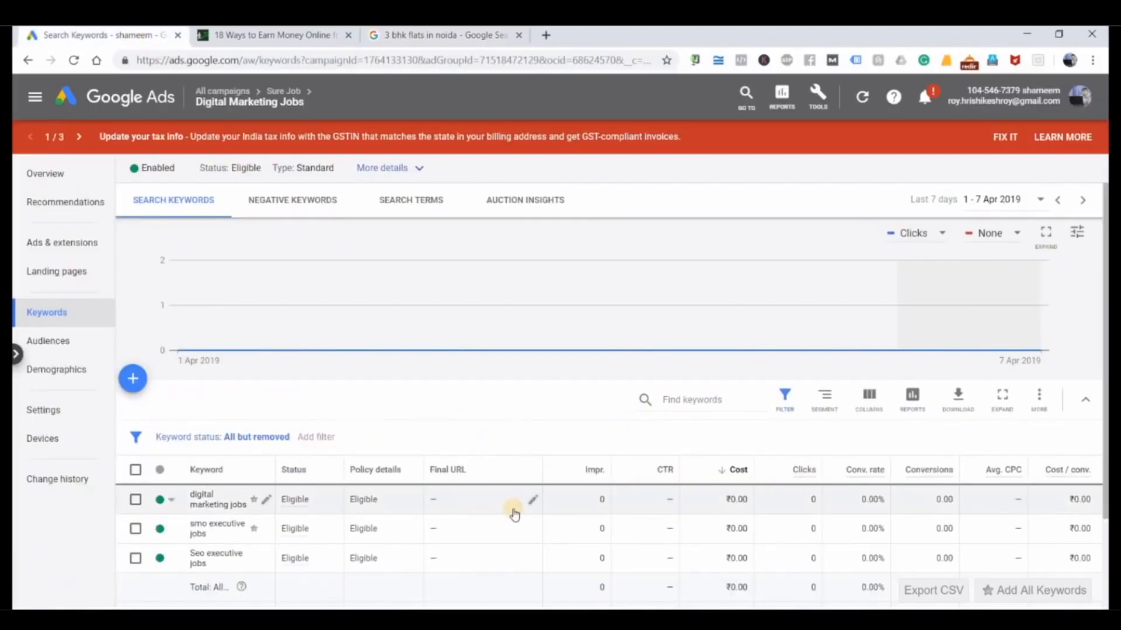